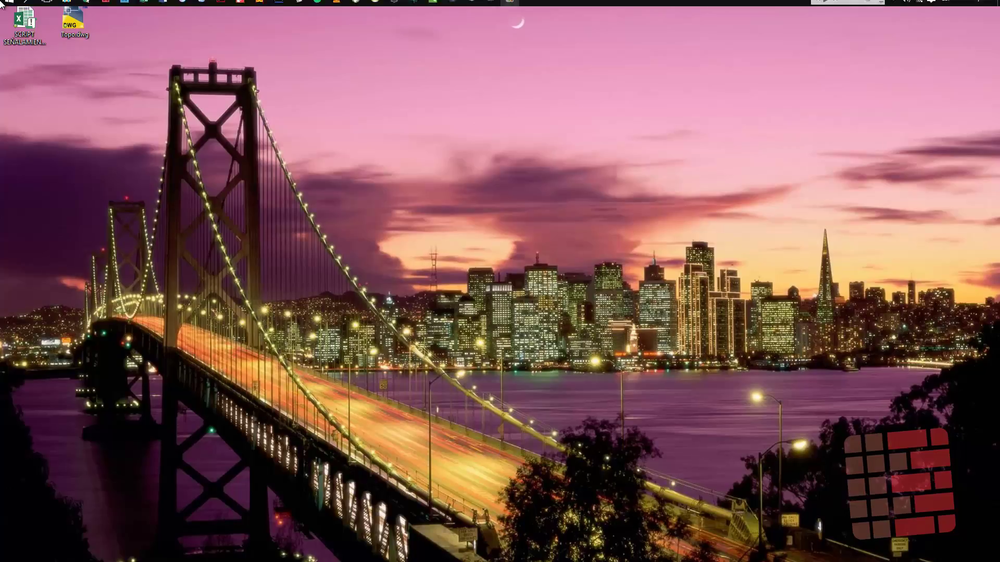
# - Open Topo.dwg in Civil 3D, dismiss the version warning, and maximize the window
pyautogui.press('super+Right')
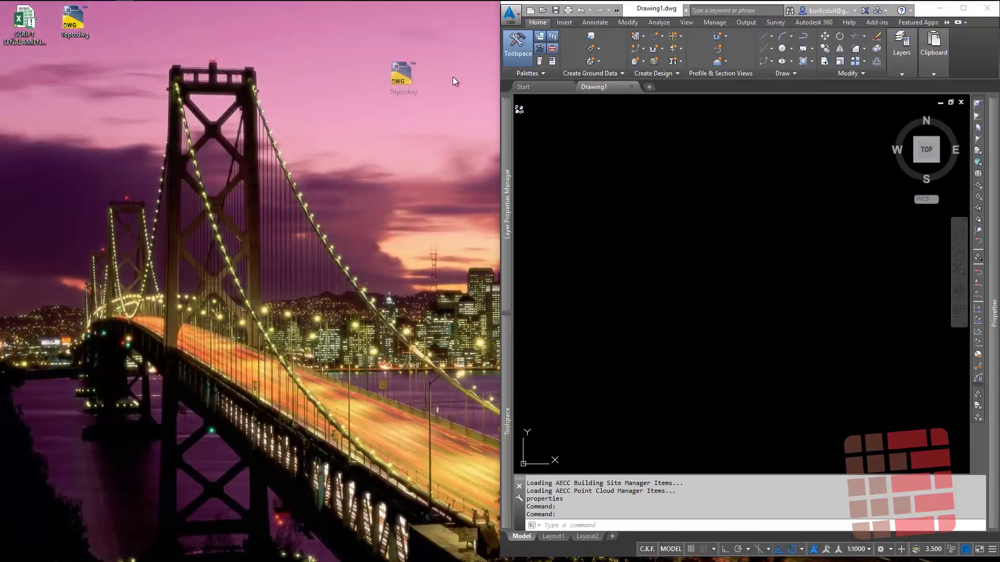
pyautogui.moveTo(76, 26); pyautogui.dragTo(964, 11)
pyautogui.press('Return')
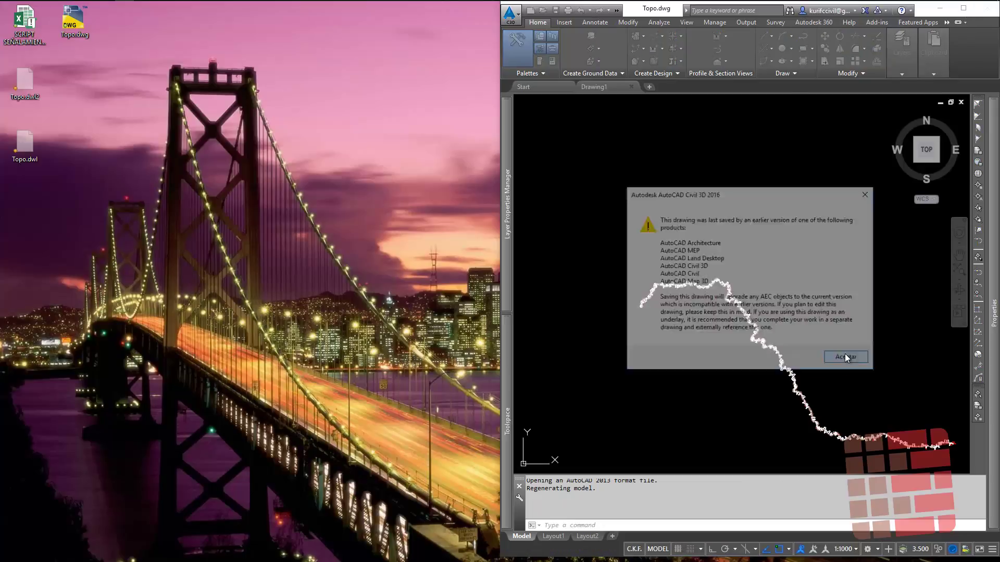
pyautogui.click(963, 7)
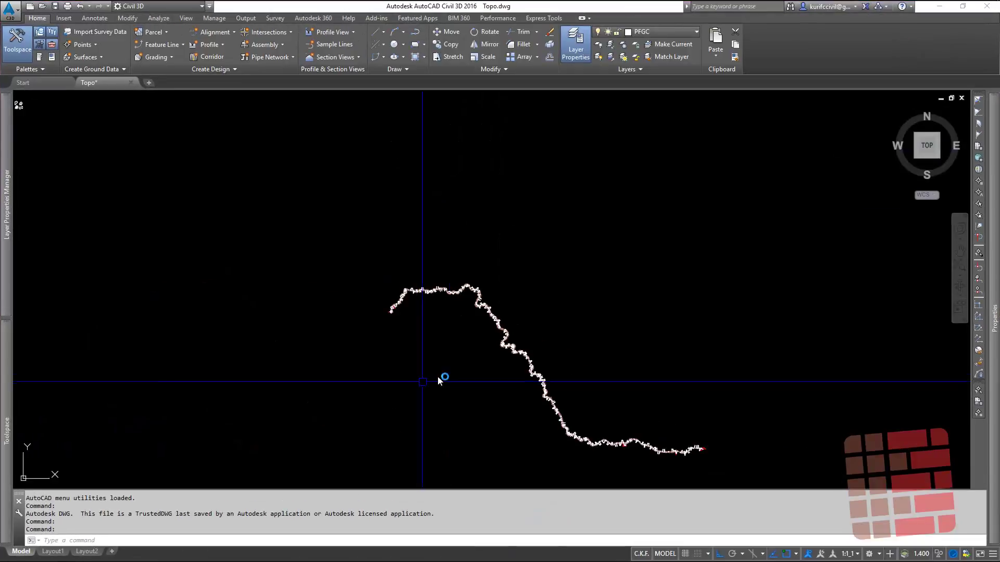
# - Isolate the eje layer with LAYISO by picking the red road axis polyline
pyautogui.scroll(8, 532, 370)
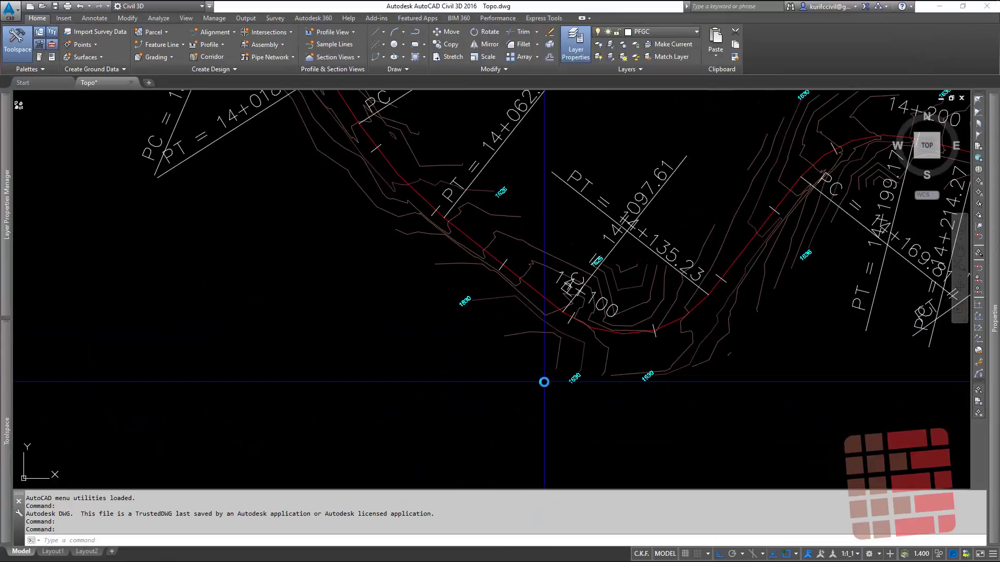
pyautogui.write('layiso')
pyautogui.press('Return')
pyautogui.click(625, 332)
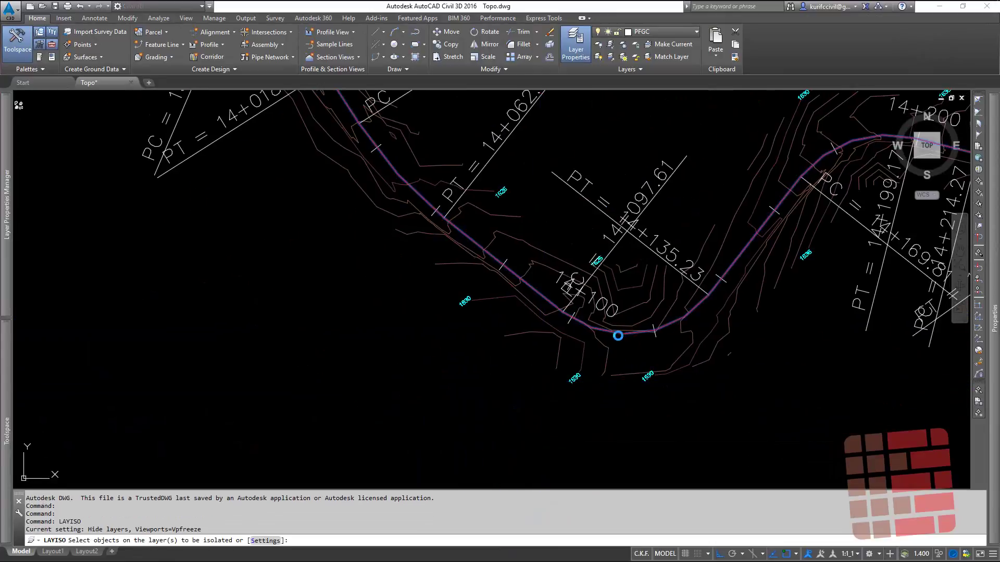
pyautogui.press('Return')
# - Regenerate the drawing and zoom to its extents
pyautogui.write('re')
pyautogui.press('Return')
pyautogui.write('z')
pyautogui.press('Return')
pyautogui.write('e')
pyautogui.press('Return')
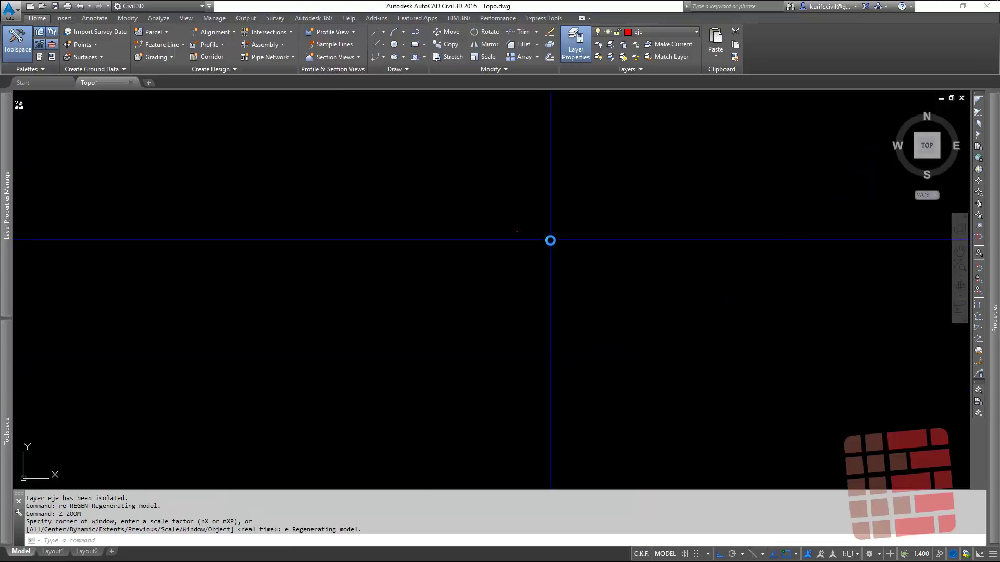
pyautogui.scroll(5, 482, 172)
pyautogui.scroll(-2, 386, 152)
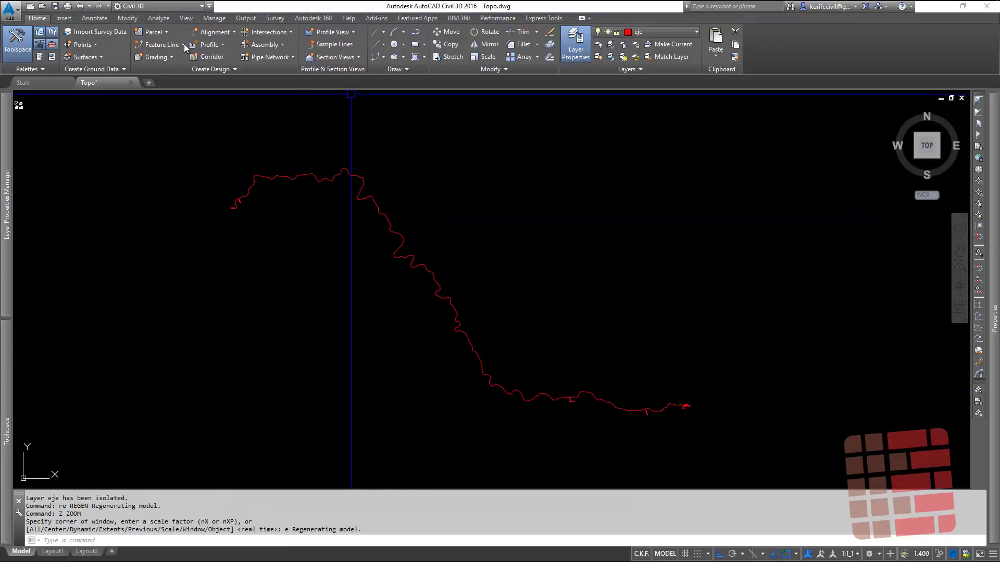
pyautogui.click(212, 32)
# - Create an alignment from the red eje polyline, accepting its default direction
pyautogui.click(266, 94)
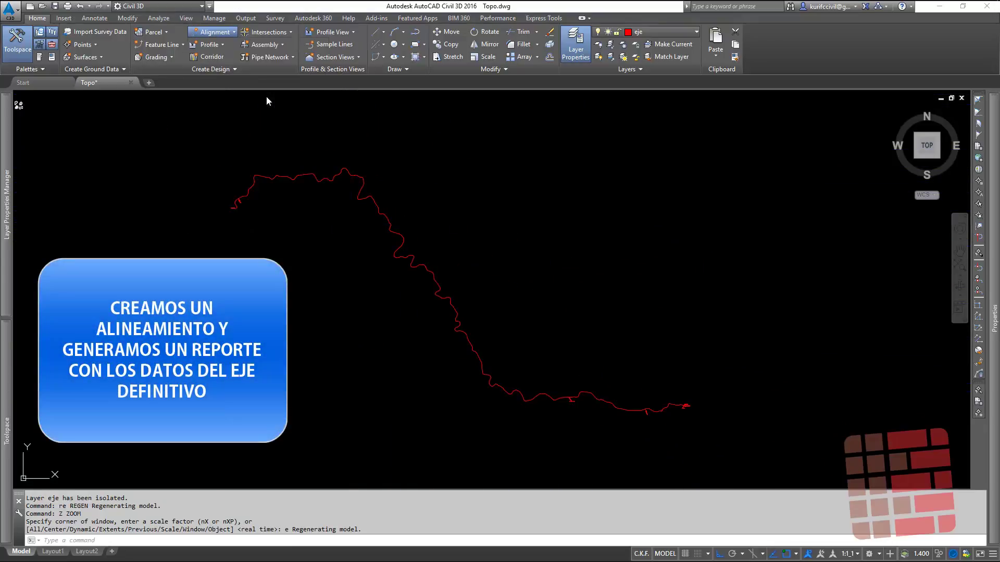
pyautogui.click(622, 411)
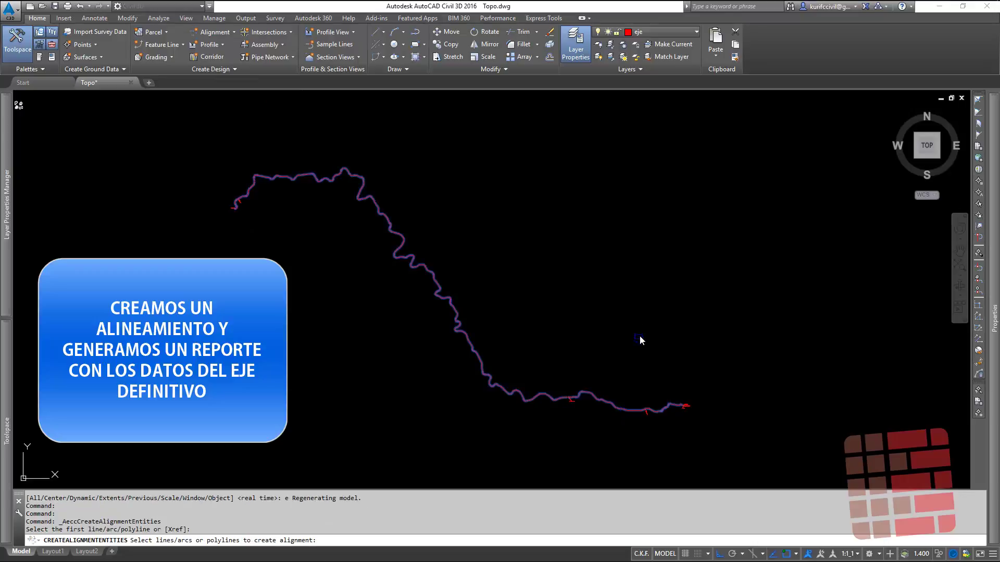
pyautogui.press('Return')
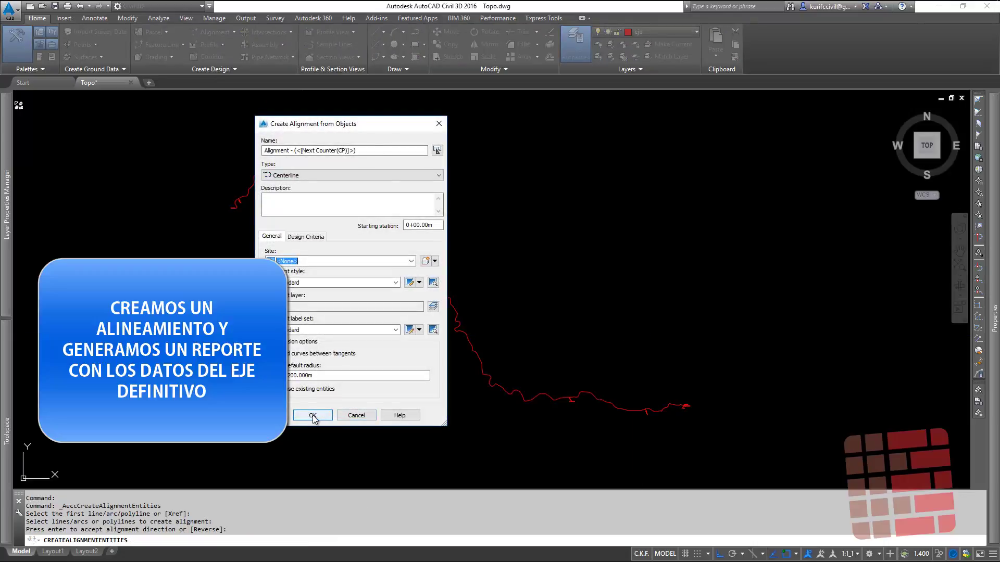
pyautogui.click(312, 414)
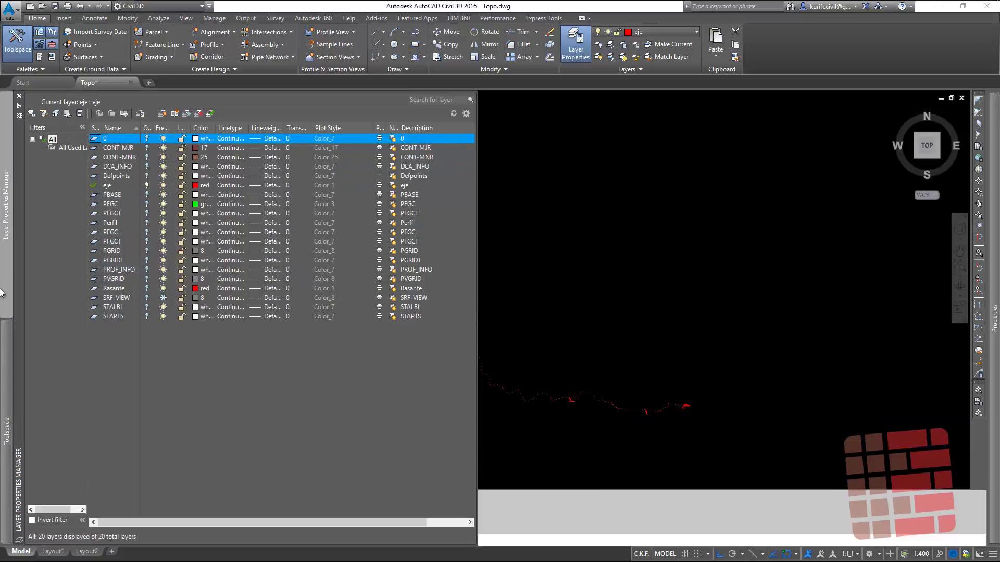
# - Run the Alineamiento Estacion Curvas report from Reportes CK Mexico > Alineamientos
pyautogui.doubleClick(76, 145)
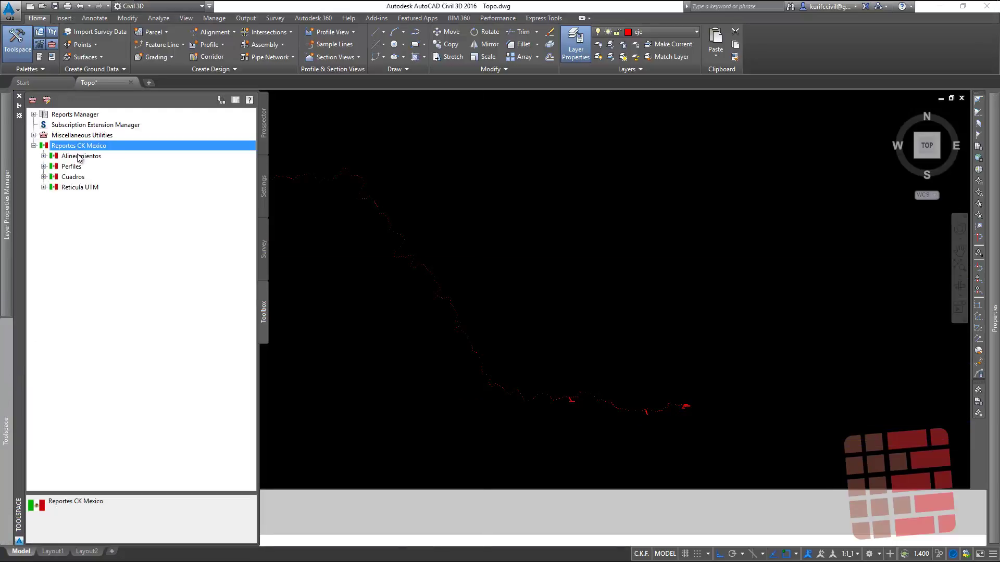
pyautogui.doubleClick(86, 156)
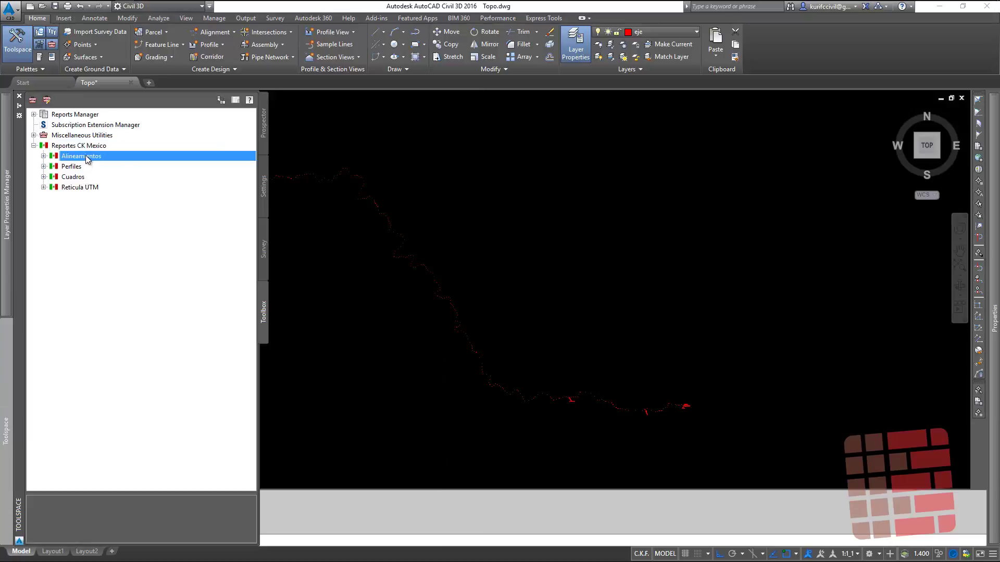
pyautogui.doubleClick(93, 177)
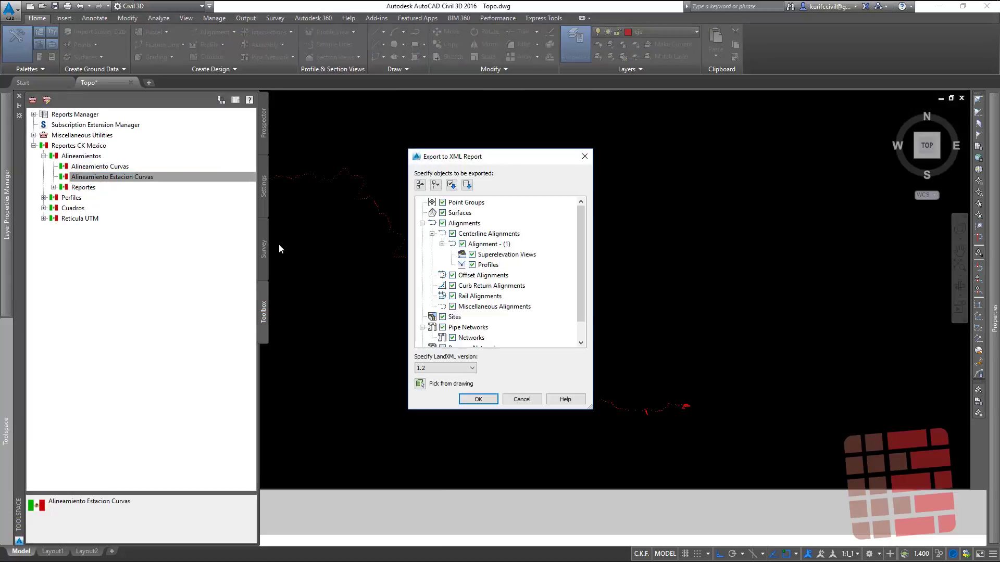
pyautogui.click(484, 401)
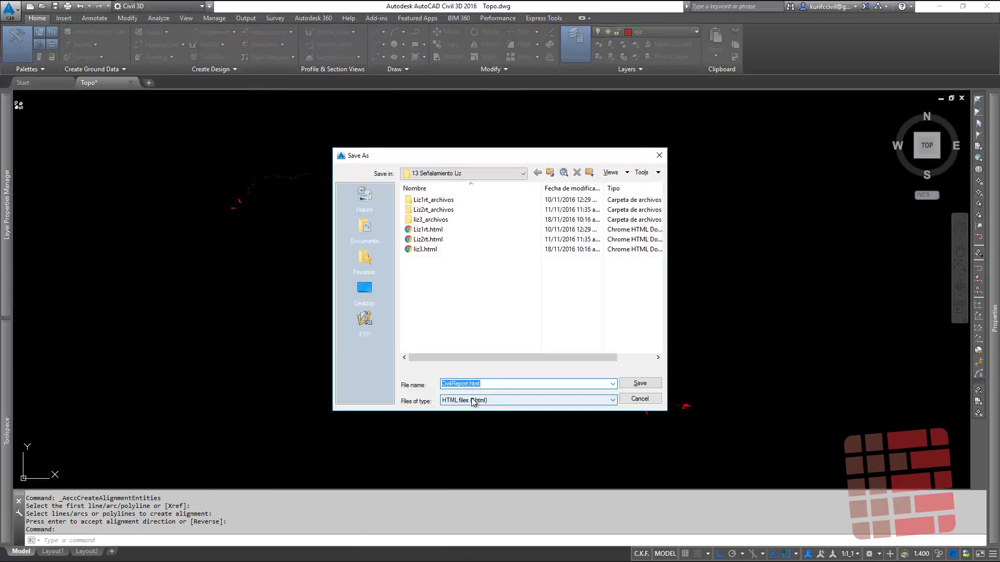
# - Save the report to the Desktop as ejemplo.html
pyautogui.click(367, 290)
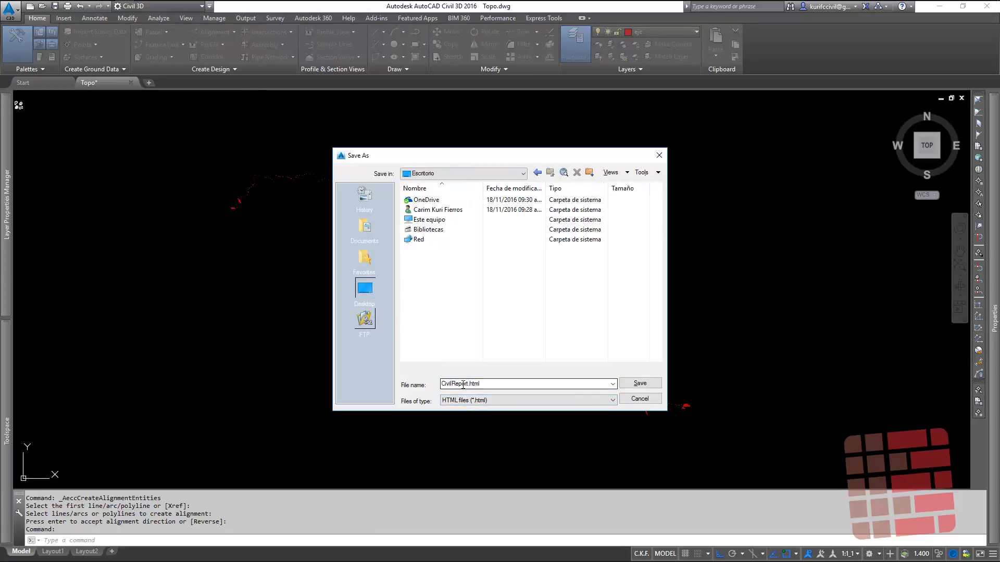
pyautogui.click(467, 384)
pyautogui.doubleClick(466, 384)
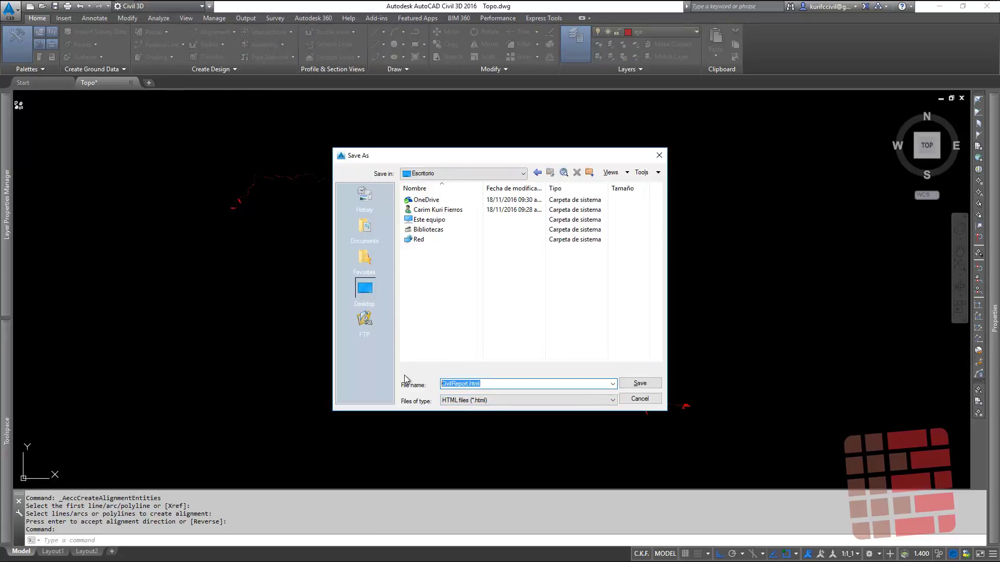
pyautogui.press('Home')
pyautogui.press('Delete')
pyautogui.press('Delete')
pyautogui.press('Delete')
pyautogui.press('Delete')
pyautogui.press('Delete')
pyautogui.press('Delete')
pyautogui.press('Delete')
pyautogui.press('Delete')
pyautogui.press('Delete')
pyautogui.press('Delete')
pyautogui.press('Delete')
pyautogui.write('ejemp')
pyautogui.write('lo')
pyautogui.press('Return')
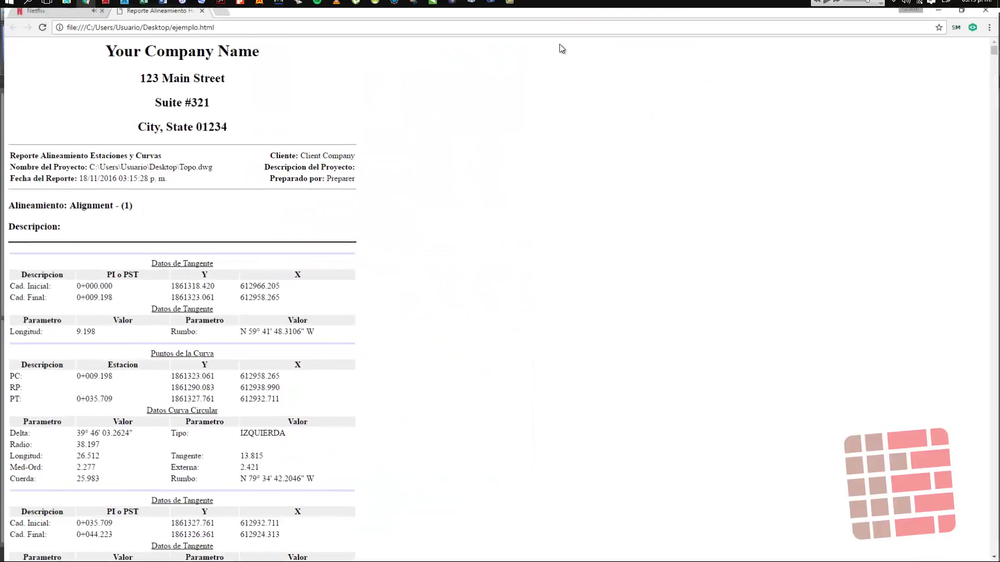
# - Review the ejemplo.html tangent and curve data in Chrome, close the browser, and exit Civil 3D
pyautogui.scroll(-5, 224, 250)
pyautogui.scroll(-7, 220, 282)
pyautogui.scroll(12, 220, 283)
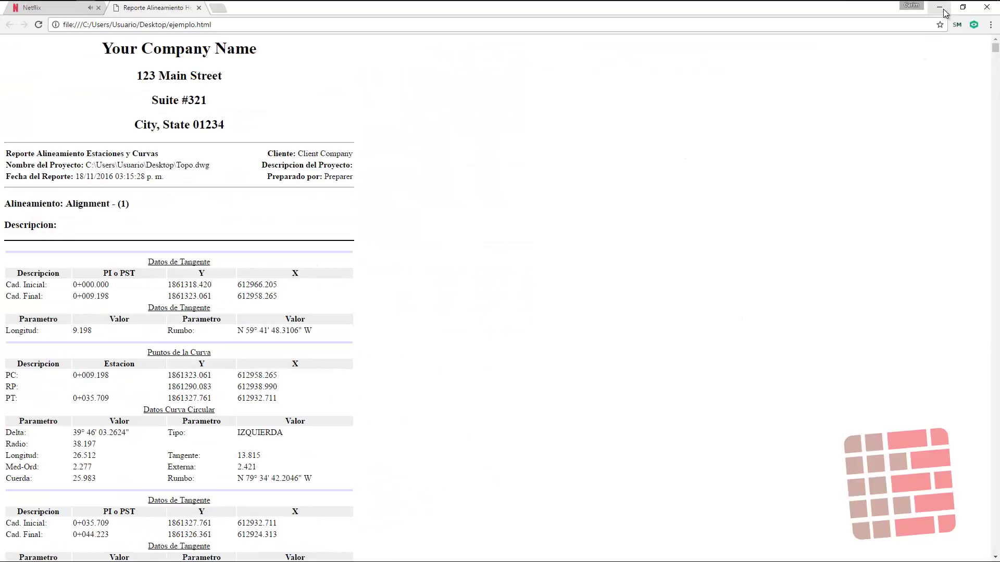
pyautogui.doubleClick(212, 13)
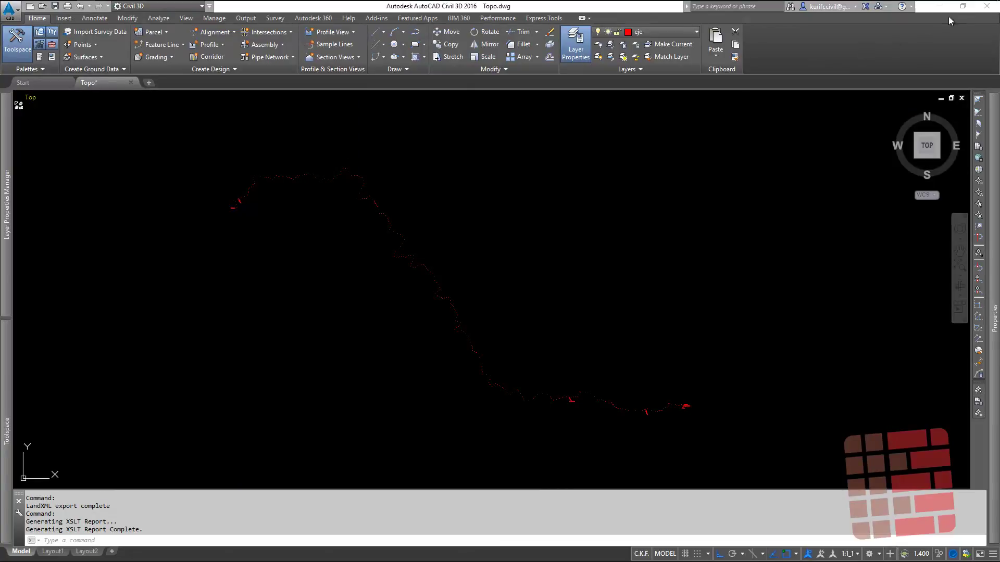
pyautogui.click(986, 6)
# - Discard the Topo.dwg changes, then open ejemplo.html from the Desktop in Excel
pyautogui.click(527, 308)
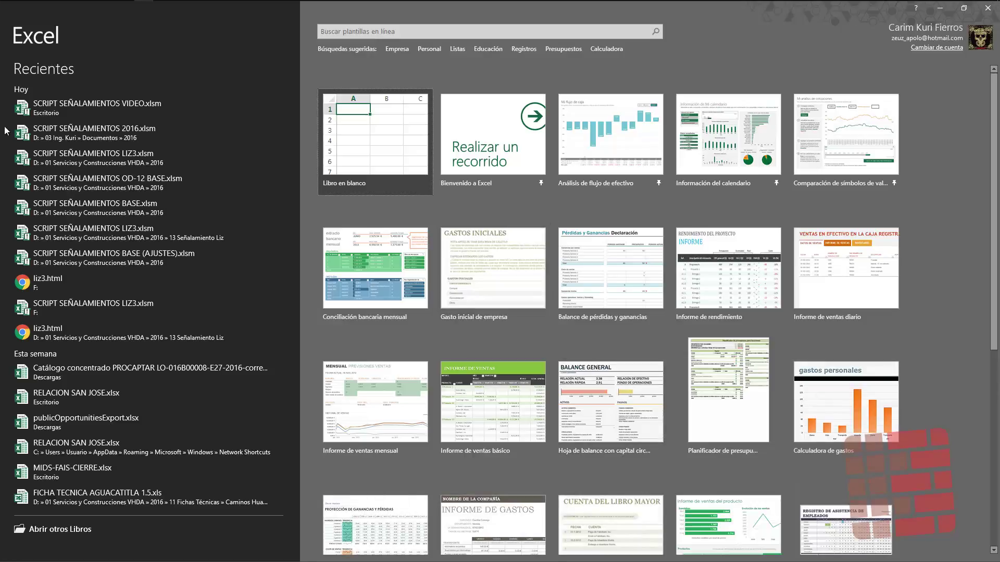
pyautogui.click(357, 168)
pyautogui.click(14, 23)
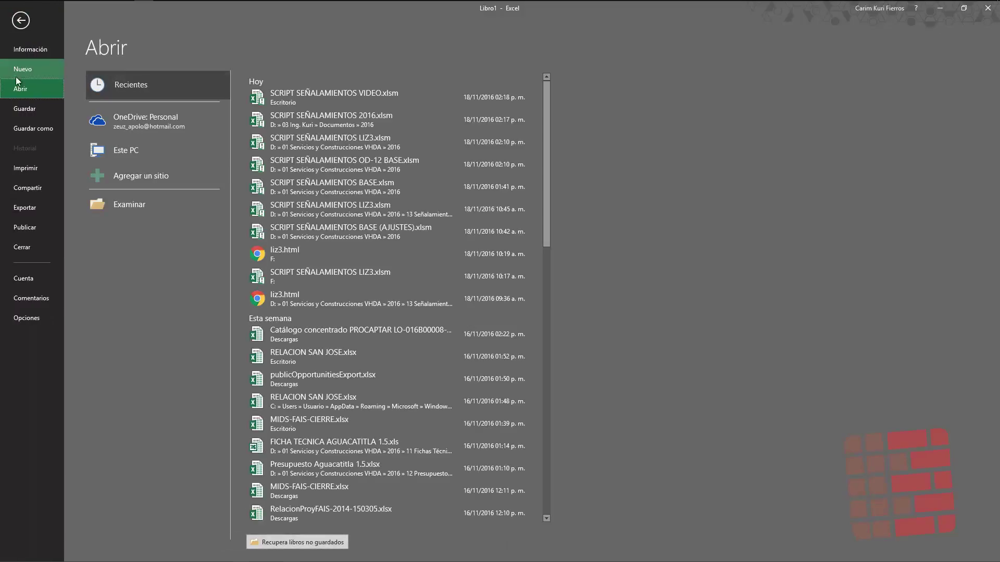
pyautogui.click(145, 202)
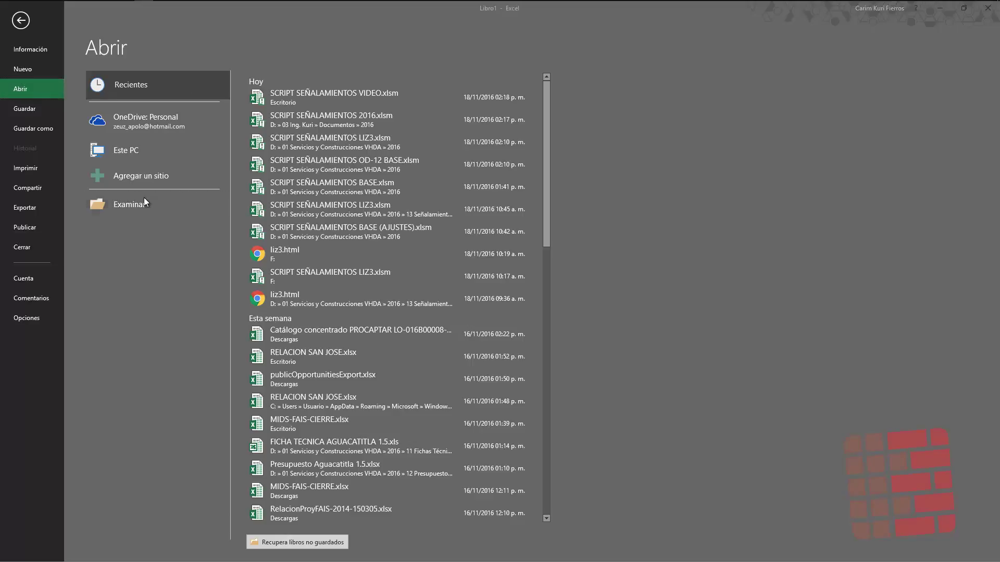
pyautogui.click(147, 131)
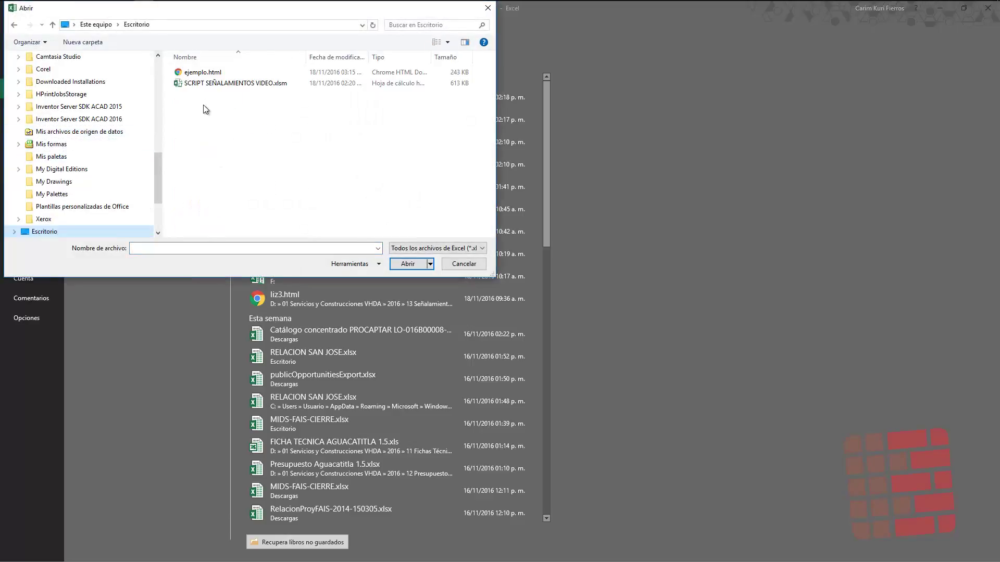
pyautogui.doubleClick(203, 72)
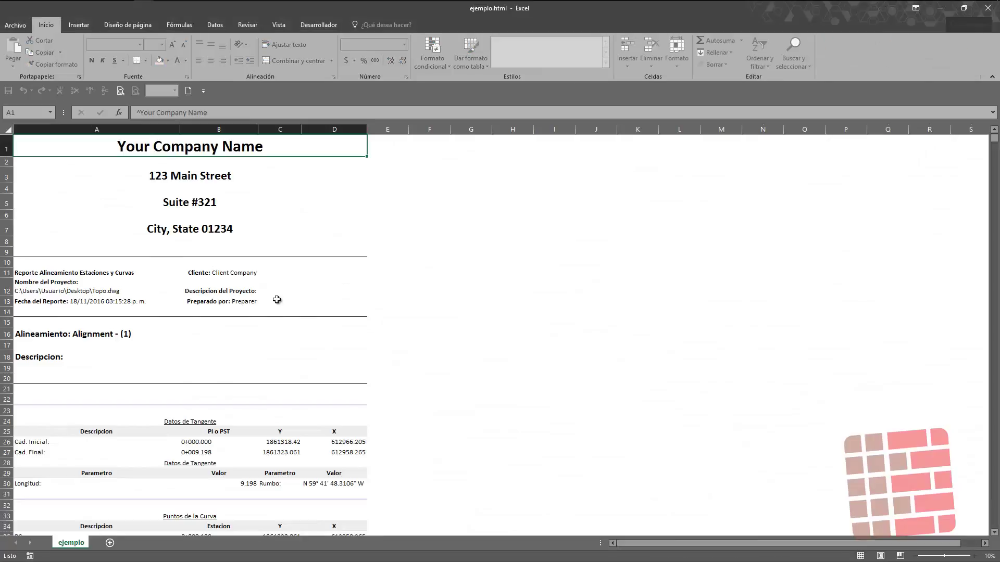
# - Delete the report header rows, then select the whole table A1:E3109
pyautogui.moveTo(249, 144); pyautogui.dragTo(244, 412)
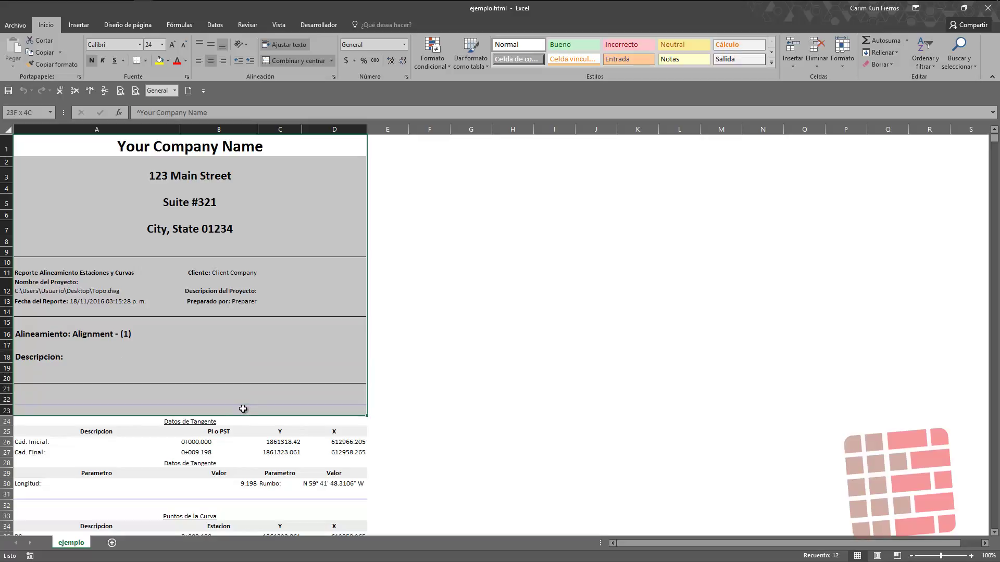
pyautogui.click(76, 91)
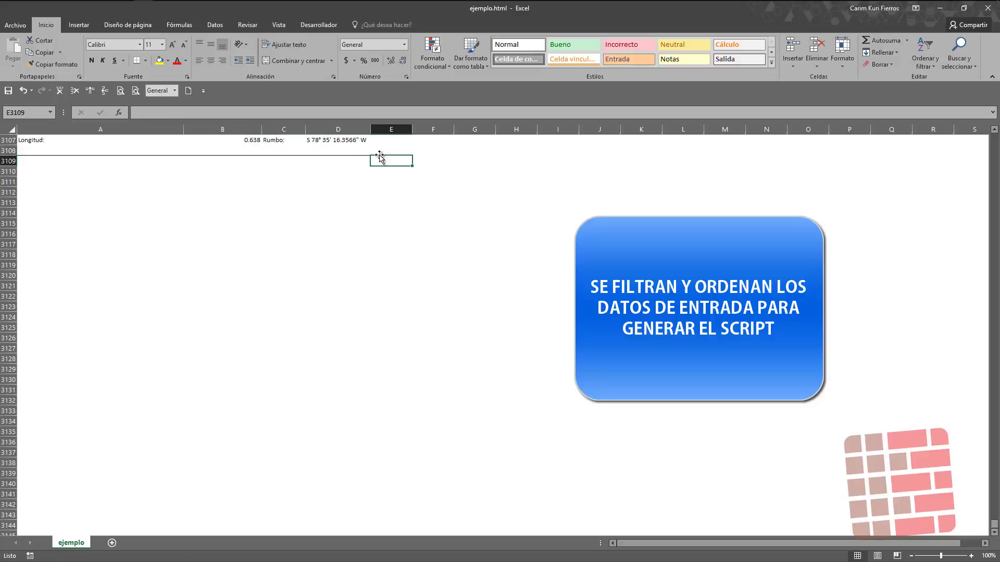
pyautogui.hotkey('ctrl', 'shift', 'Left')
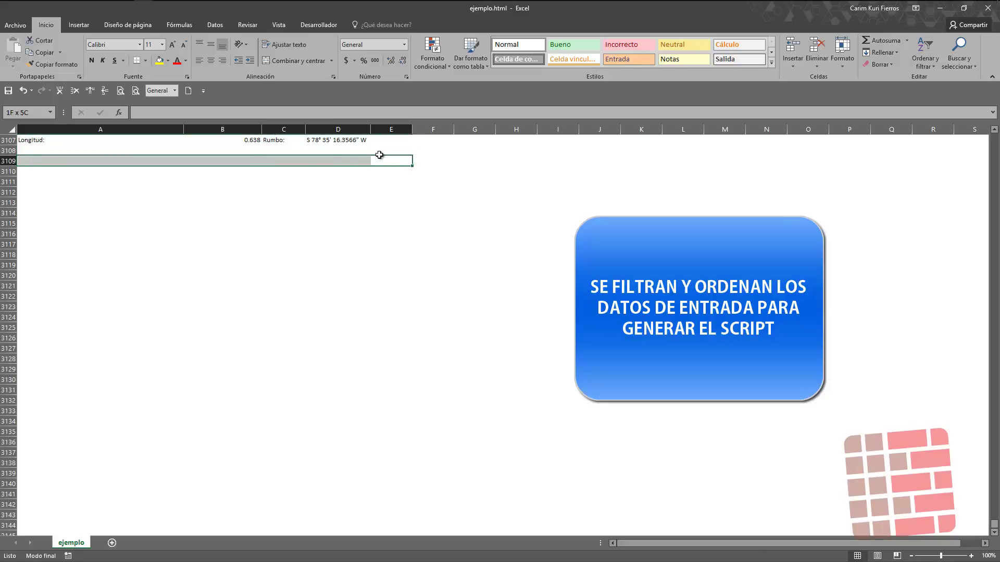
pyautogui.hotkey('shift', 'Up')
pyautogui.hotkey('shift', 'Up')
pyautogui.hotkey('shift', 'Up')
pyautogui.hotkey('shift', 'Up')
pyautogui.hotkey('shift', 'Up')
pyautogui.hotkey('shift', 'Right')
pyautogui.hotkey('shift', 'Right')
pyautogui.hotkey('shift', 'Right')
pyautogui.hotkey('shift', 'Down')
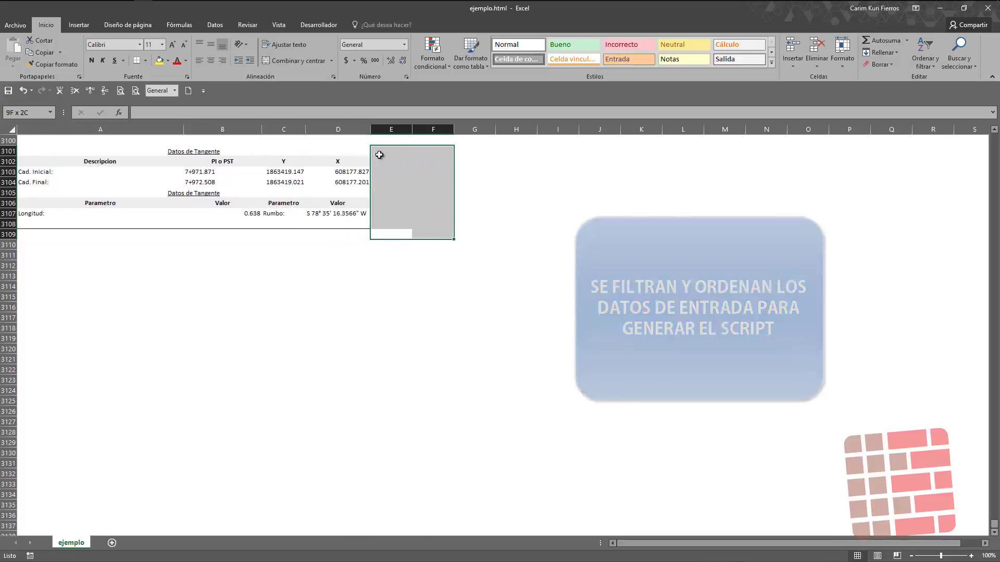
pyautogui.hotkey('ctrl', 'shift', 'Home')
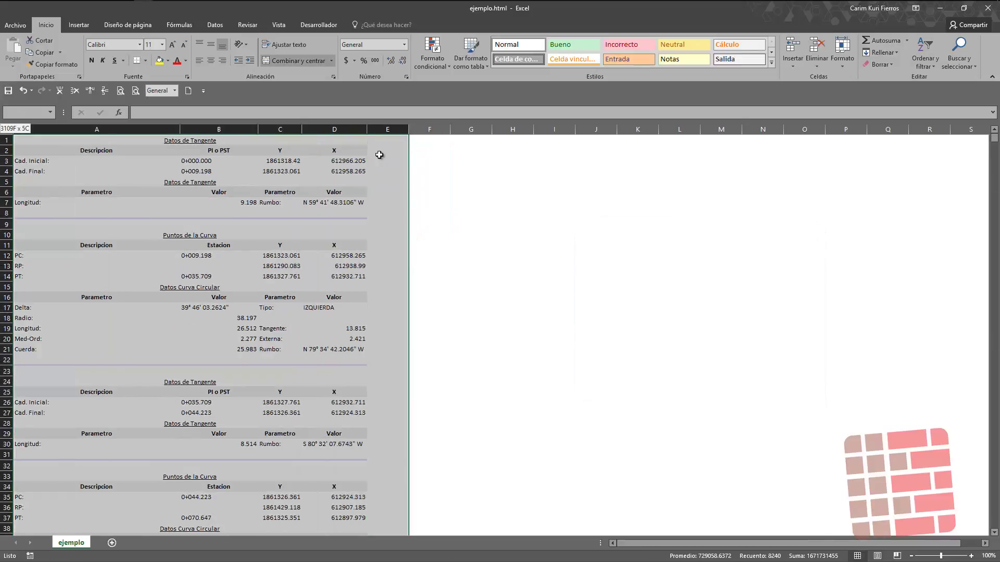
# - Turn on filtering and show only the Delta: rows in column A
pyautogui.click(920, 52)
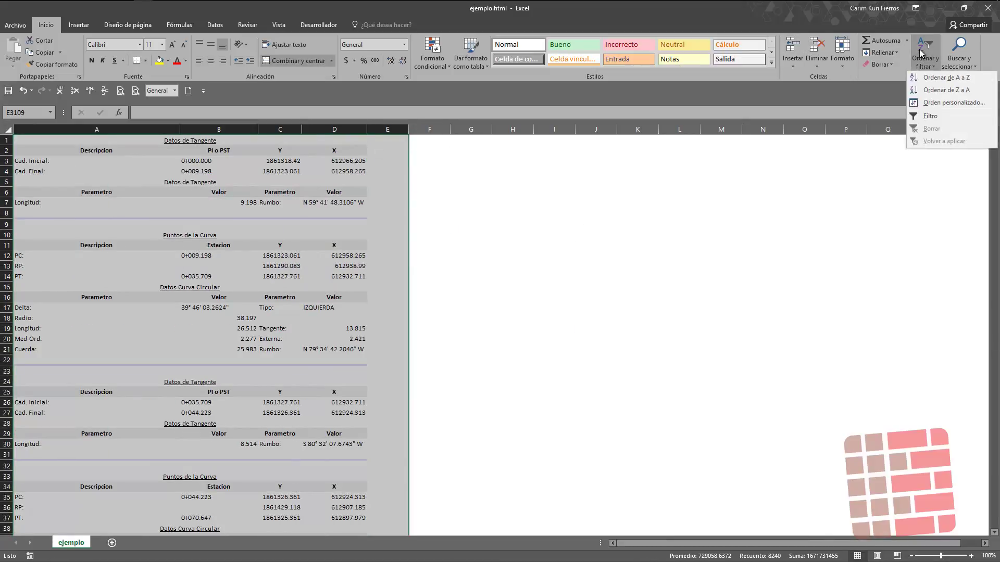
pyautogui.click(943, 116)
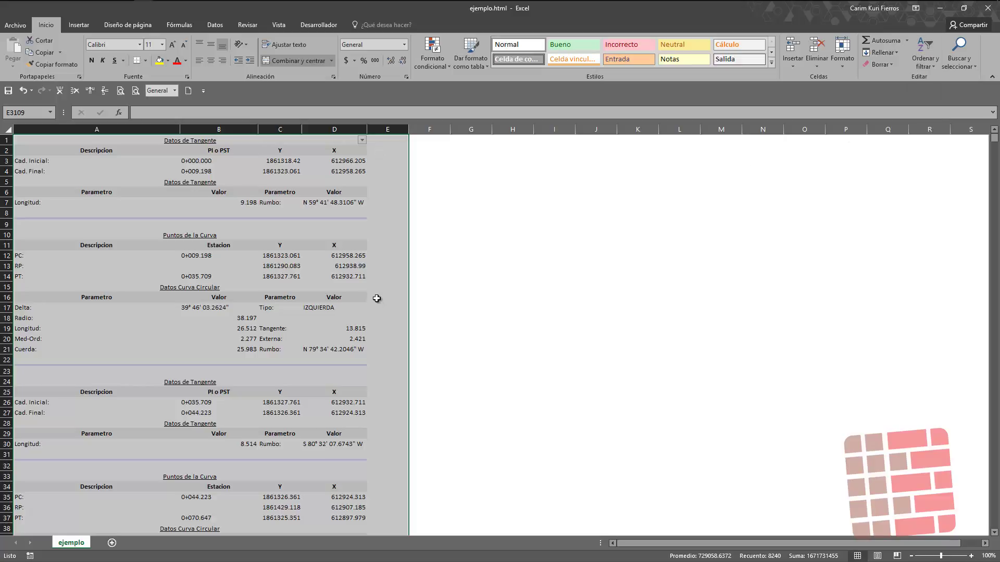
pyautogui.click(447, 219)
pyautogui.click(363, 141)
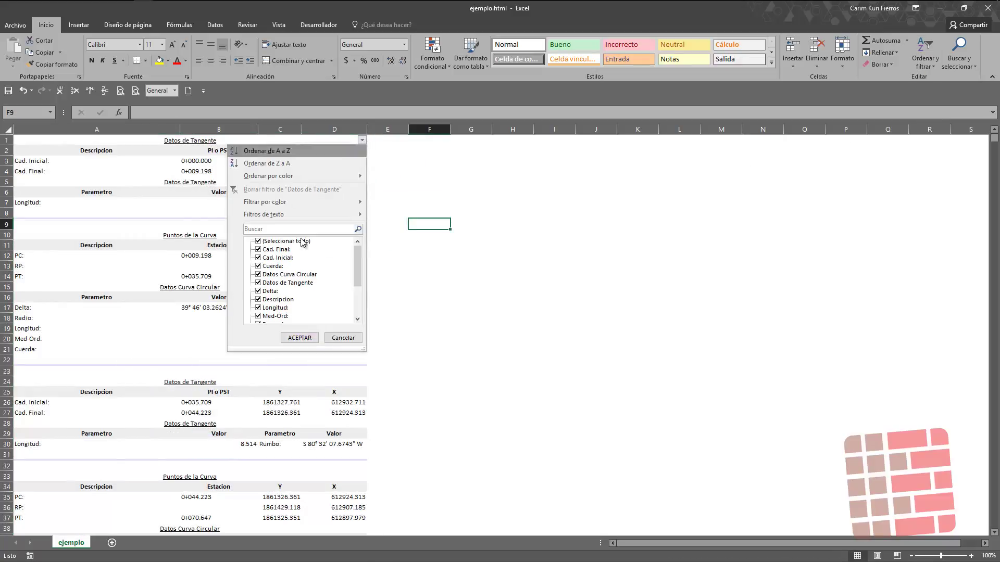
pyautogui.click(292, 242)
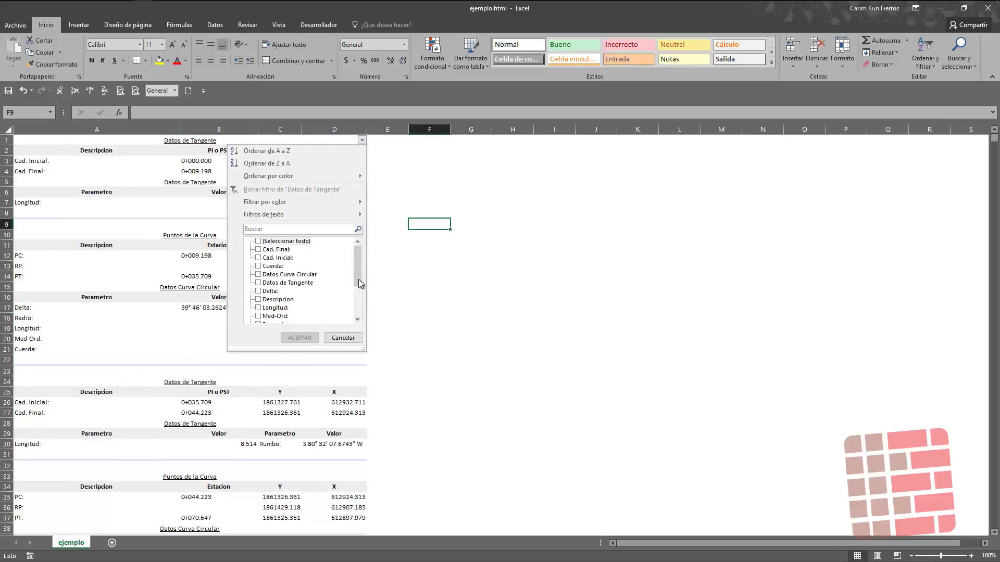
pyautogui.scroll(-3, 359, 279)
pyautogui.scroll(3, 295, 281)
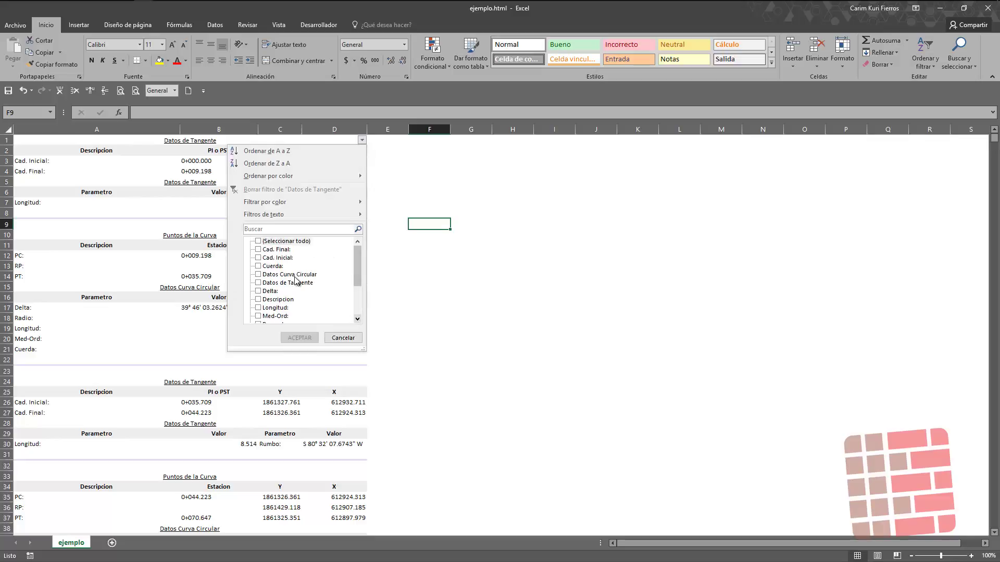
pyautogui.click(272, 292)
pyautogui.click(292, 338)
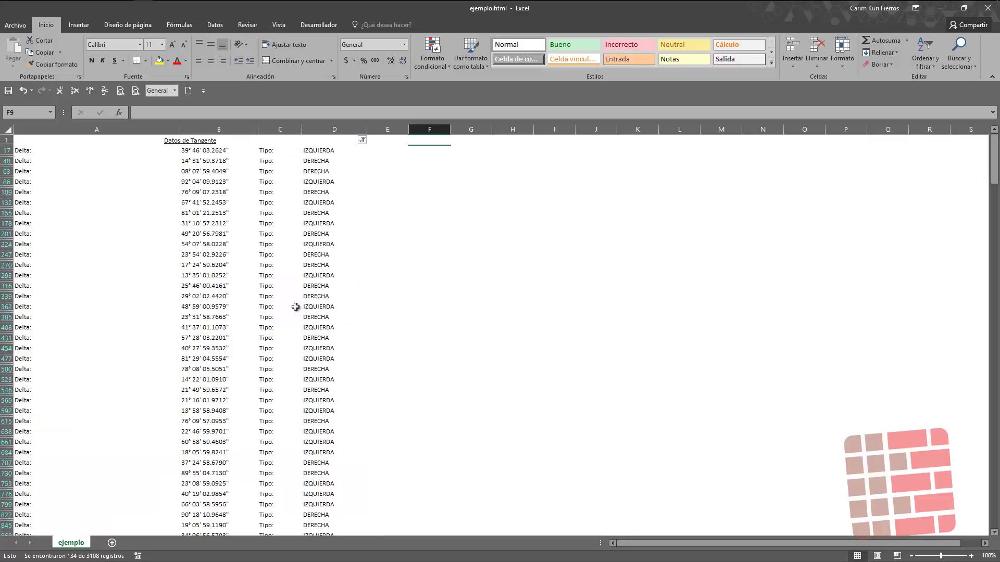
# - Select the visible Delta: rows from A17 across to column D and down to the end
pyautogui.click(52, 151)
pyautogui.hotkey('shift', 'Right')
pyautogui.hotkey('shift', 'Right')
pyautogui.hotkey('shift', 'Right')
pyautogui.press('End')
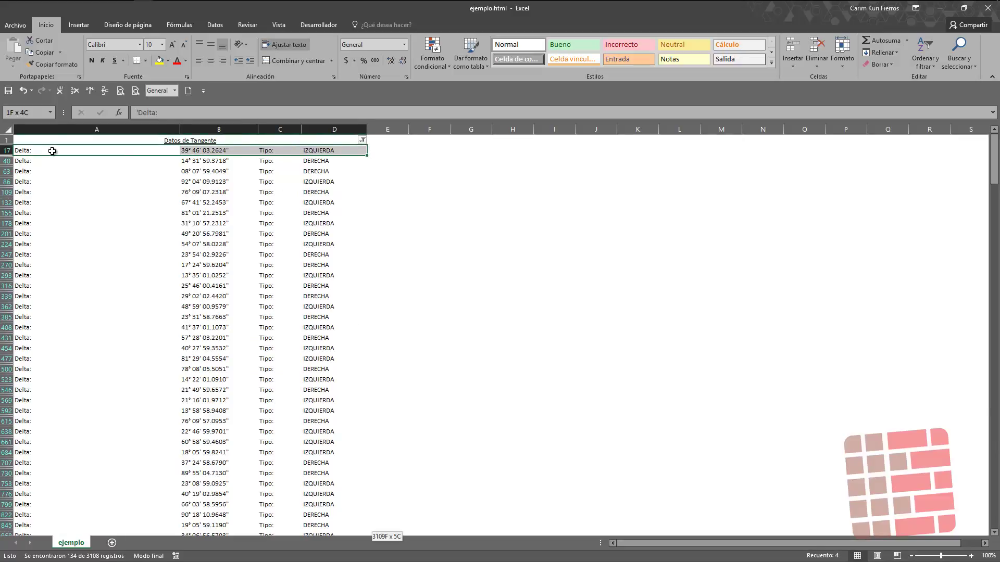
pyautogui.hotkey('shift', 'Down')
# - Copy the Delta rows and paste them as values into B4 of new sheet Hoja1
pyautogui.hotkey('ctrl', 'c')
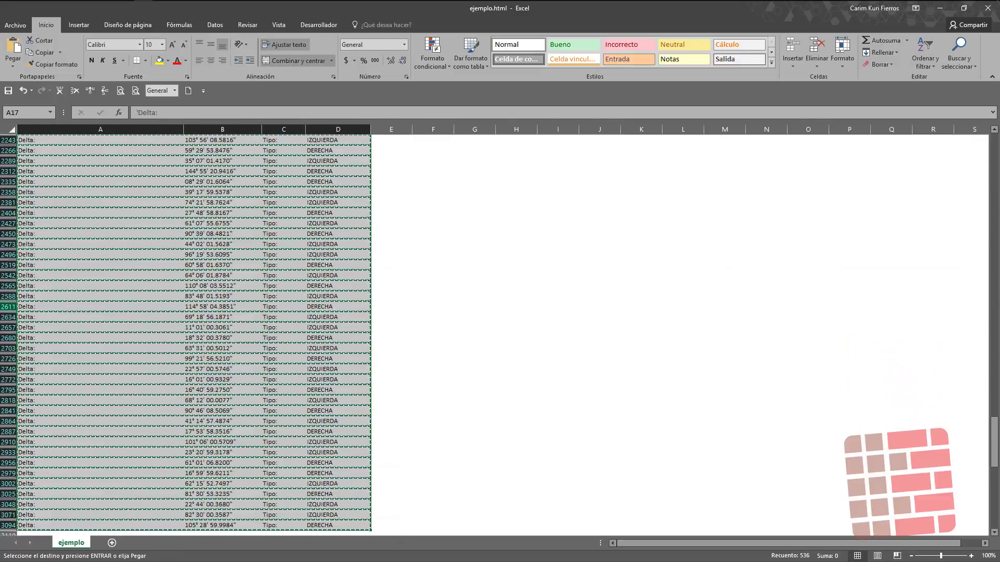
pyautogui.click(112, 543)
pyautogui.click(77, 544)
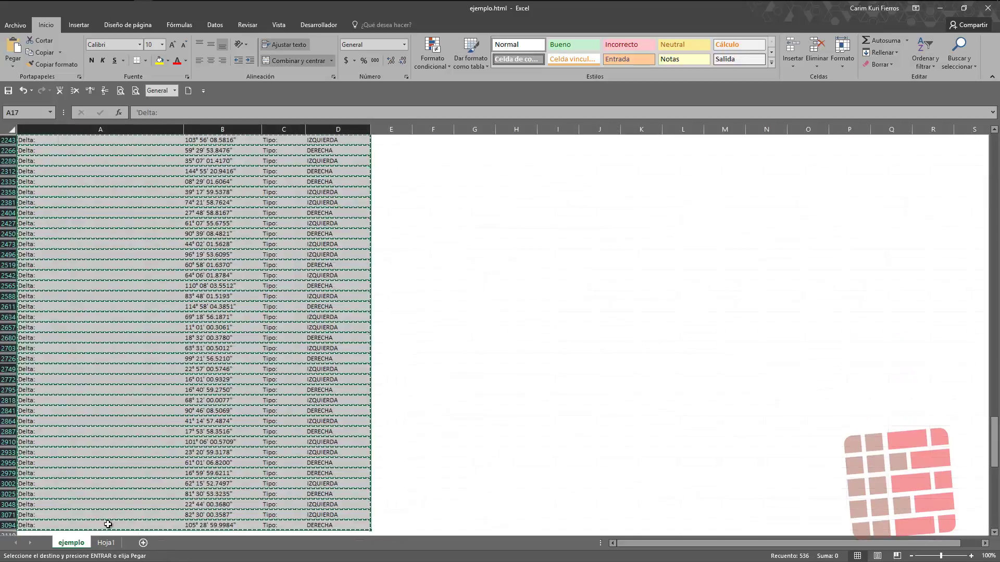
pyautogui.click(106, 542)
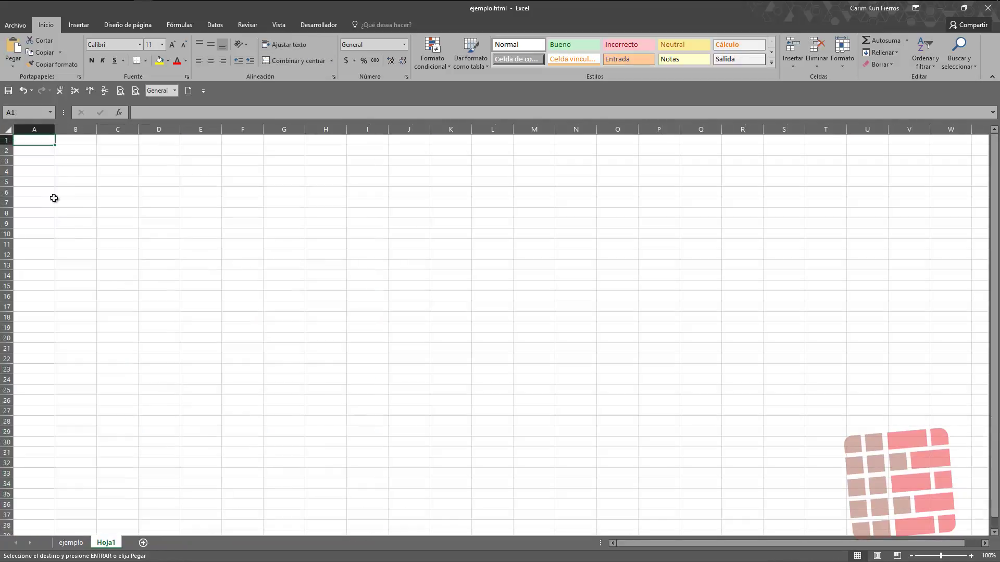
pyautogui.click(80, 167)
pyautogui.hotkey('ctrl', 'alt', 'v')
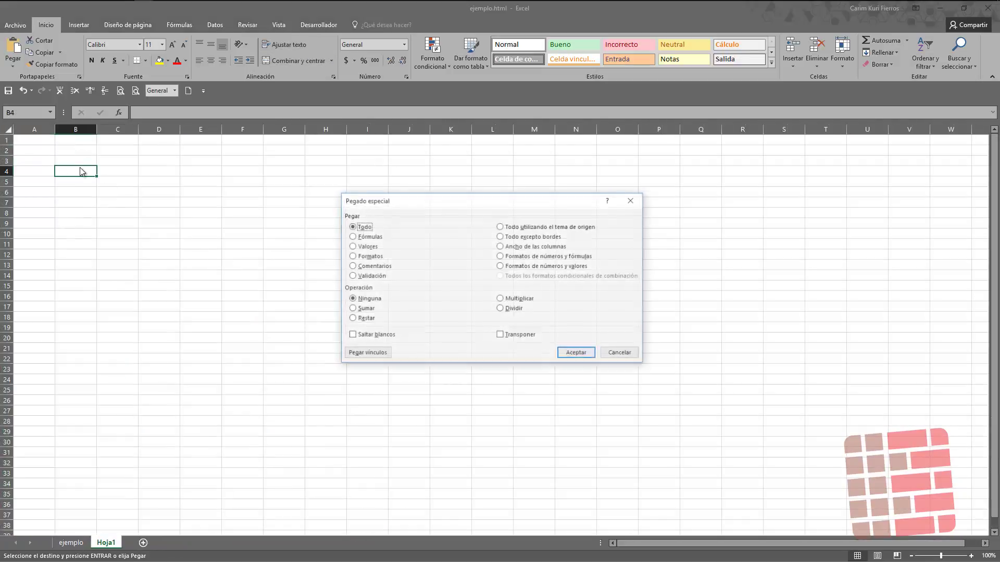
pyautogui.press('v')
pyautogui.press('Return')
# - Enter =SI(E4="DERECHA","DER","IZQ") in G4
pyautogui.press('Right')
pyautogui.press('Right')
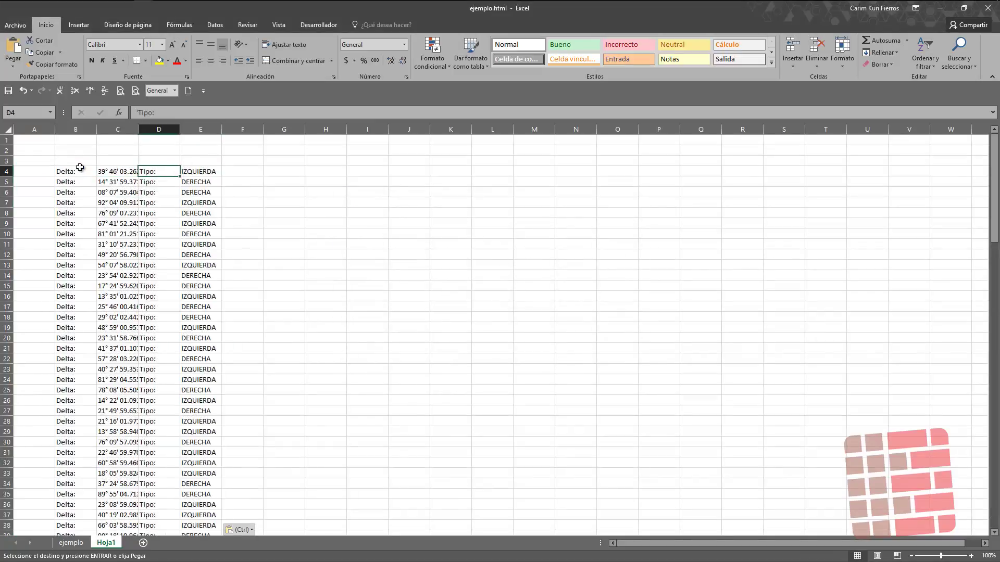
pyautogui.press('Right')
pyautogui.press('Right')
pyautogui.press('Left')
pyautogui.press('Right')
pyautogui.press('Right')
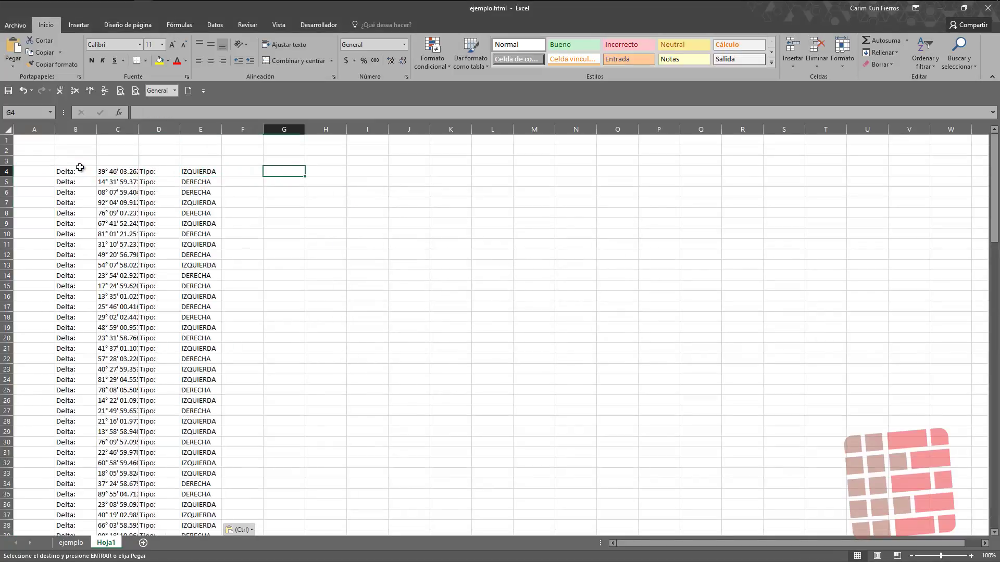
pyautogui.write('=SI(')
pyautogui.press('Left')
pyautogui.press('Left')
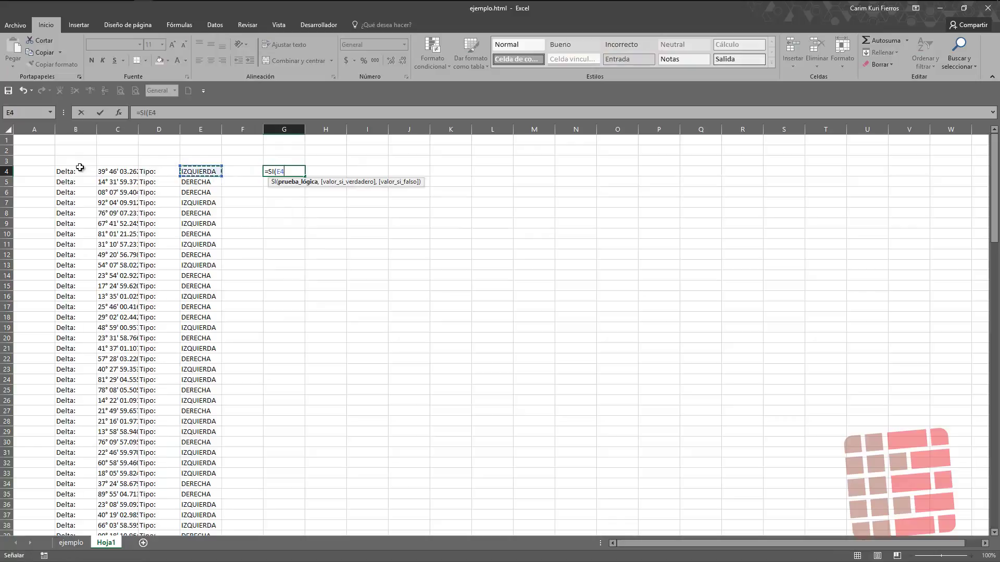
pyautogui.write('="DERECHA')
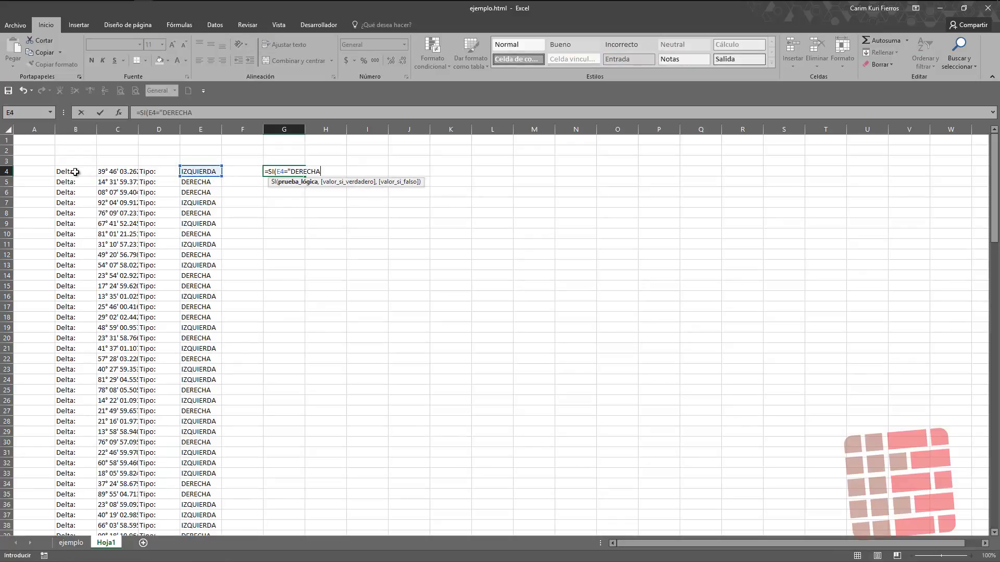
pyautogui.write('","DER')
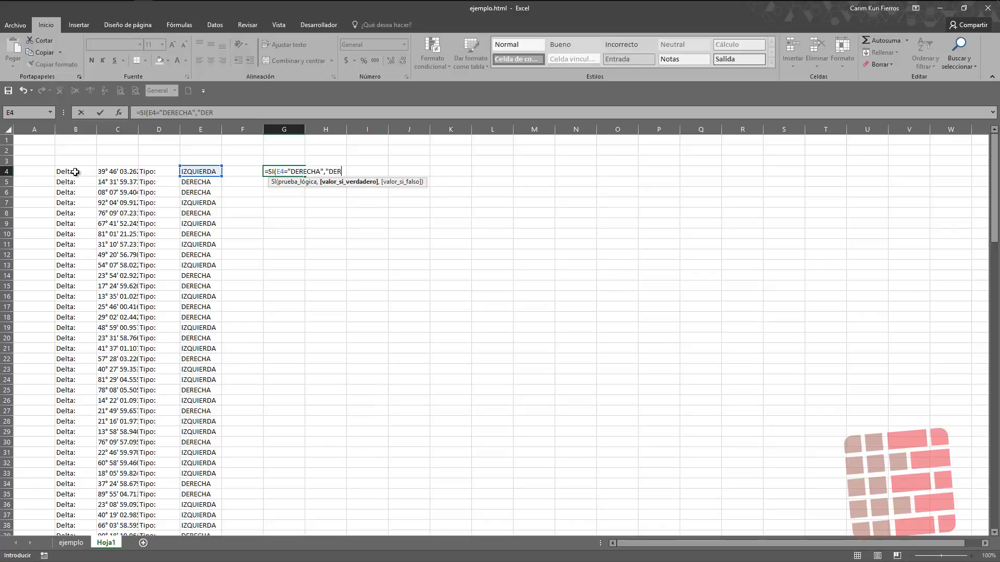
pyautogui.write(',"IZQ"')
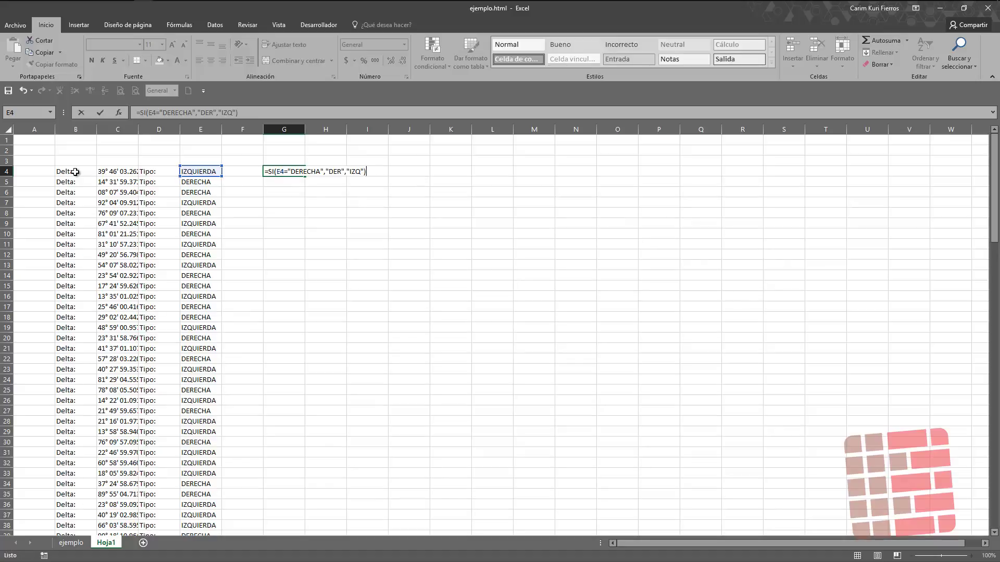
pyautogui.press('Return')
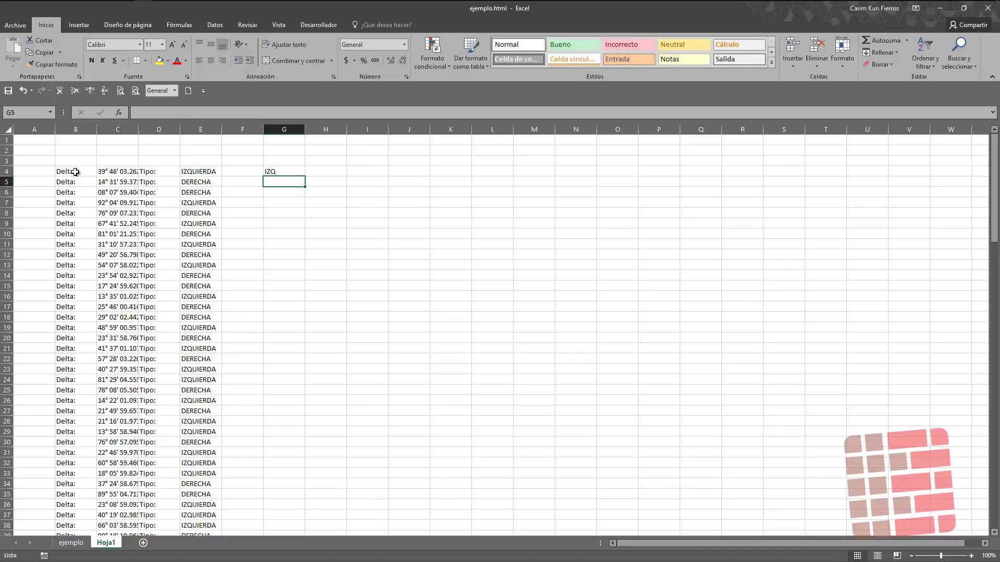
# - Fill the formula down to row 137 and paste its DER/IZQ results as values in column H
pyautogui.press('Up')
pyautogui.hotkey('ctrl', 'c')
pyautogui.hotkey('shift', 'Left')
pyautogui.hotkey('shift', 'Left')
pyautogui.hotkey('ctrl', 'shift', 'Down')
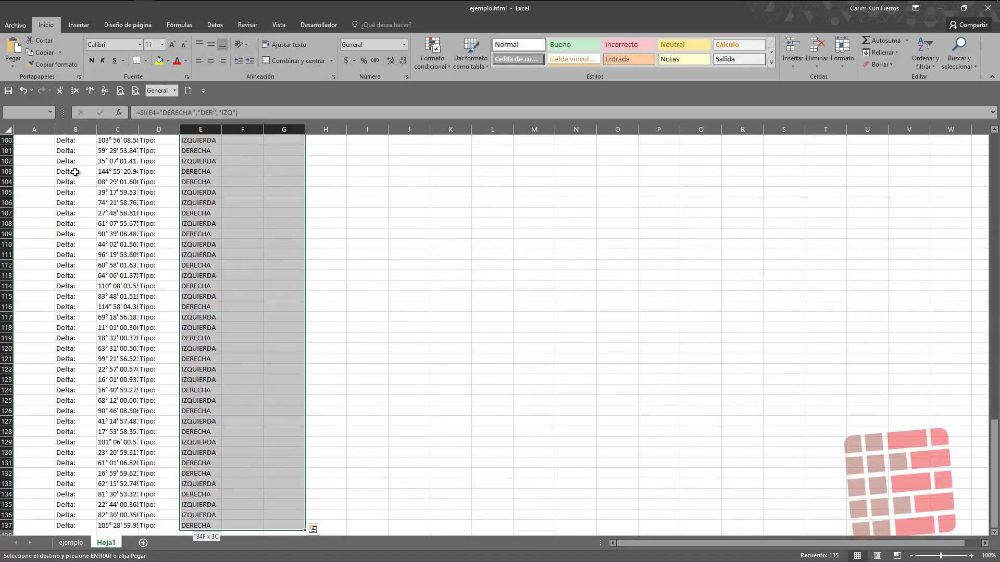
pyautogui.hotkey('shift', 'Right')
pyautogui.hotkey('shift', 'Right')
pyautogui.hotkey('ctrl', 'v')
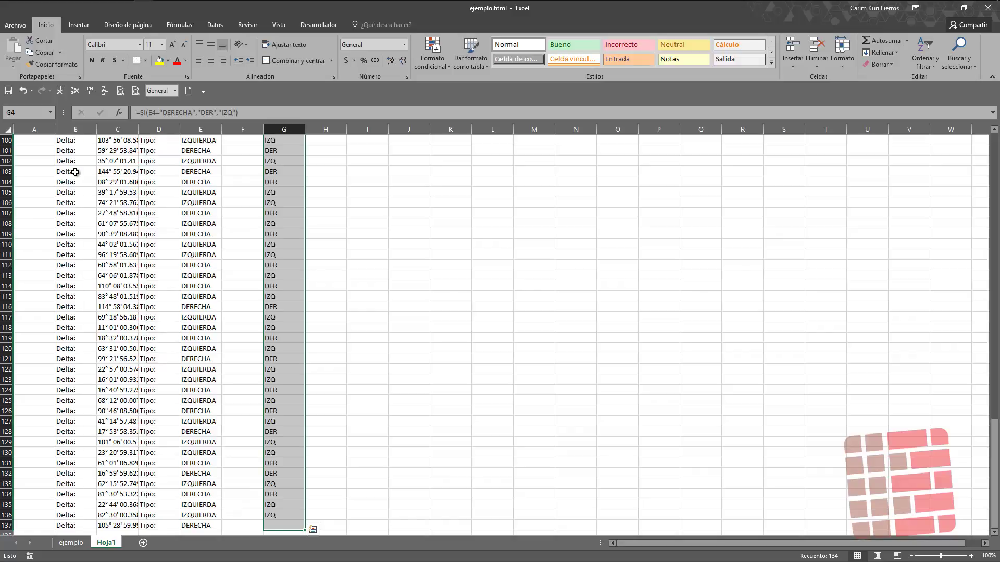
pyautogui.press('Right')
pyautogui.hotkey('ctrl', 'alt', 'v')
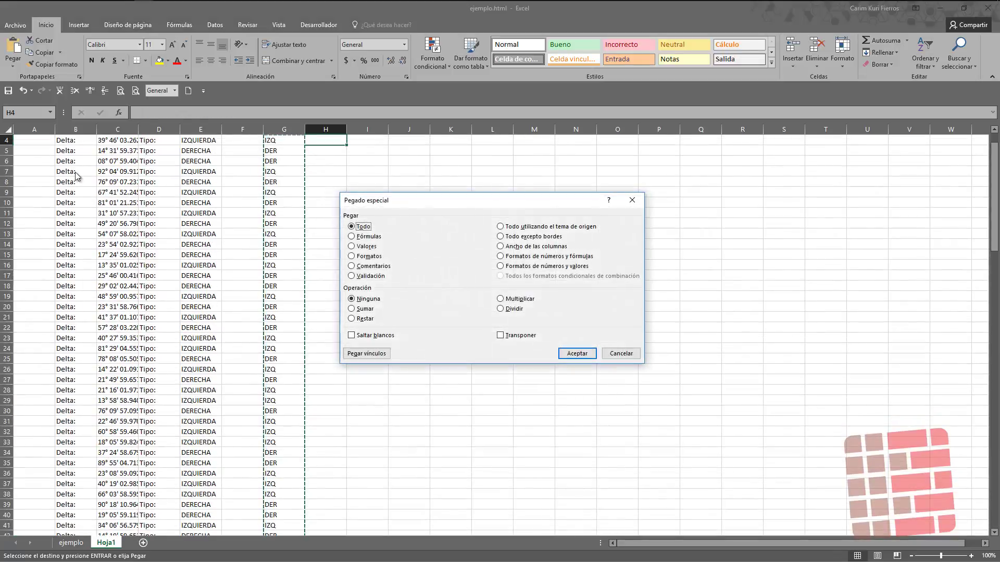
pyautogui.press('v')
pyautogui.press('Return')
# - Clear the formulas in column G, the direction words in E and the Tipo: labels in D
pyautogui.press('Escape')
pyautogui.press('Left')
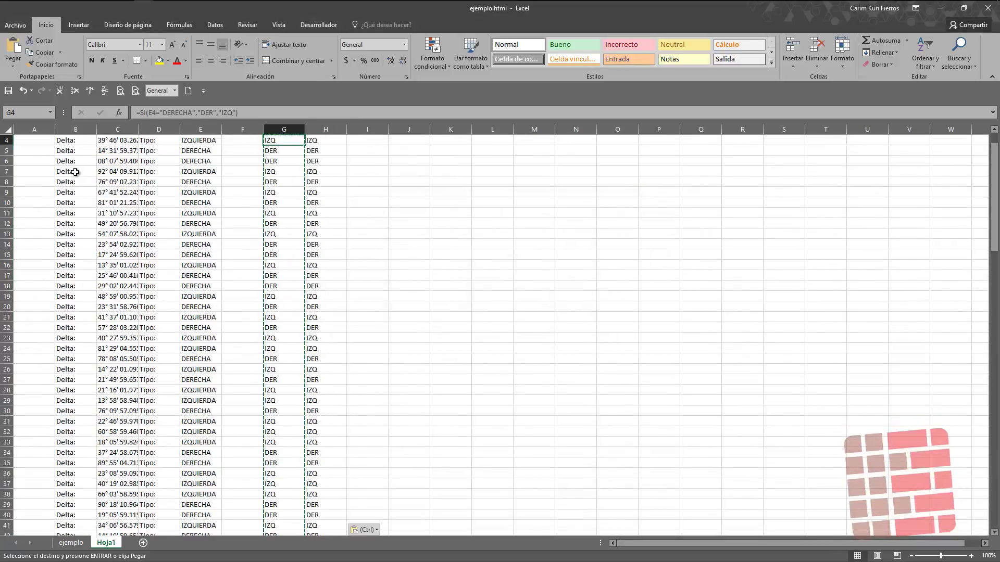
pyautogui.hotkey('ctrl', 'shift', 'Down')
pyautogui.press('Delete')
pyautogui.press('Left')
pyautogui.press('Left')
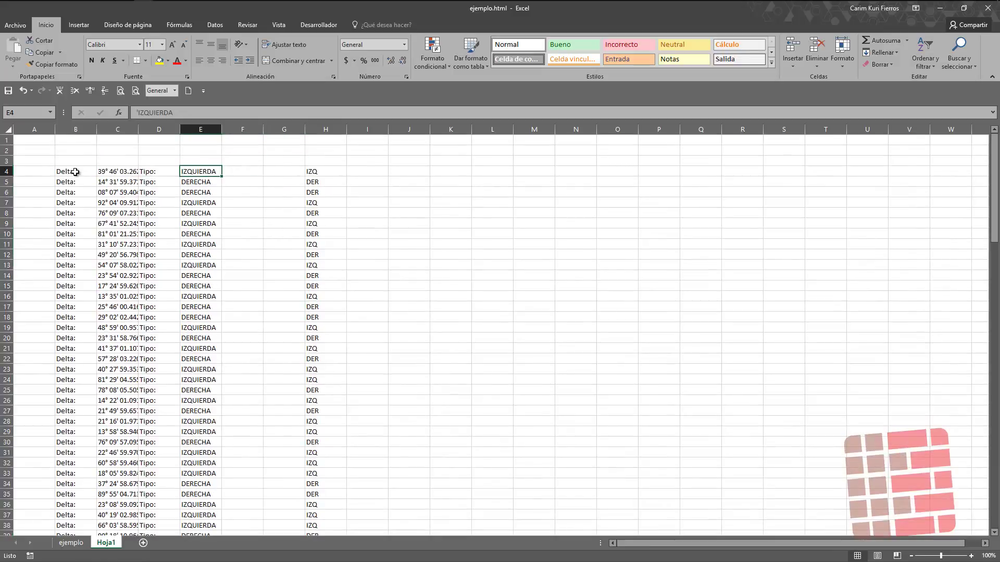
pyautogui.hotkey('ctrl', 'shift', 'Down')
pyautogui.press('Delete')
pyautogui.press('Left')
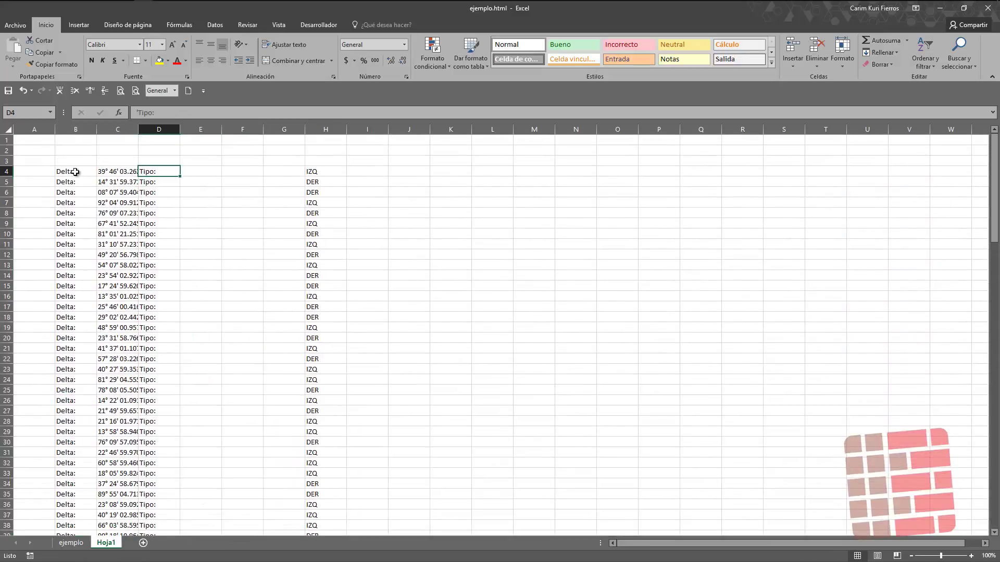
pyautogui.hotkey('ctrl', 'shift', 'Down')
pyautogui.press('Delete')
pyautogui.press('Left')
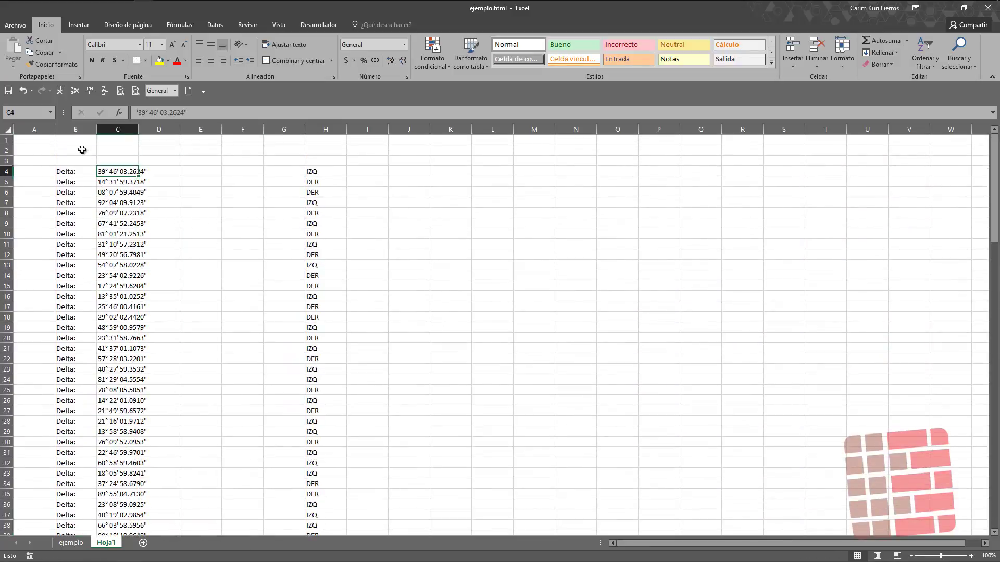
# - Split the angles in C4:C137 at spaces into degrees, minutes and seconds with Text to Columns
pyautogui.doubleClick(138, 130)
pyautogui.hotkey('ctrl', 'shift', 'Down')
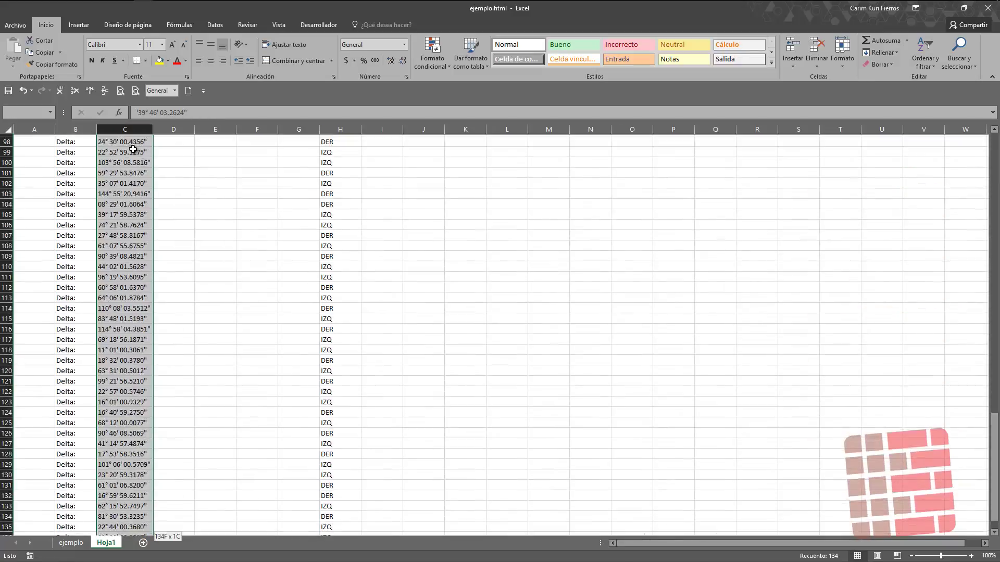
pyautogui.click(215, 25)
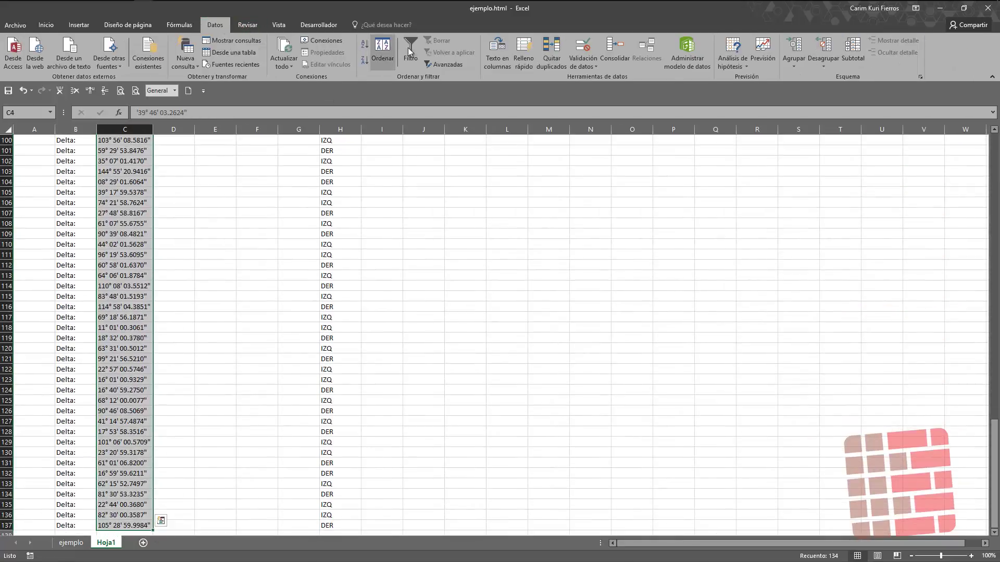
pyautogui.click(497, 52)
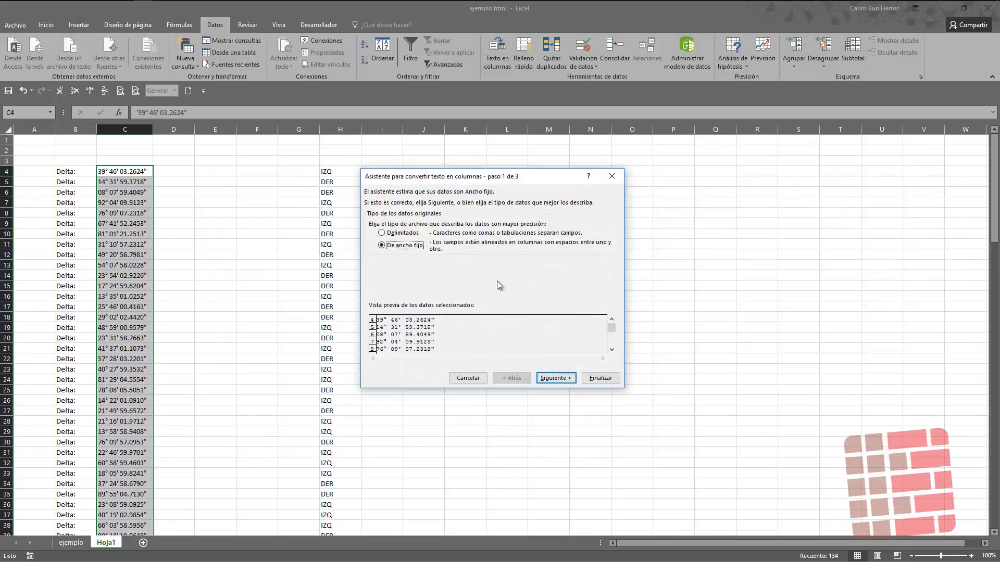
pyautogui.click(416, 235)
pyautogui.click(541, 378)
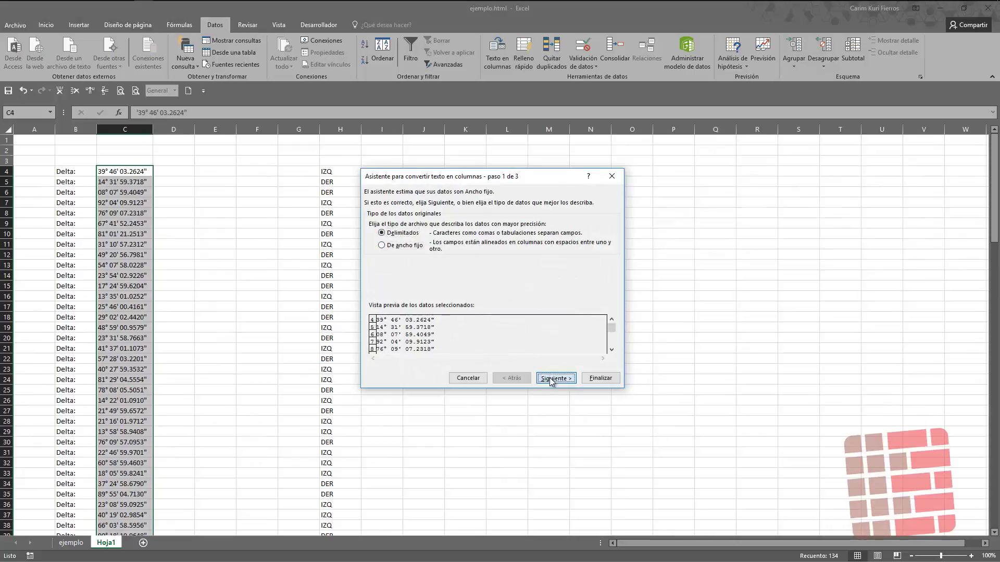
pyautogui.click(385, 253)
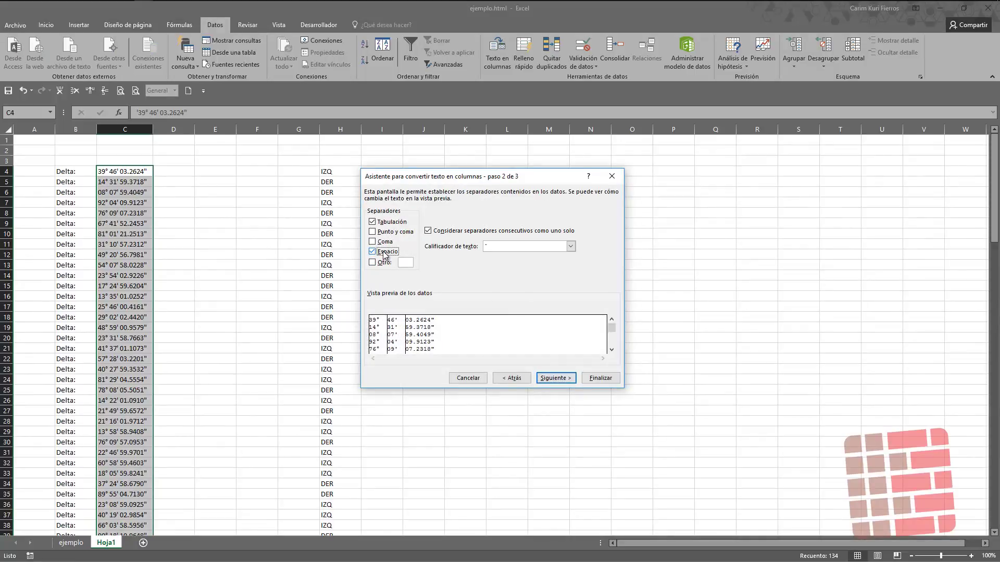
pyautogui.click(546, 379)
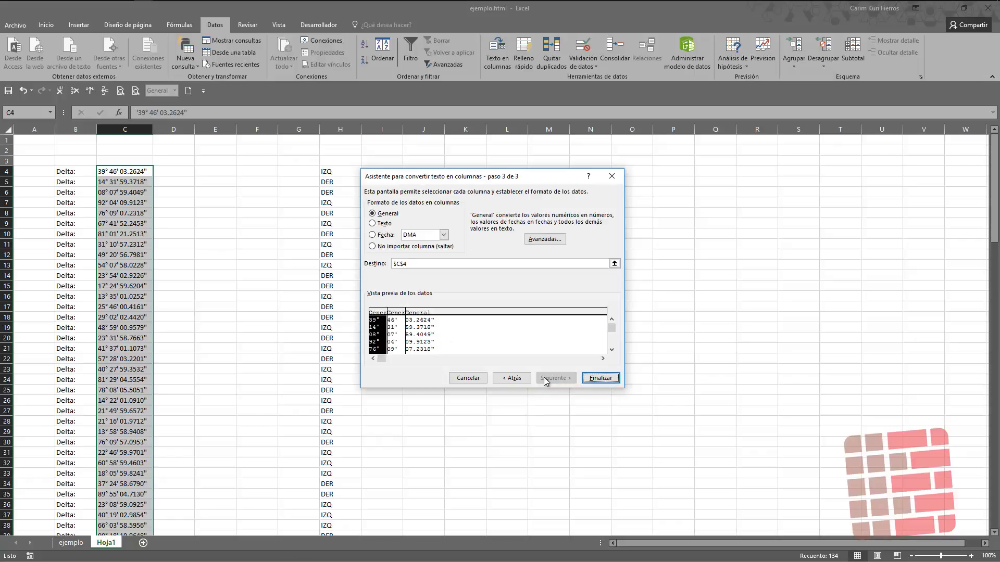
pyautogui.click(599, 378)
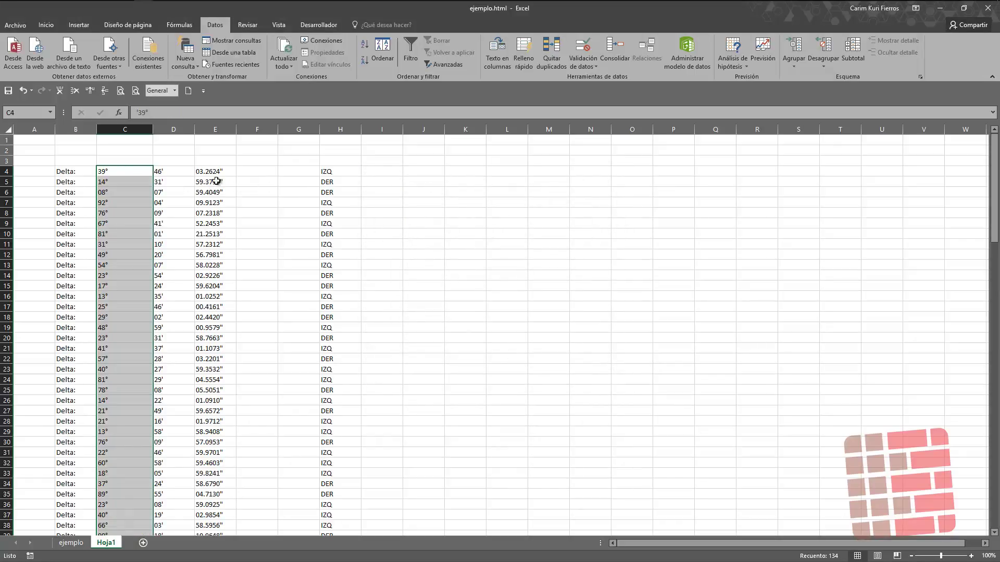
# - Remove every degree sign from column C with Find and Replace
pyautogui.hotkey('ctrl', 'b')
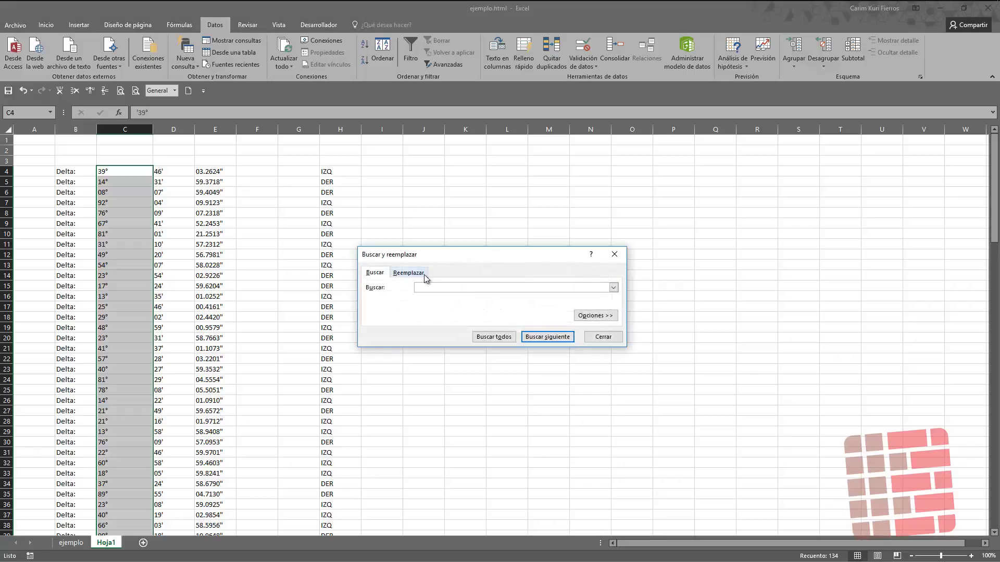
pyautogui.click(411, 272)
pyautogui.write('°')
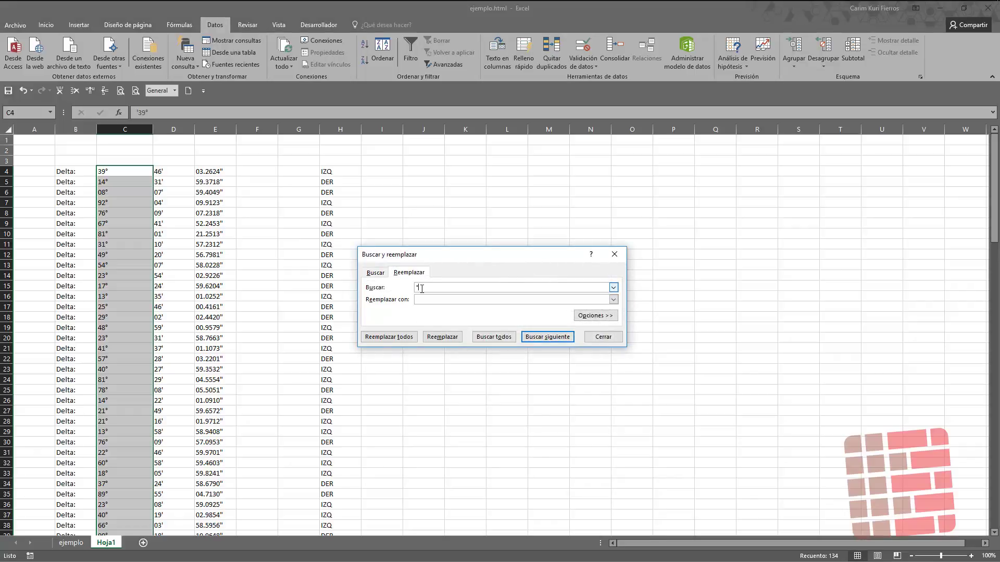
pyautogui.click(389, 337)
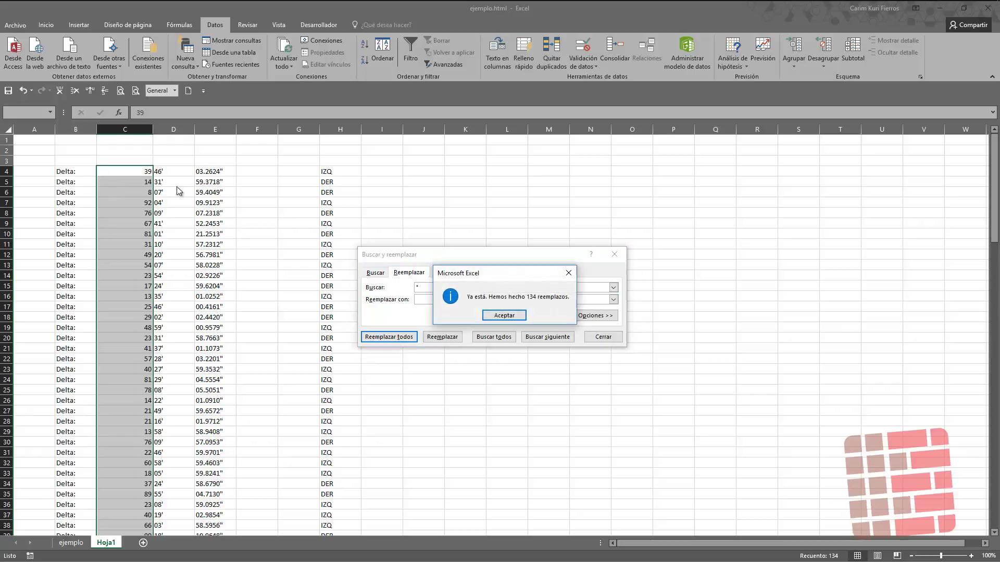
pyautogui.click(493, 317)
# - Remove the minute marks (') from the minutes in column D
pyautogui.click(175, 175)
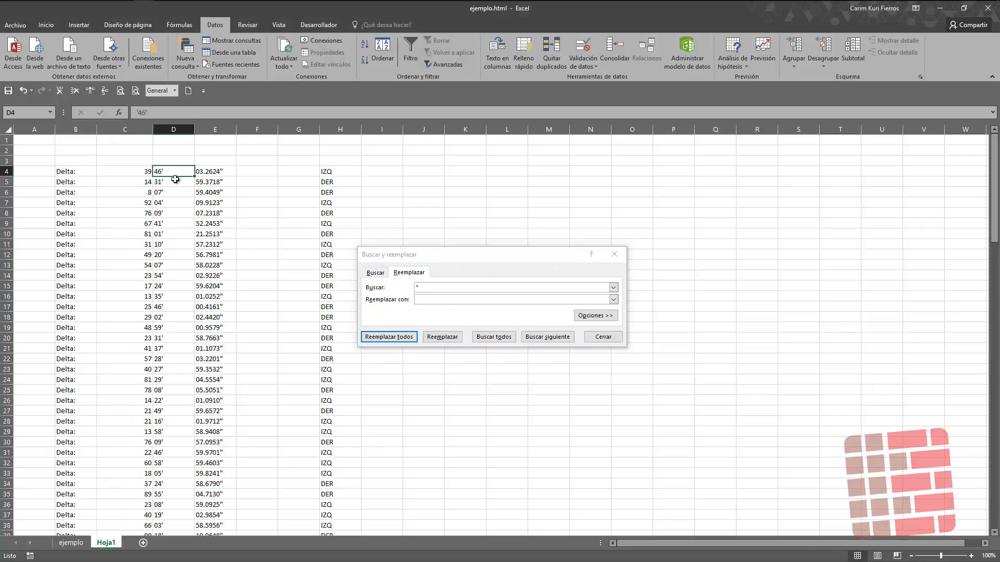
pyautogui.hotkey('ctrl', 'shift', 'Down')
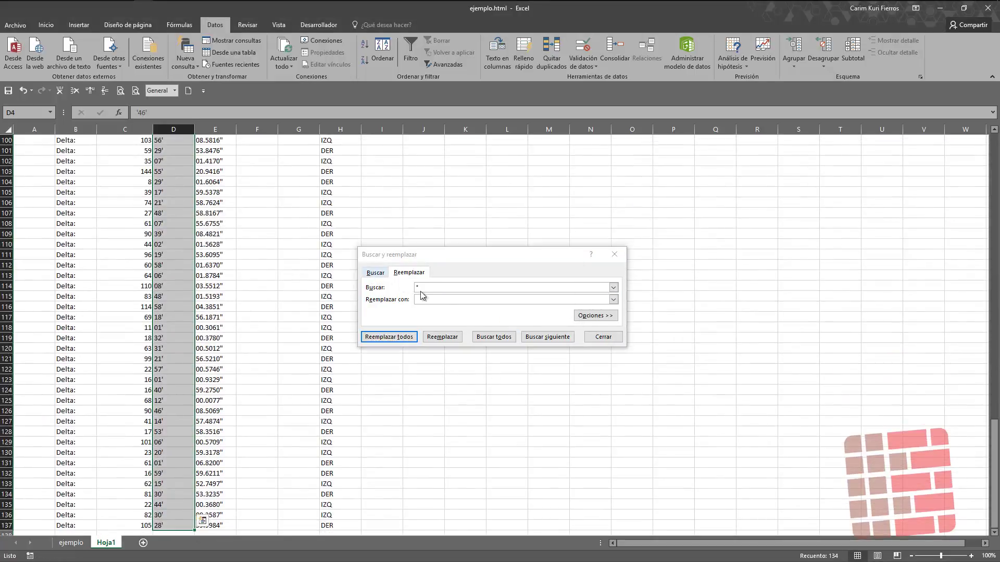
pyautogui.click(434, 286)
pyautogui.write("'")
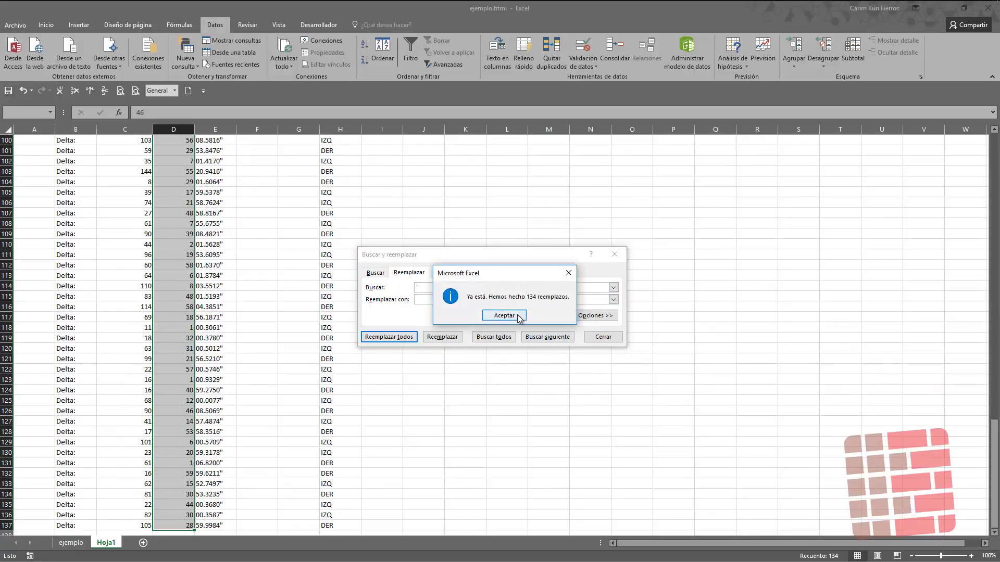
pyautogui.click(501, 315)
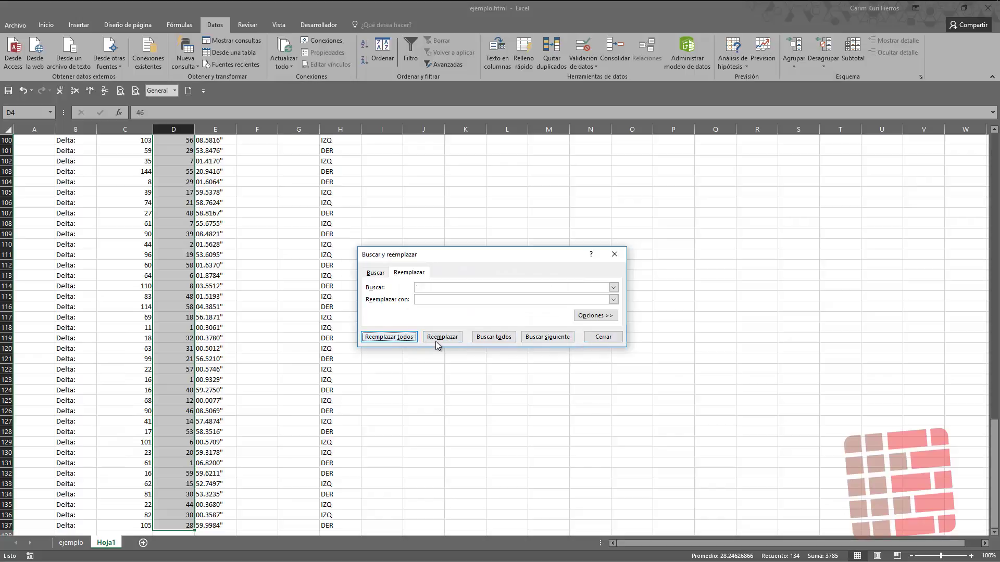
pyautogui.click(603, 336)
pyautogui.scroll(10, 302, 277)
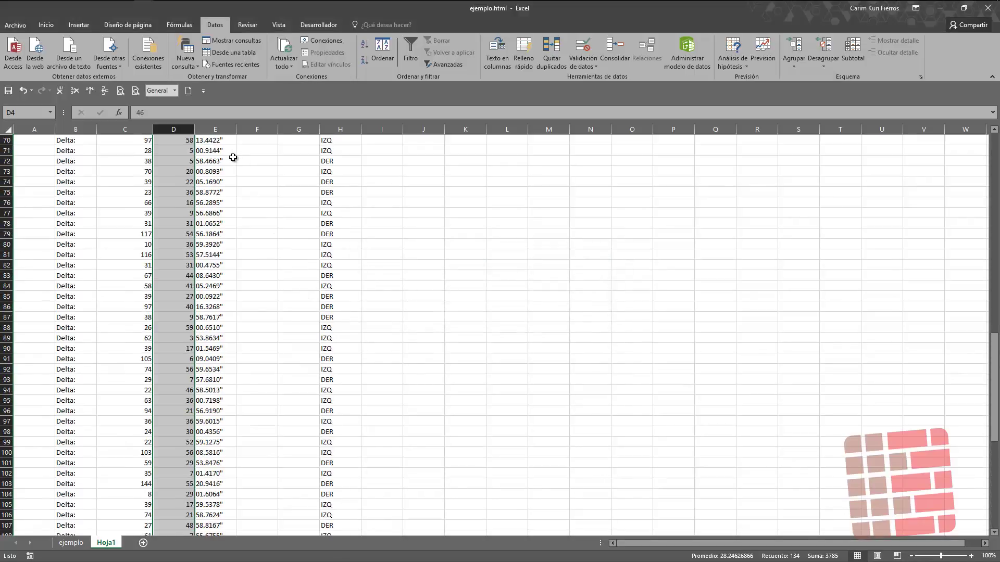
# - Strip the seconds marks from the seconds values in column E
pyautogui.press('Right')
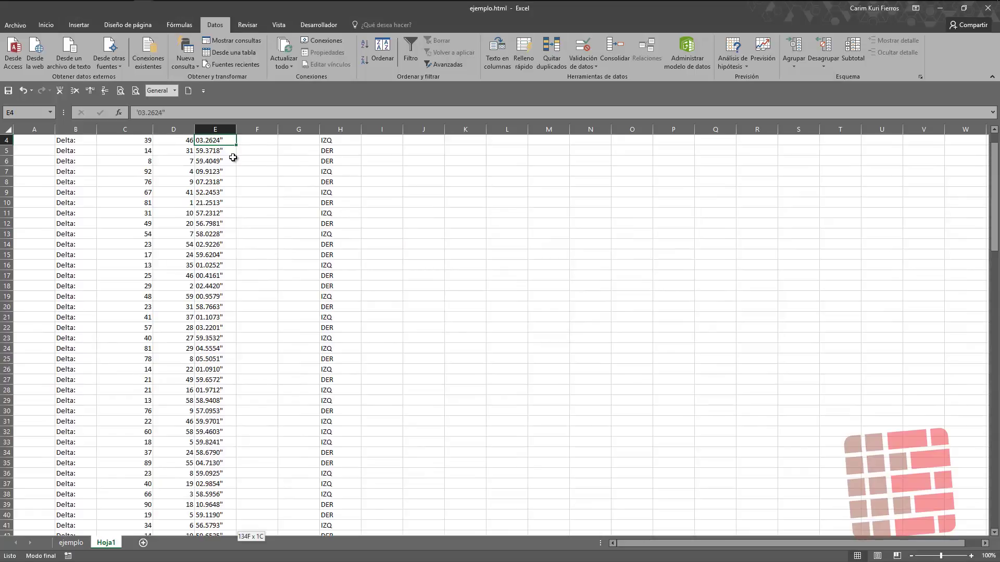
pyautogui.hotkey('ctrl', 'shift', 'Down')
pyautogui.hotkey('ctrl', 'b')
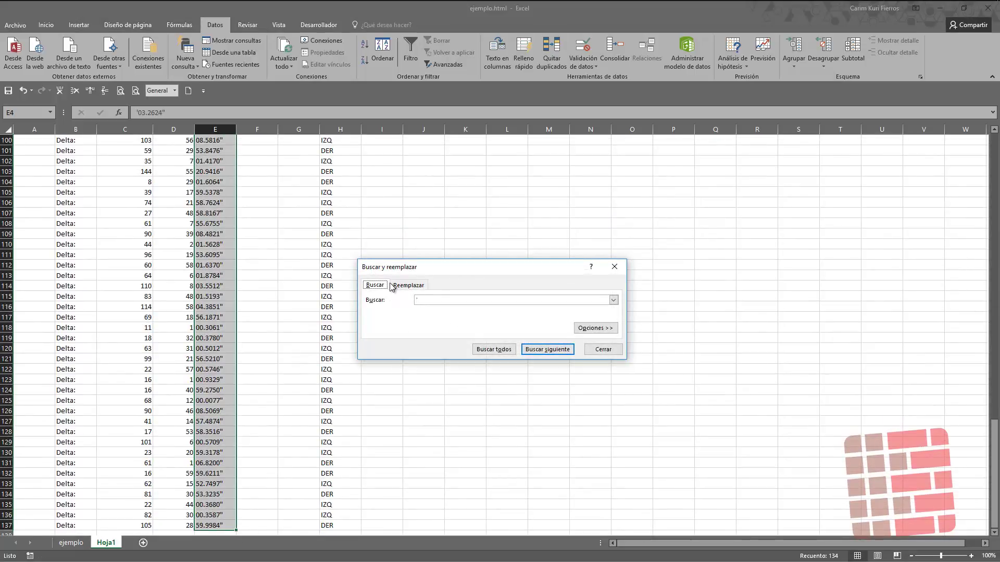
pyautogui.click(408, 286)
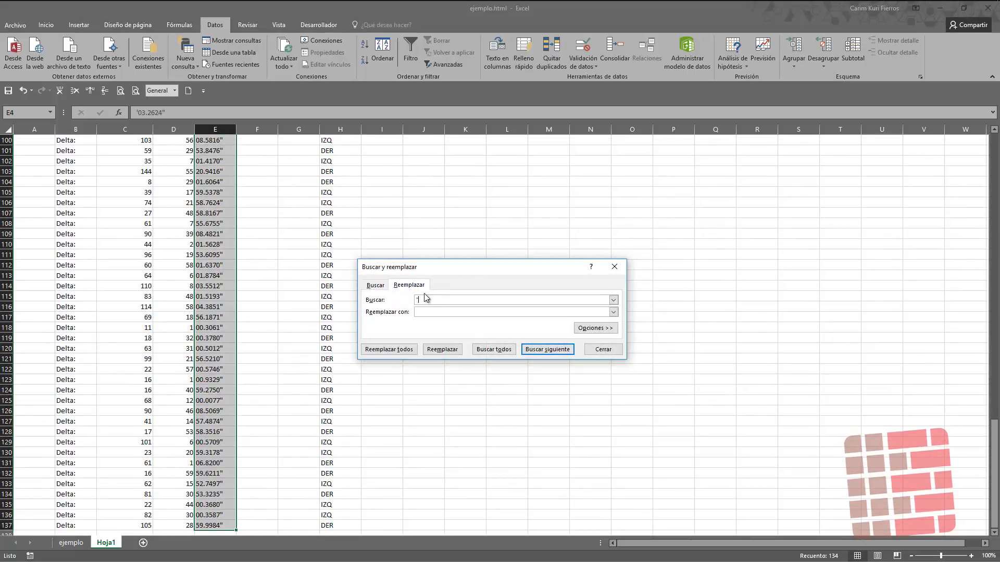
pyautogui.click(412, 349)
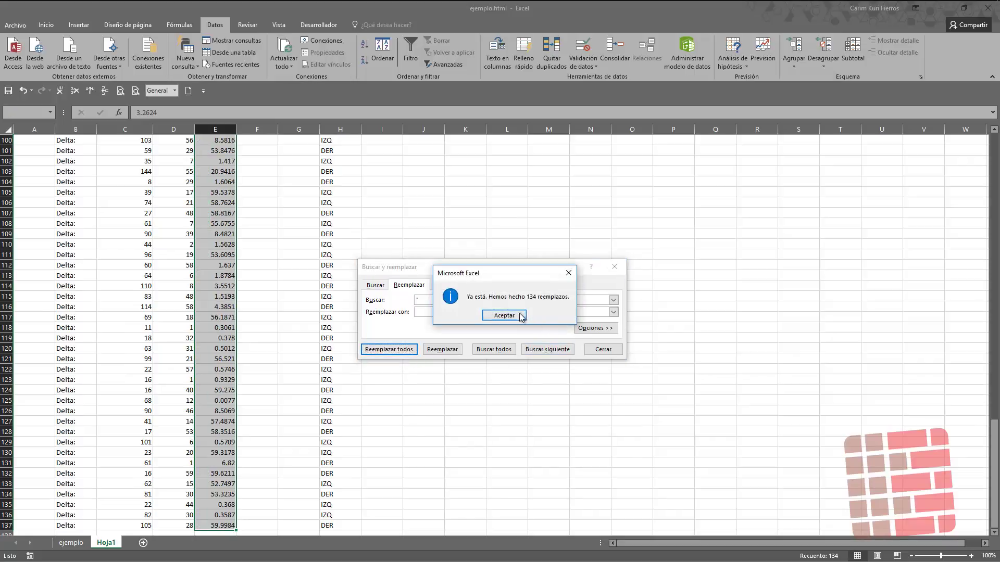
pyautogui.press('Return')
pyautogui.click(603, 350)
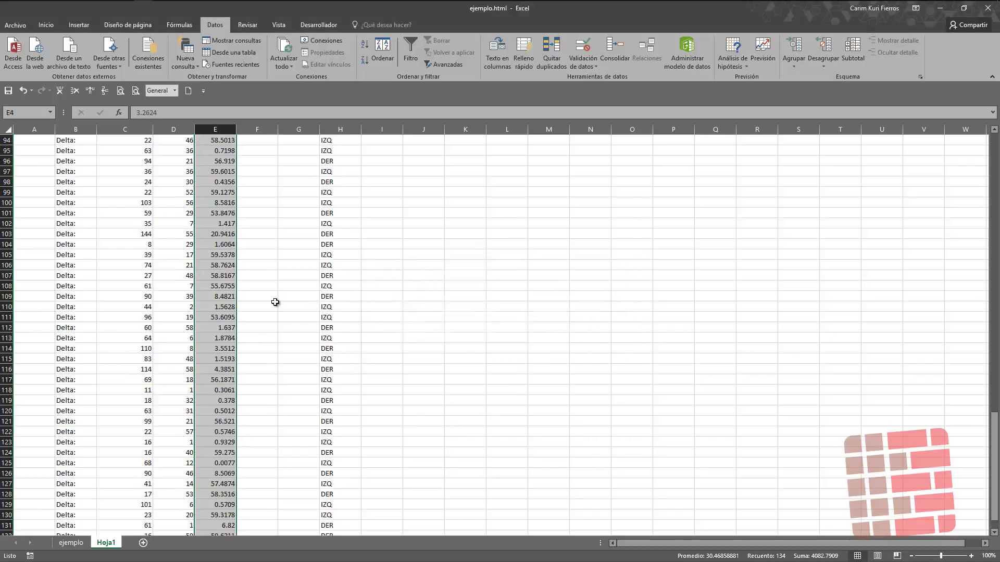
pyautogui.scroll(12, 283, 295)
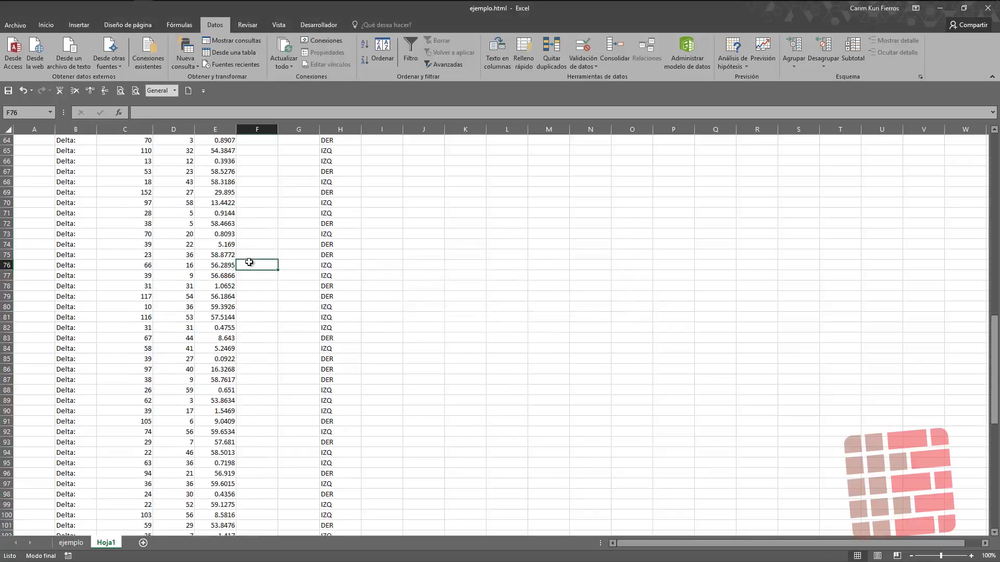
pyautogui.press('Right')
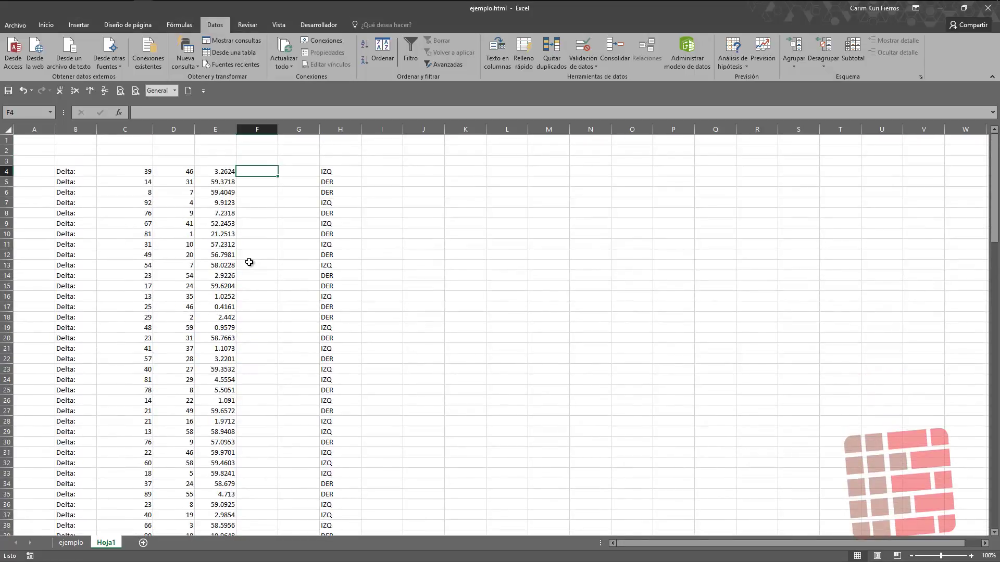
# - Build the F4 formula C4+(D4/60)+(E4/3600) to convert degrees, minutes and seconds to decimal degrees
pyautogui.write('=')
pyautogui.press('Left')
pyautogui.press('Left')
pyautogui.press('Left')
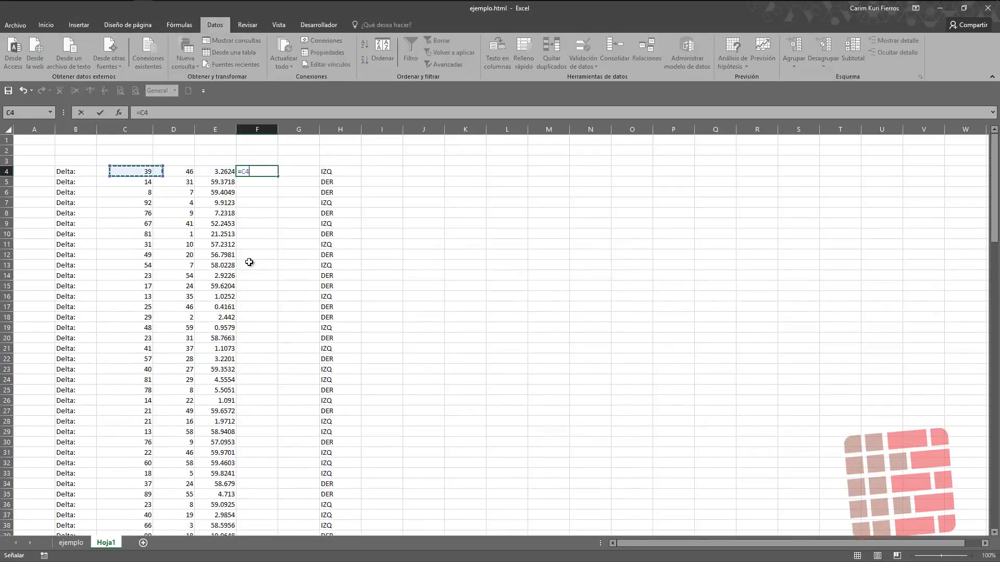
pyautogui.write('+(')
pyautogui.press('Left')
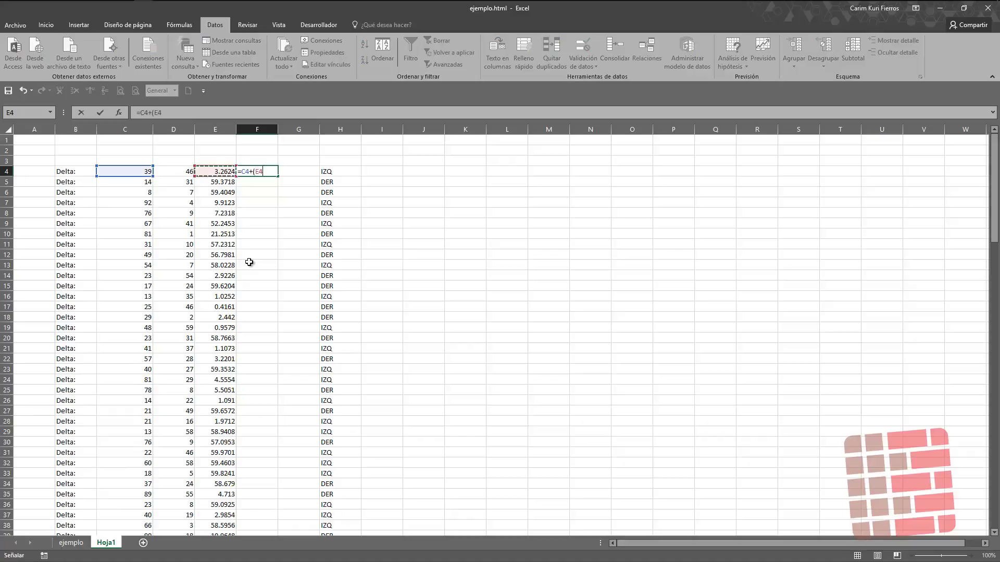
pyautogui.press('Left')
pyautogui.write('/60')
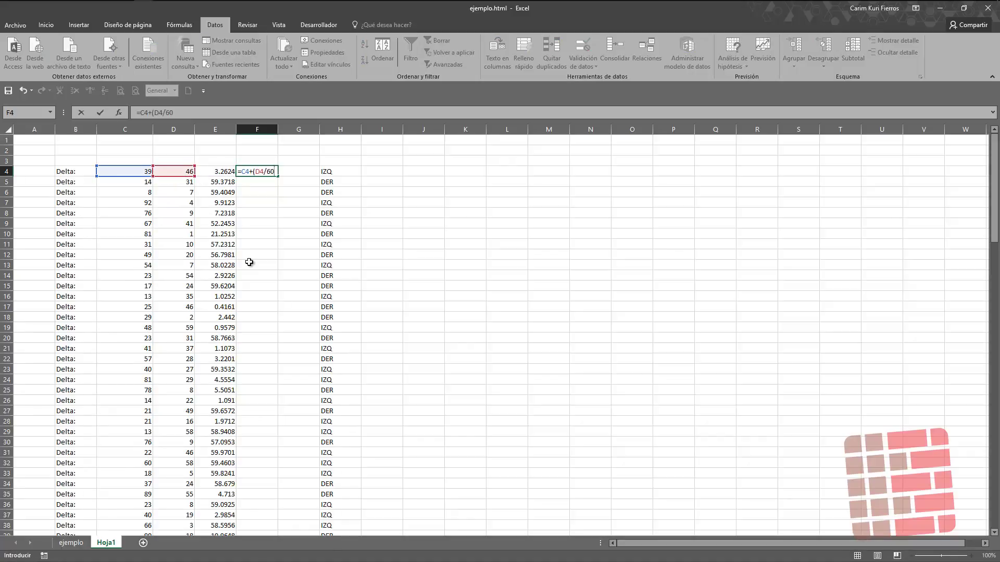
pyautogui.press('Left')
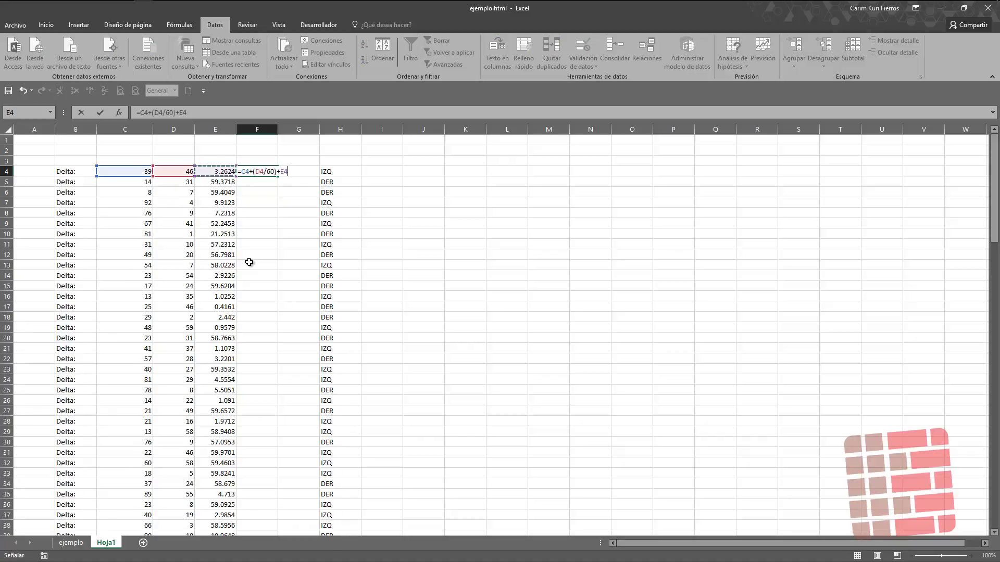
pyautogui.press('BackSpace')
pyautogui.press('BackSpace')
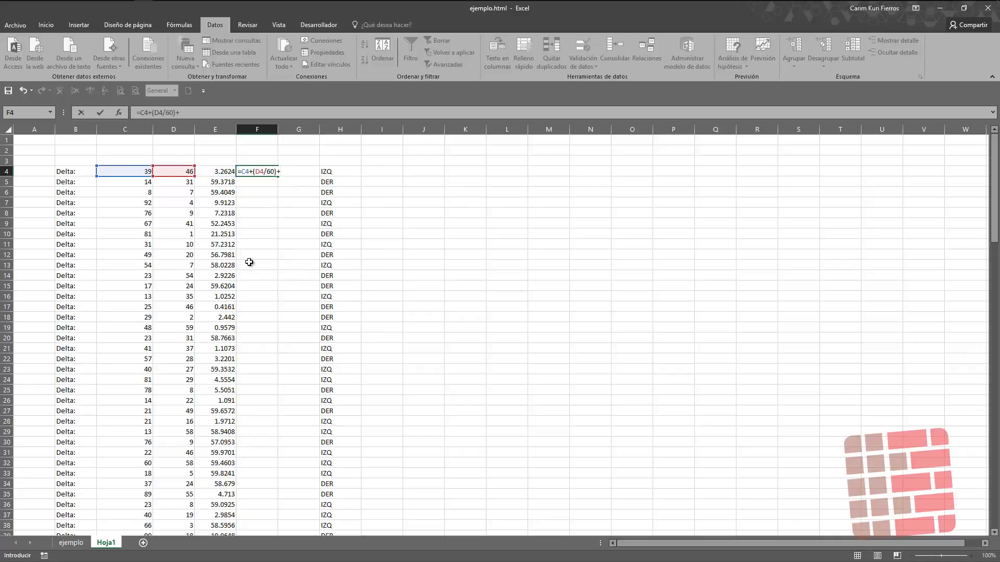
pyautogui.write('(')
pyautogui.press('Left')
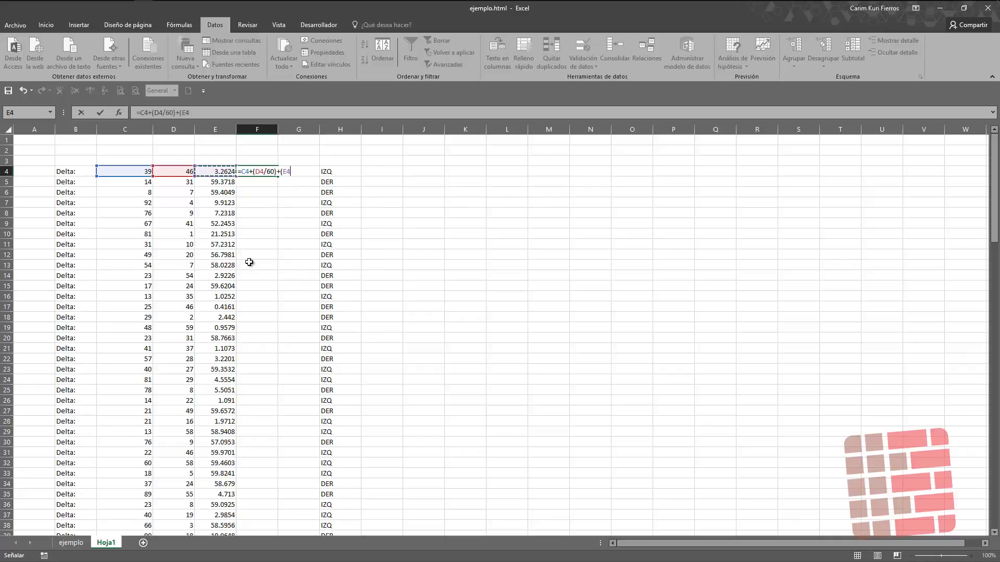
pyautogui.write('73')
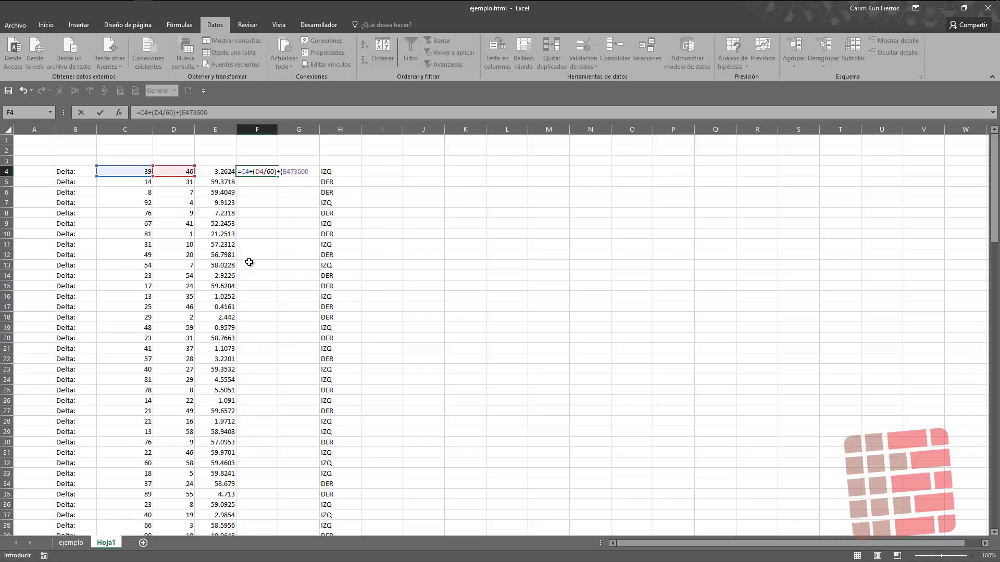
pyautogui.press('BackSpace')
pyautogui.press('BackSpace')
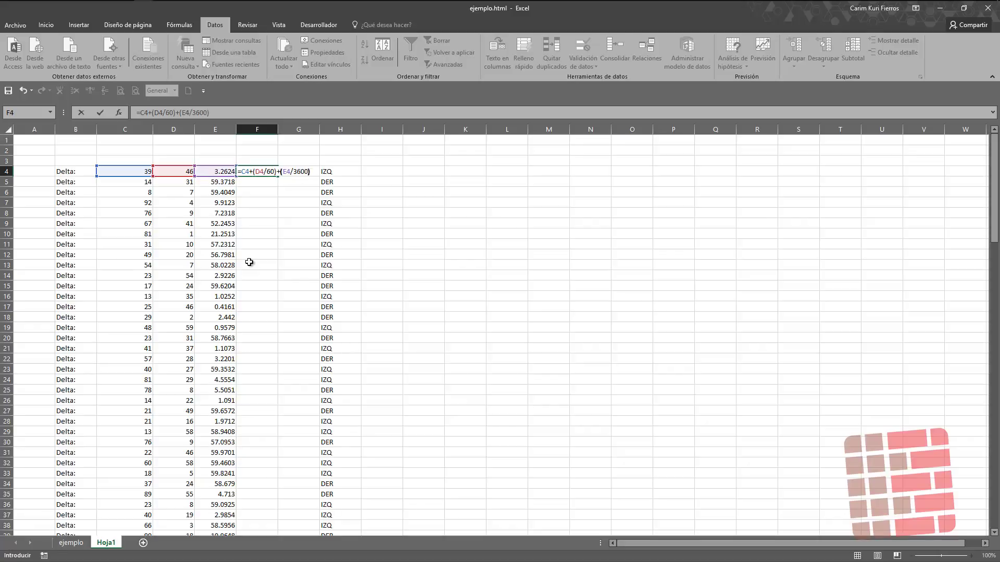
# - Wrap the F4 formula in REDONDEAR to round it to four decimals
pyautogui.click(139, 113)
pyautogui.write('REDONDEAR')
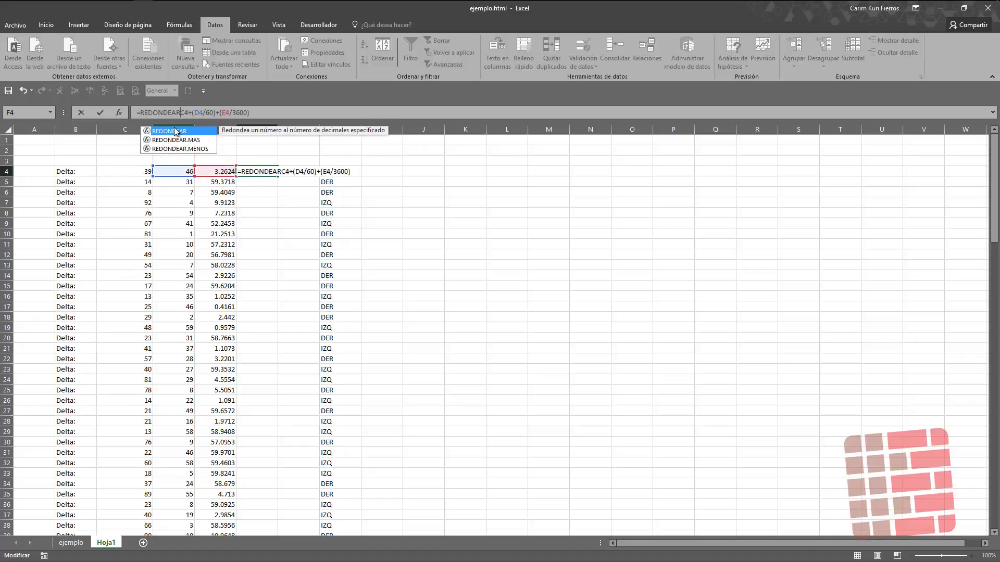
pyautogui.write('(')
pyautogui.write(',4')
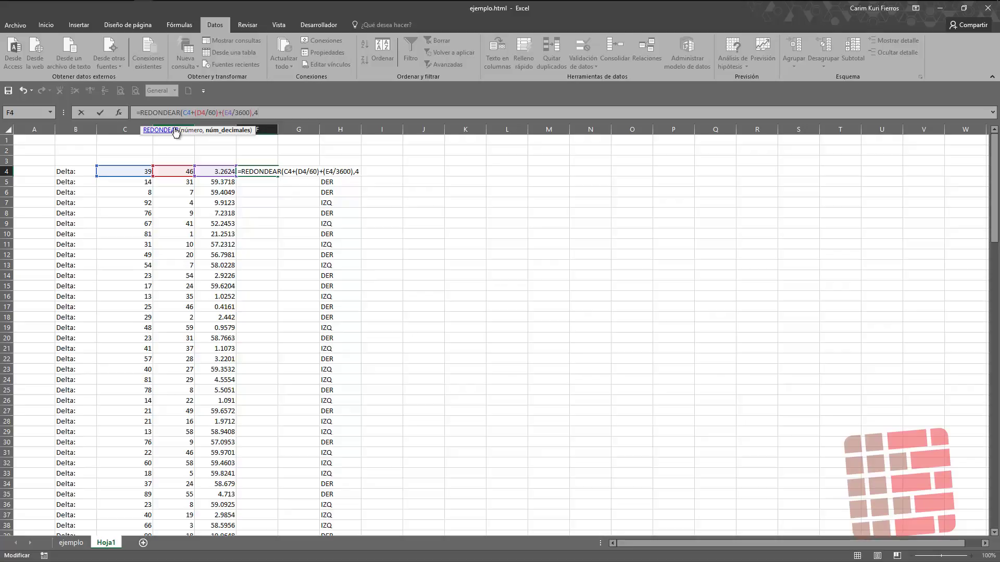
pyautogui.press('Return')
# - Fill the decimal-degree formula down column F through row 137
pyautogui.press('Up')
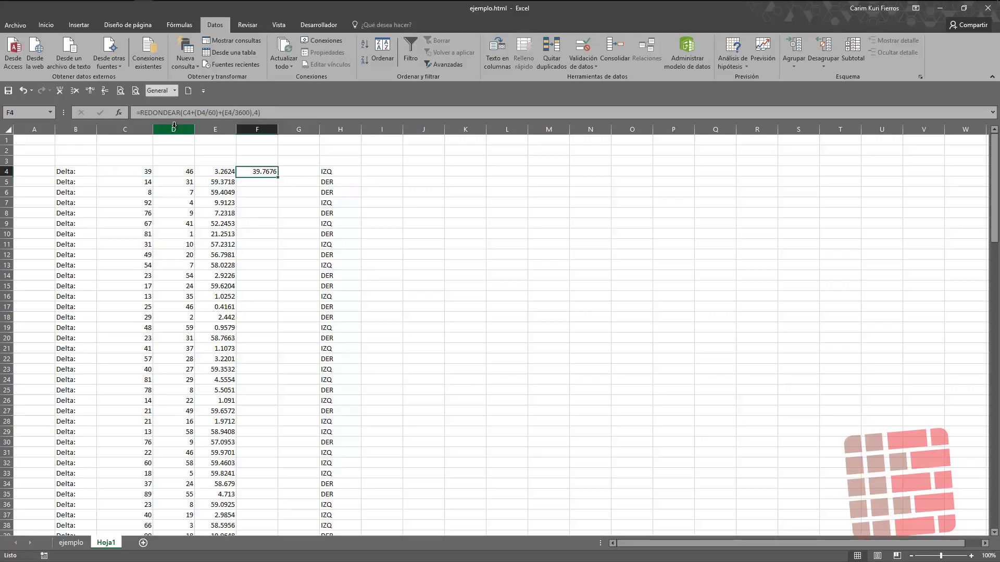
pyautogui.hotkey('ctrl', 'c')
pyautogui.hotkey('shift', 'Left')
pyautogui.hotkey('ctrl', 'shift', 'Down')
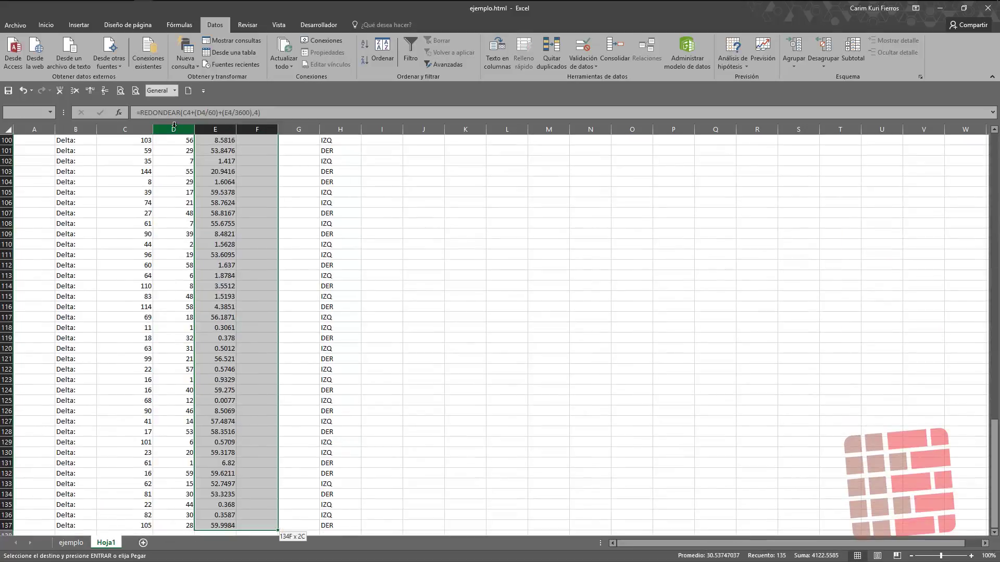
pyautogui.hotkey('shift', 'Right')
pyautogui.press('Return')
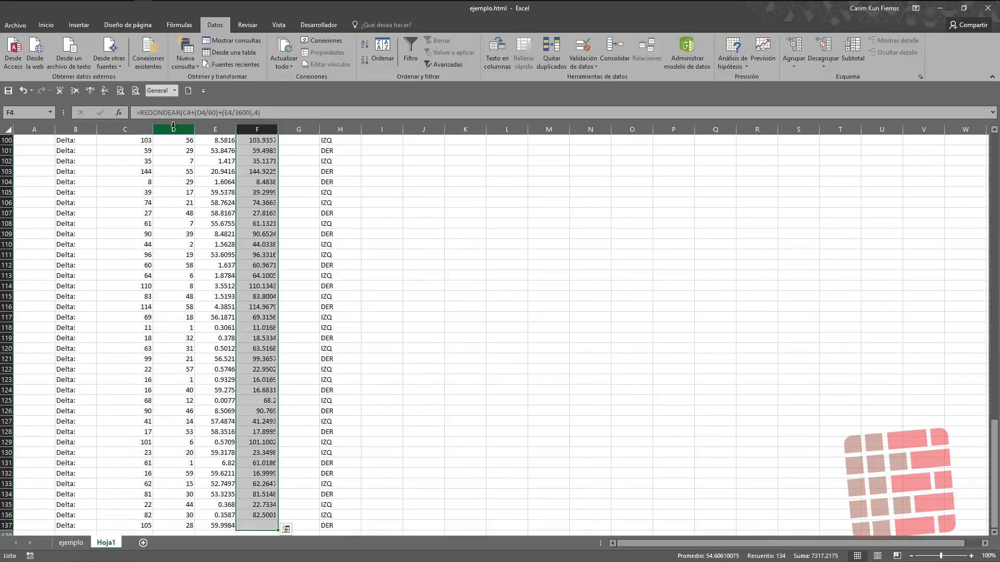
# - Copy the rounded deflection results in F4 through F137
pyautogui.scroll(6, 197, 285)
pyautogui.scroll(15, 197, 285)
pyautogui.scroll(12, 197, 285)
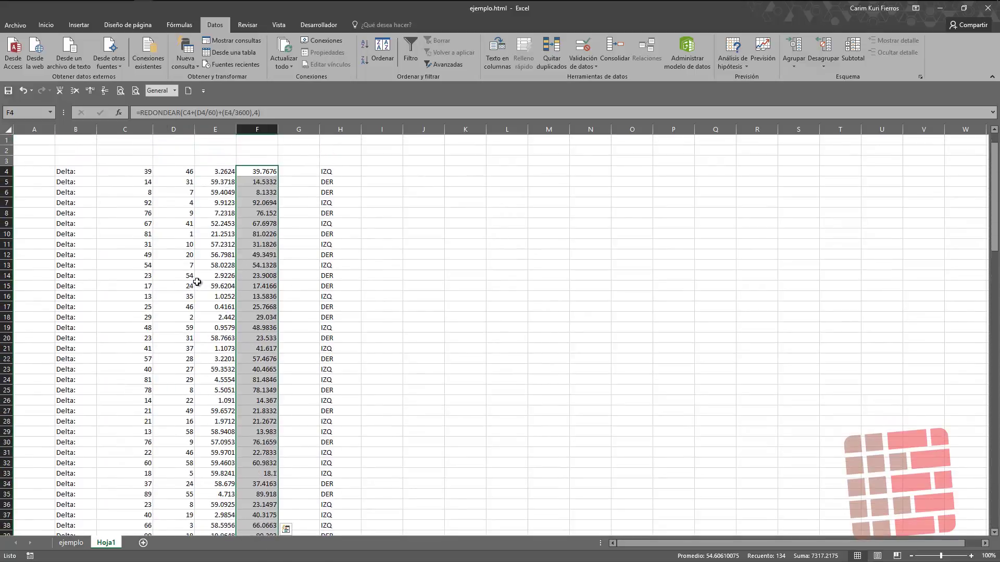
pyautogui.click(128, 167)
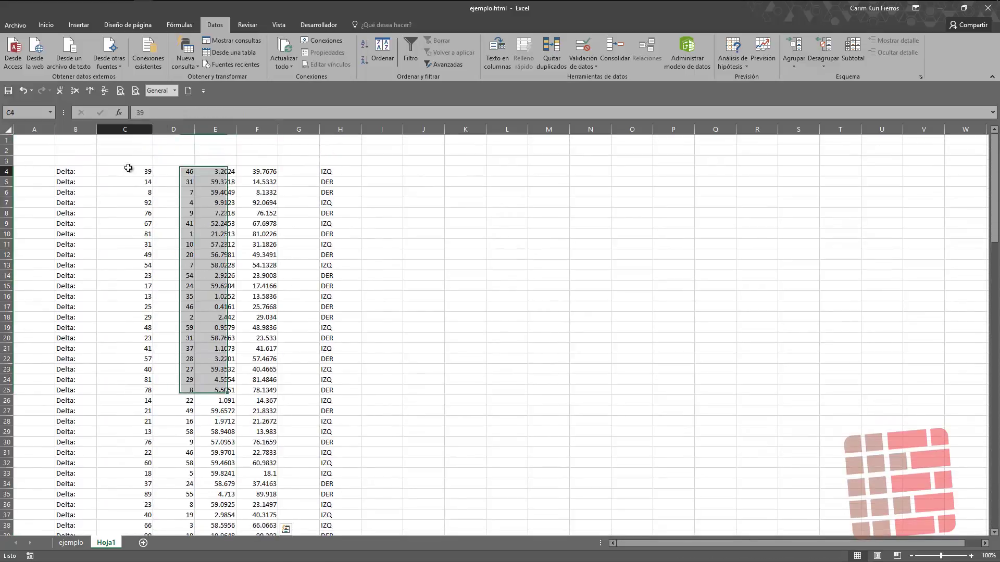
pyautogui.click(245, 171)
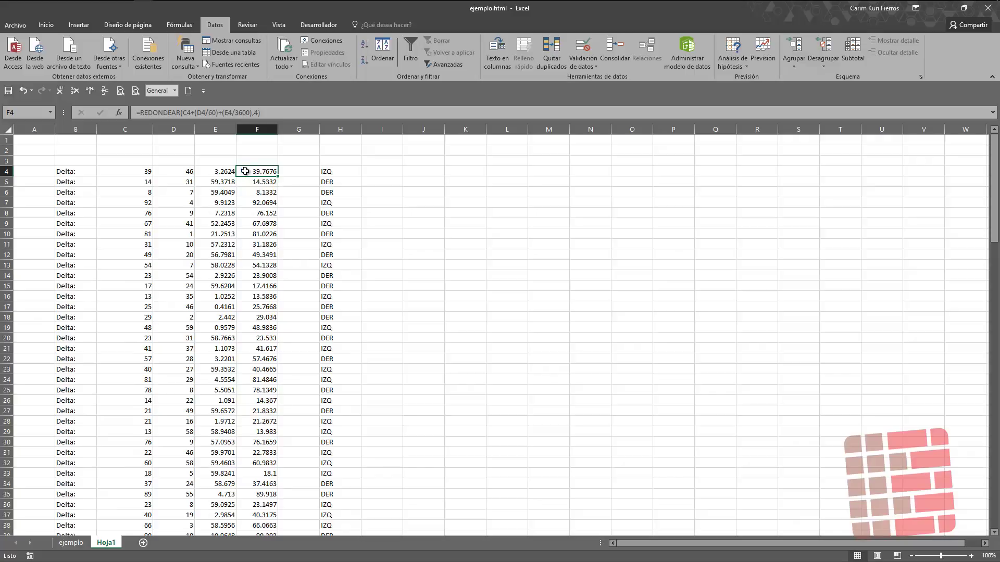
pyautogui.hotkey('ctrl', 'c')
pyautogui.hotkey('ctrl', 'shift', 'Down')
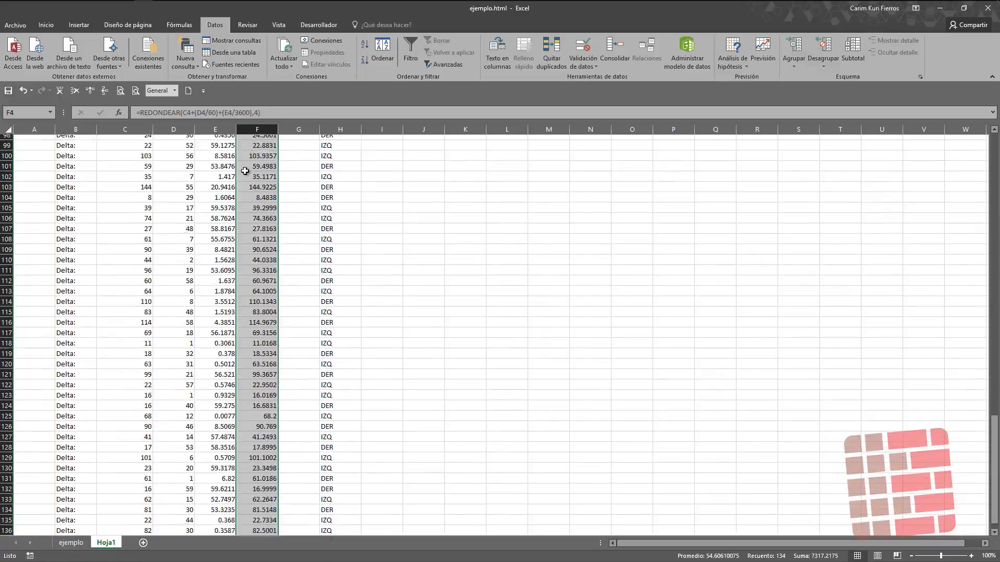
# - Paste the column F deflections back over themselves as plain values
pyautogui.hotkey('ctrl', 'v')
pyautogui.hotkey('ctrl', 'alt', 'v')
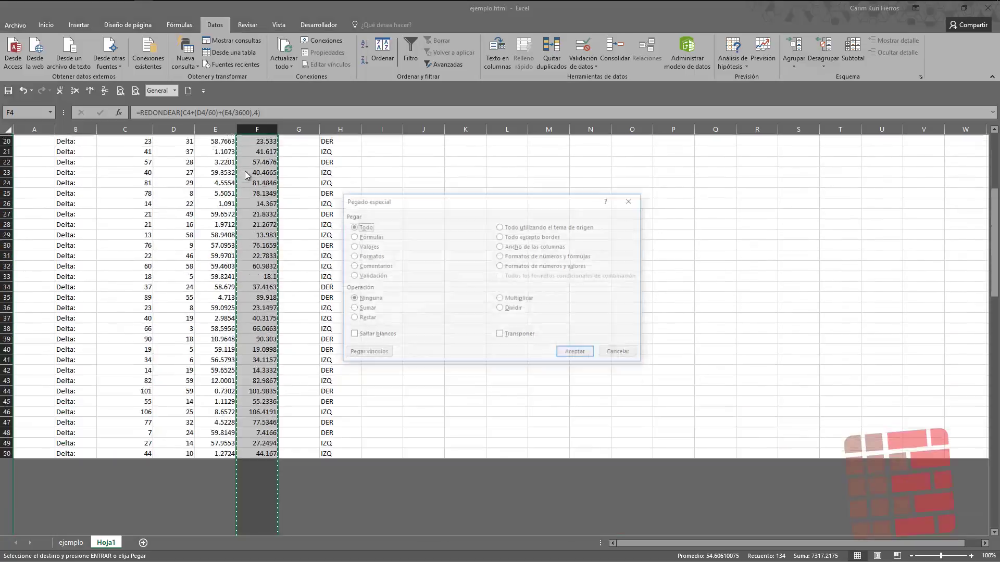
pyautogui.press('v')
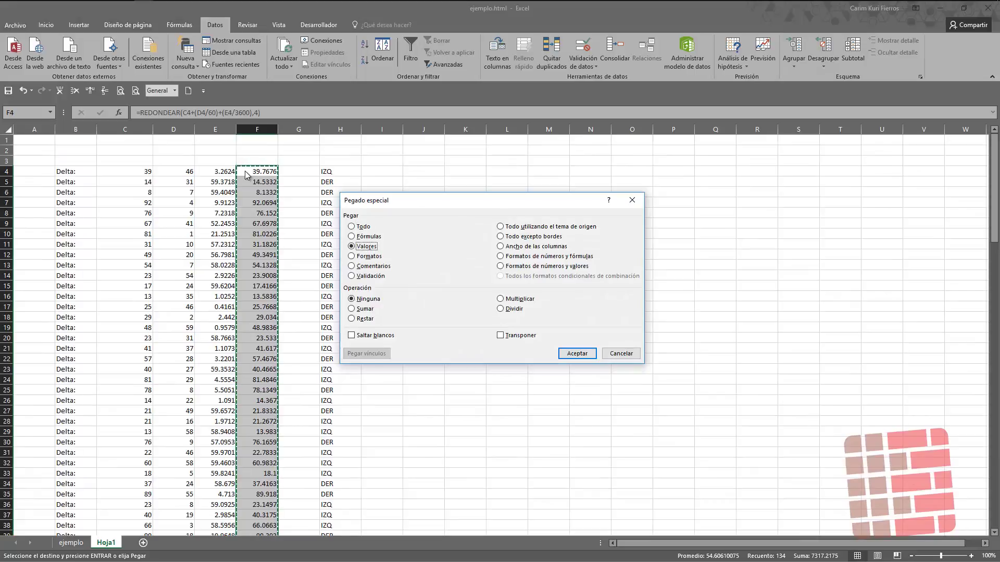
pyautogui.press('Return')
# - Clear the degrees, minutes and seconds data in columns B to E
pyautogui.press('Right')
pyautogui.press('Left')
pyautogui.press('Left')
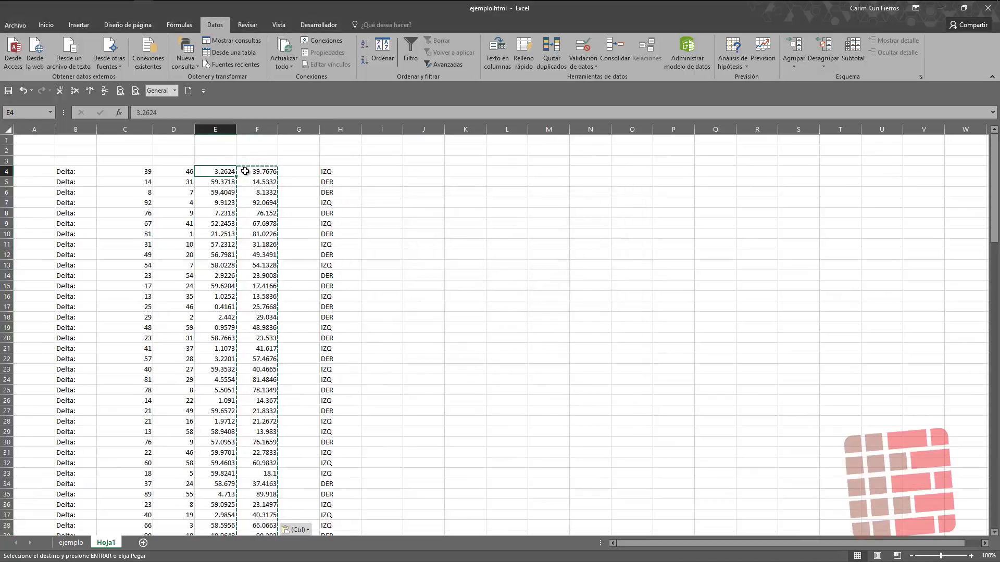
pyautogui.hotkey('shift', 'Left')
pyautogui.hotkey('shift', 'Left')
pyautogui.hotkey('shift', 'Left')
pyautogui.hotkey('ctrl', 'shift', 'Down')
pyautogui.press('Delete')
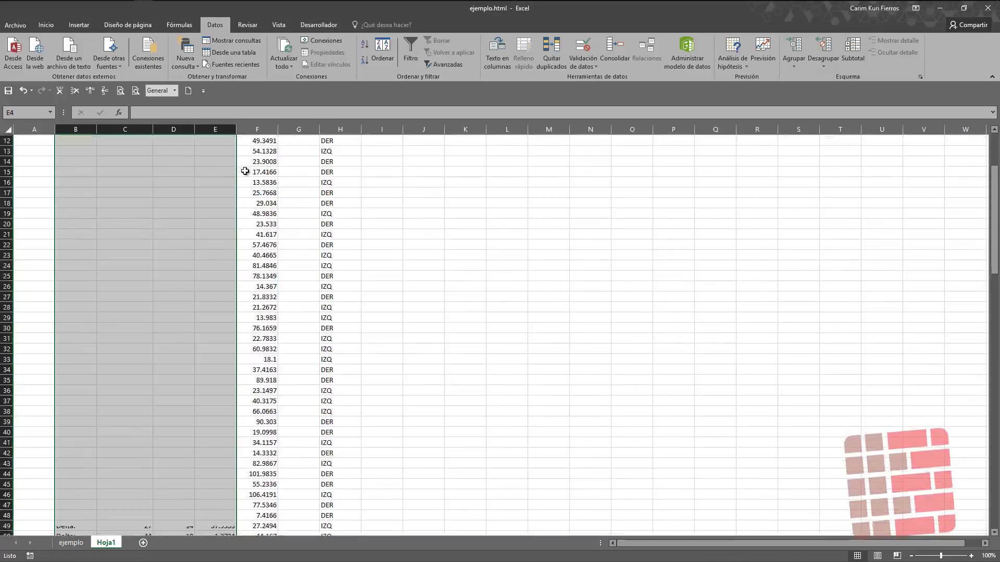
# - Add the header DEFLEXION in F1 and SENTIDO in H1
pyautogui.press('Right')
pyautogui.press('Right')
pyautogui.press('Right')
pyautogui.press('Up')
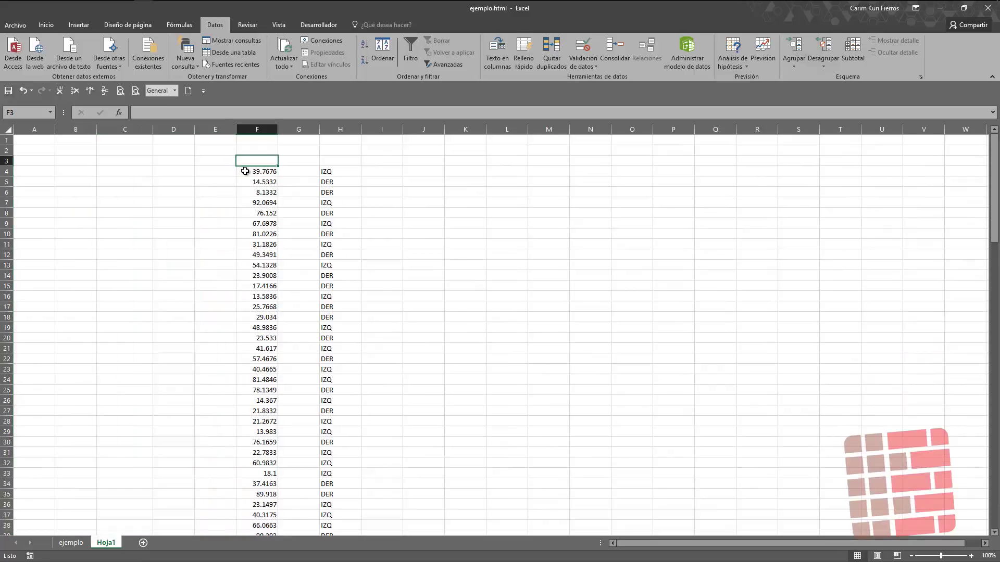
pyautogui.press('Up')
pyautogui.press('Up')
pyautogui.write('E')
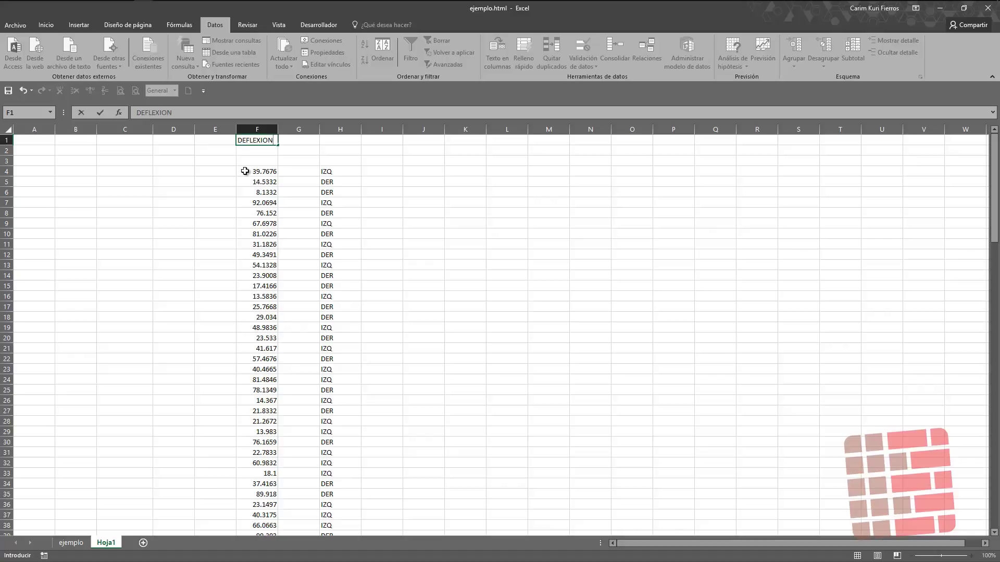
pyautogui.press('Right')
pyautogui.press('Right')
pyautogui.write('S')
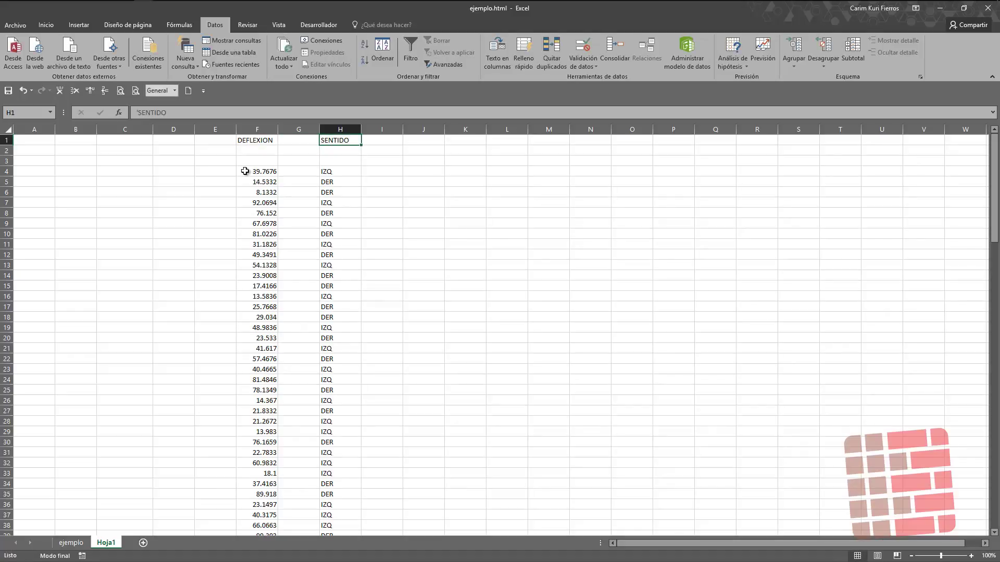
# - Move the SENTIDO column from H into column G beside DEFLEXION
pyautogui.hotkey('ctrl', 'shift', 'Down')
pyautogui.hotkey('ctrl', 'shift', 'Down')
pyautogui.hotkey('ctrl', 'x')
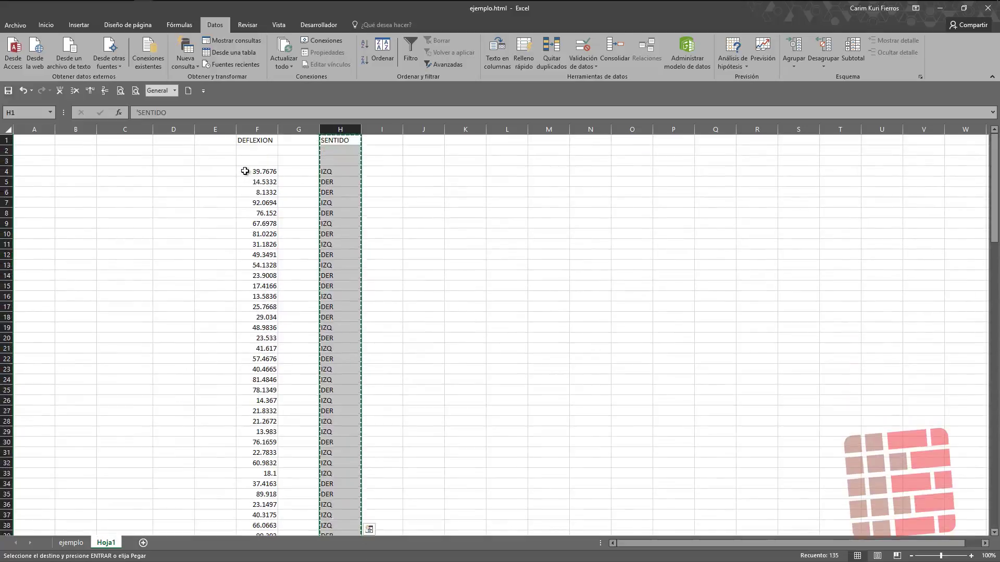
pyautogui.press('Left')
pyautogui.hotkey('ctrl', 'v')
pyautogui.press('Left')
pyautogui.press('Left')
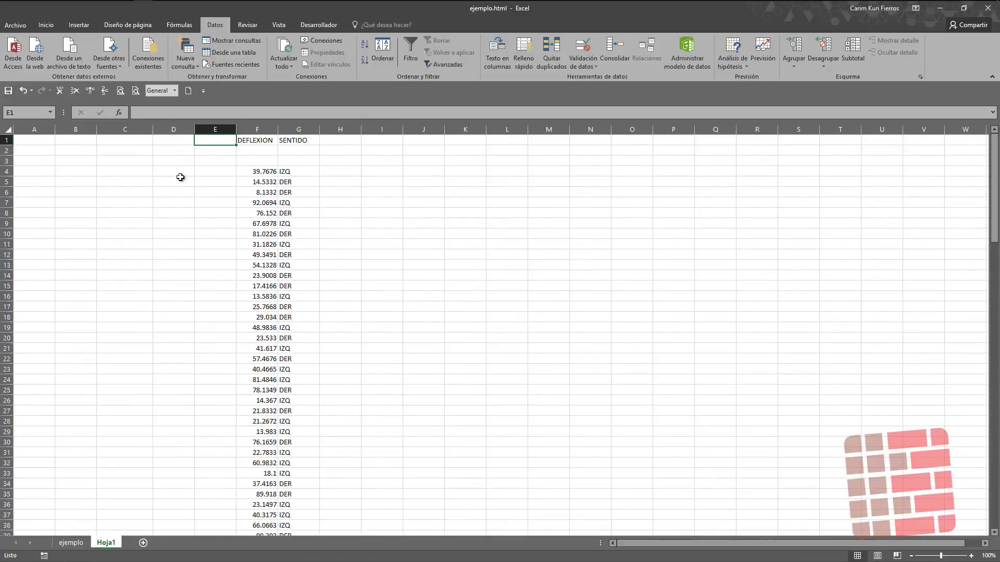
# - On the ejemplo sheet, filter Datos de Tangente to show only the Radio: rows
pyautogui.click(71, 543)
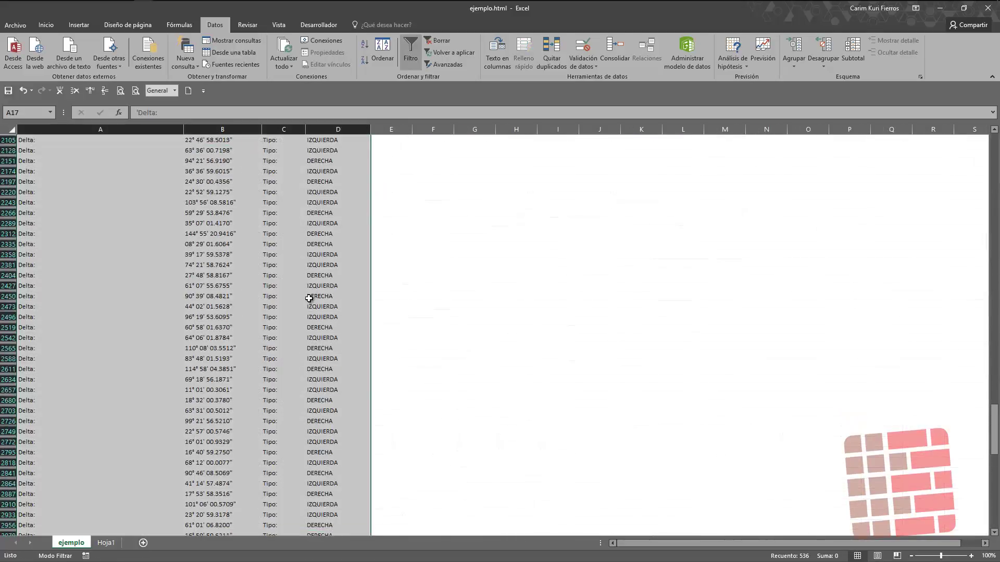
pyautogui.moveTo(993, 400); pyautogui.dragTo(994, 116)
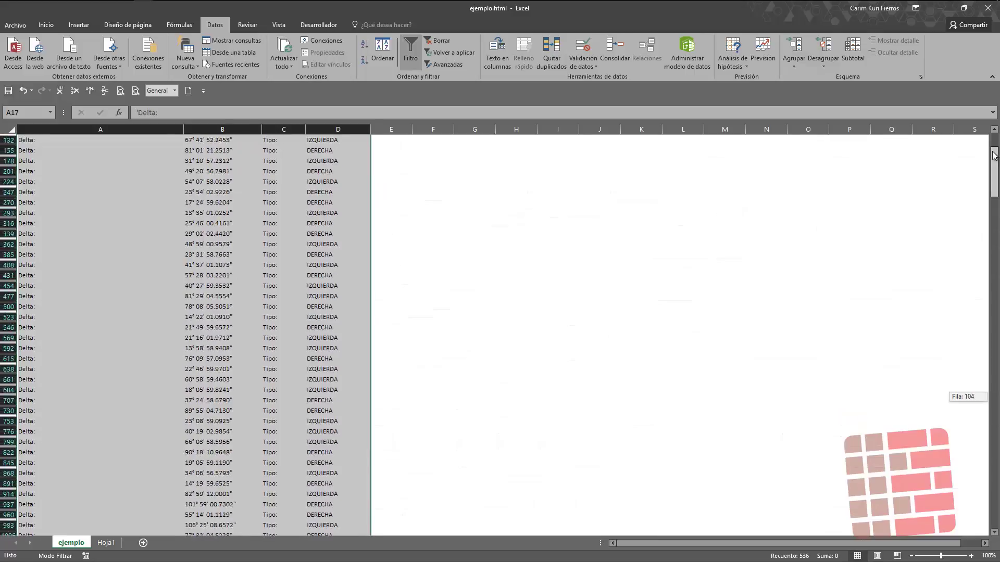
pyautogui.click(362, 140)
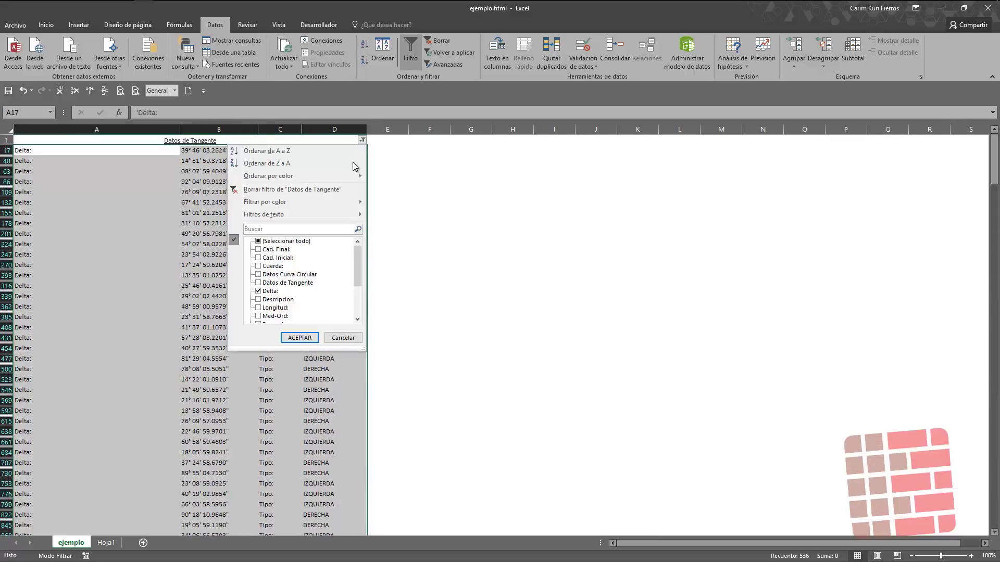
pyautogui.click(271, 291)
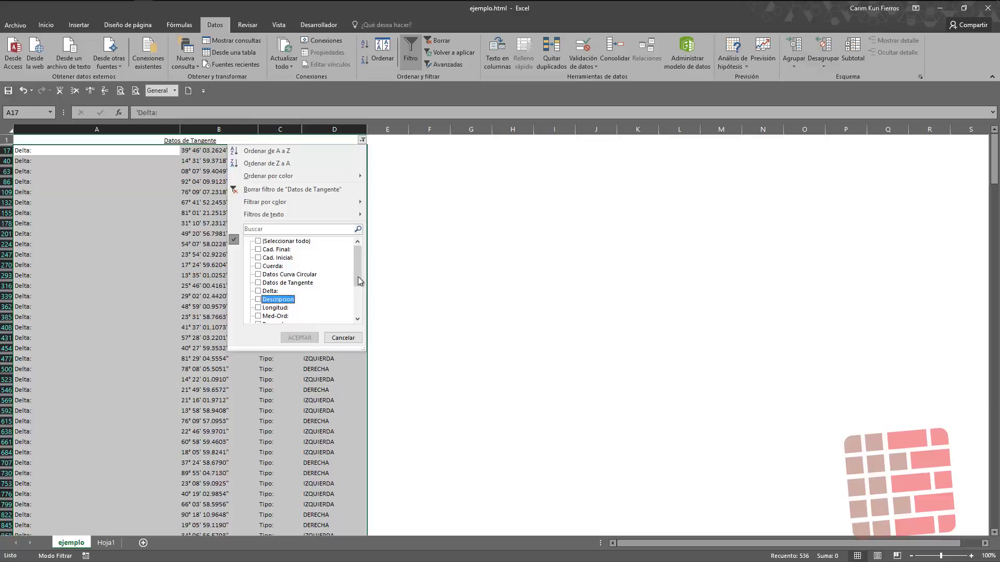
pyautogui.moveTo(360, 275); pyautogui.dragTo(357, 314)
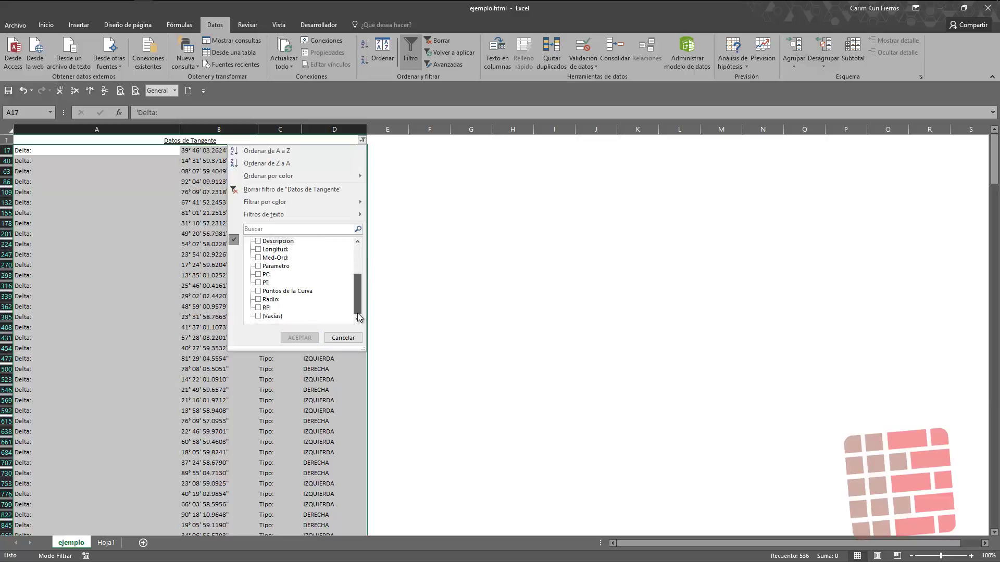
pyautogui.click(270, 299)
pyautogui.click(300, 337)
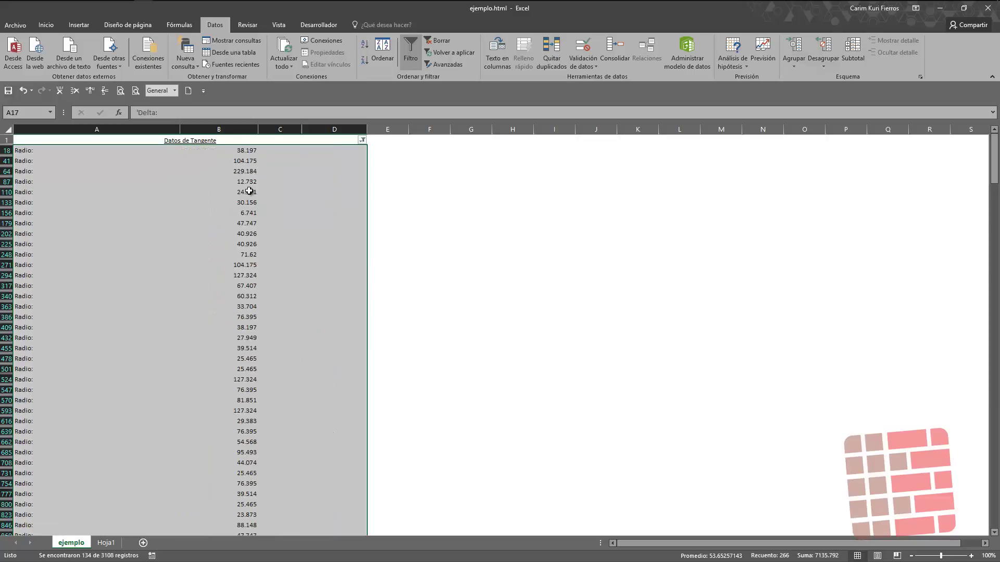
# - Copy the filtered Radio rows from A18 to the end and return to Hoja1
pyautogui.click(71, 147)
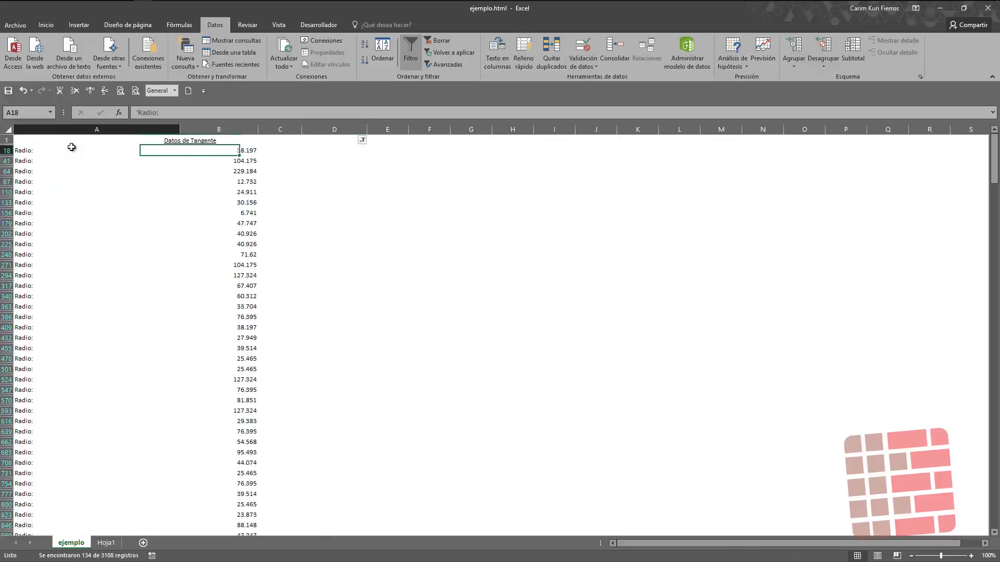
pyautogui.hotkey('ctrl', 'shift', 'Right')
pyautogui.hotkey('ctrl', 'shift', 'End')
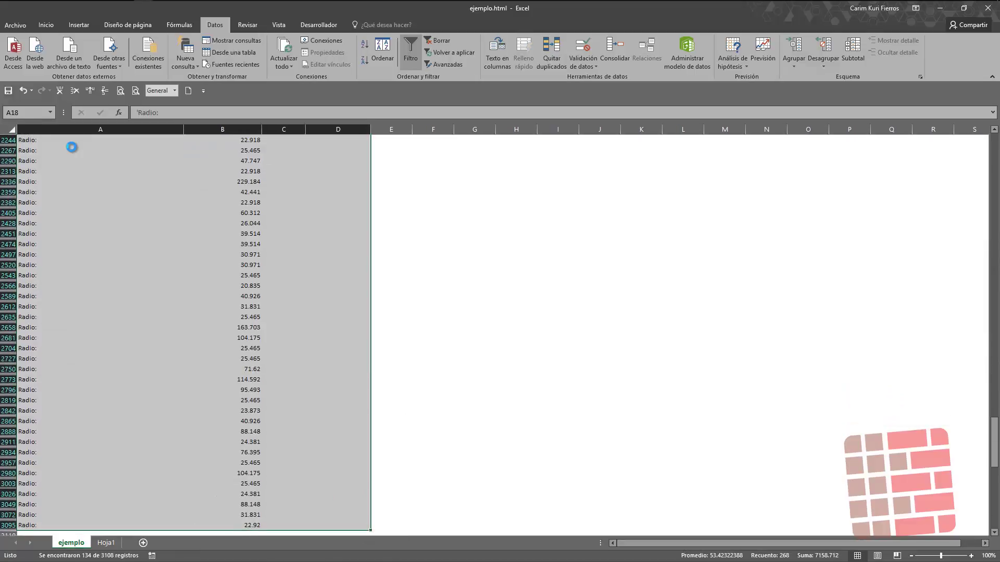
pyautogui.hotkey('ctrl', 'c')
pyautogui.hotkey('ctrl', 'n')
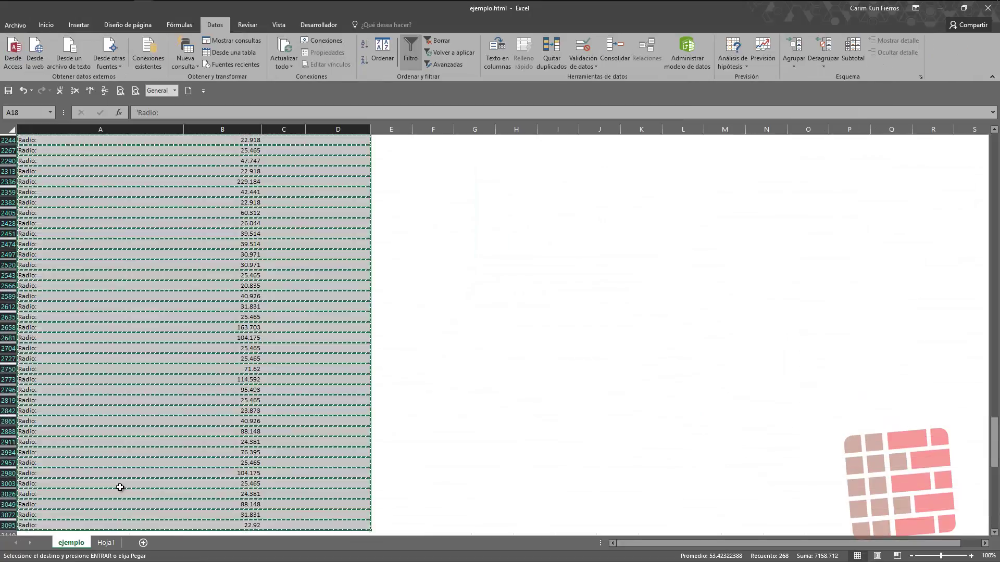
pyautogui.hotkey('alt', 'Tab')
pyautogui.click(107, 542)
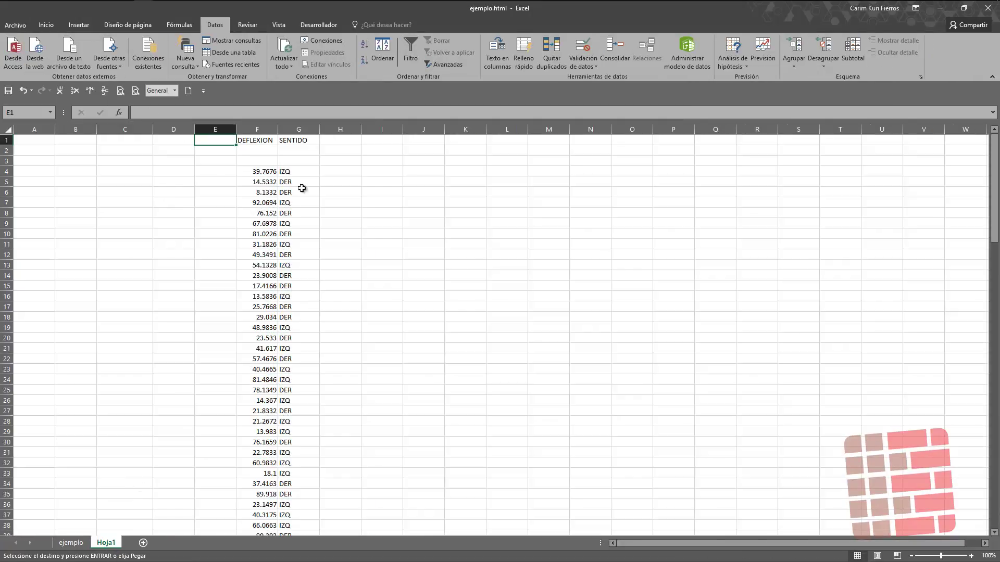
# - Paste the copied Radio rows into Hoja1 starting at A4
pyautogui.click(404, 172)
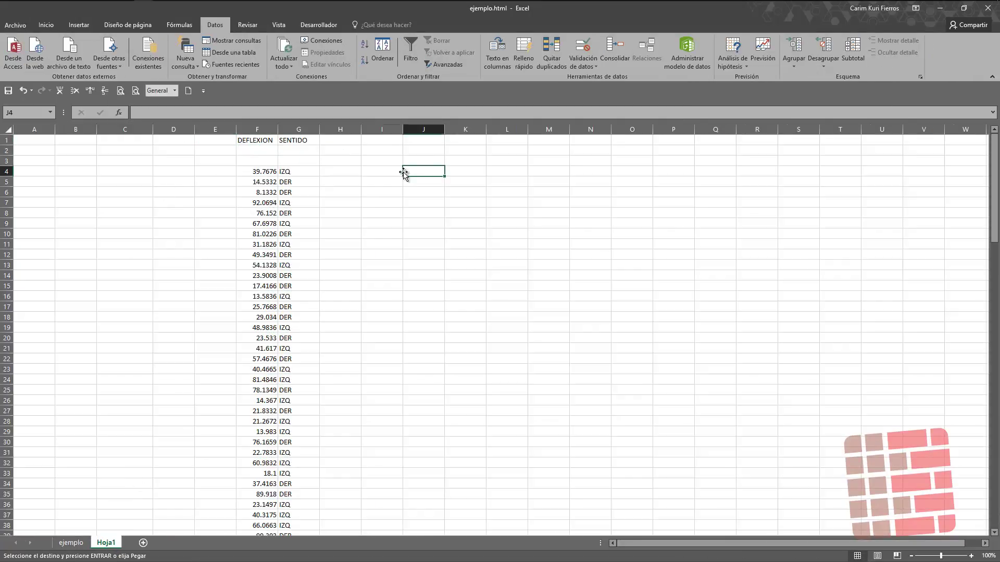
pyautogui.press('Left')
pyautogui.press('Left')
pyautogui.press('Left')
pyautogui.press('Left')
pyautogui.press('Left')
pyautogui.press('Left')
pyautogui.press('Left')
pyautogui.press('Left')
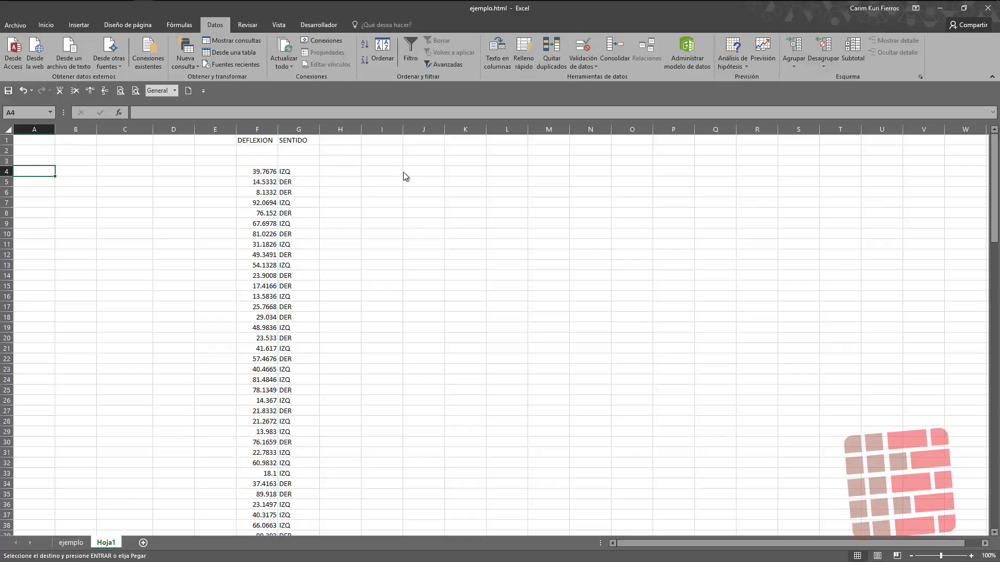
pyautogui.hotkey('ctrl', 'alt', 'v')
pyautogui.press('Return')
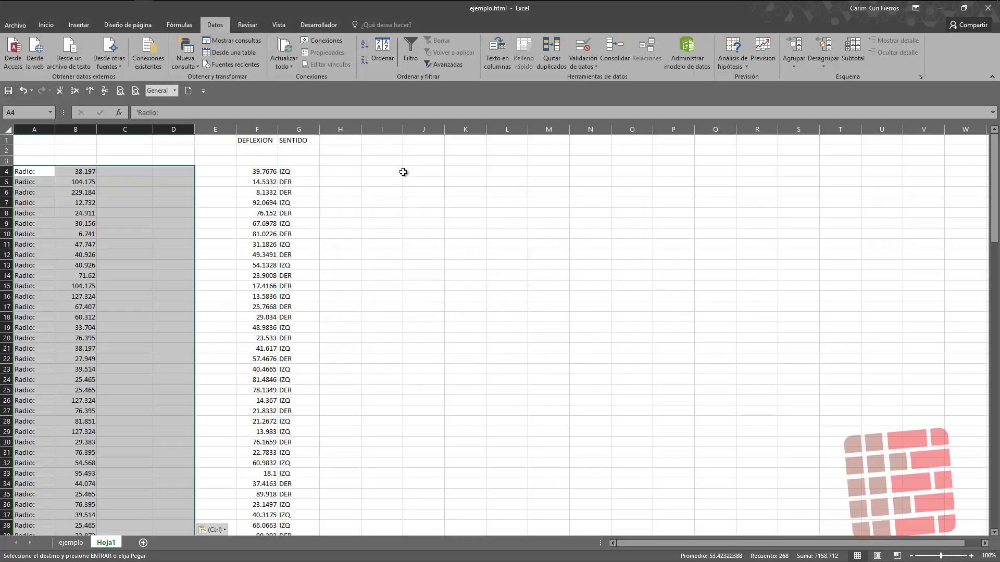
# - Enter =REDONDEAR(1145.92/B4,2) in C4 and copy it
pyautogui.press('Right')
pyautogui.press('Right')
pyautogui.write('+')
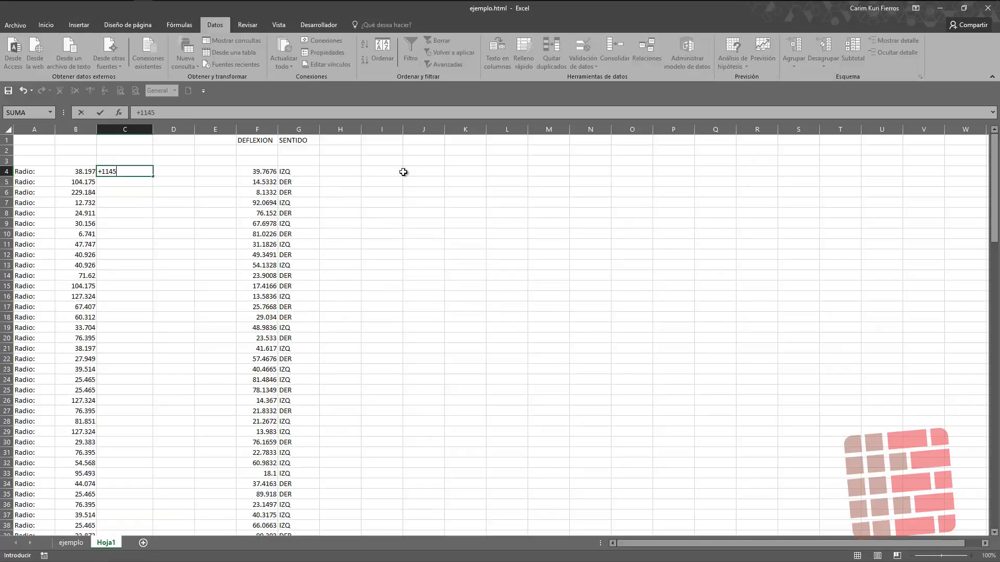
pyautogui.press('Left')
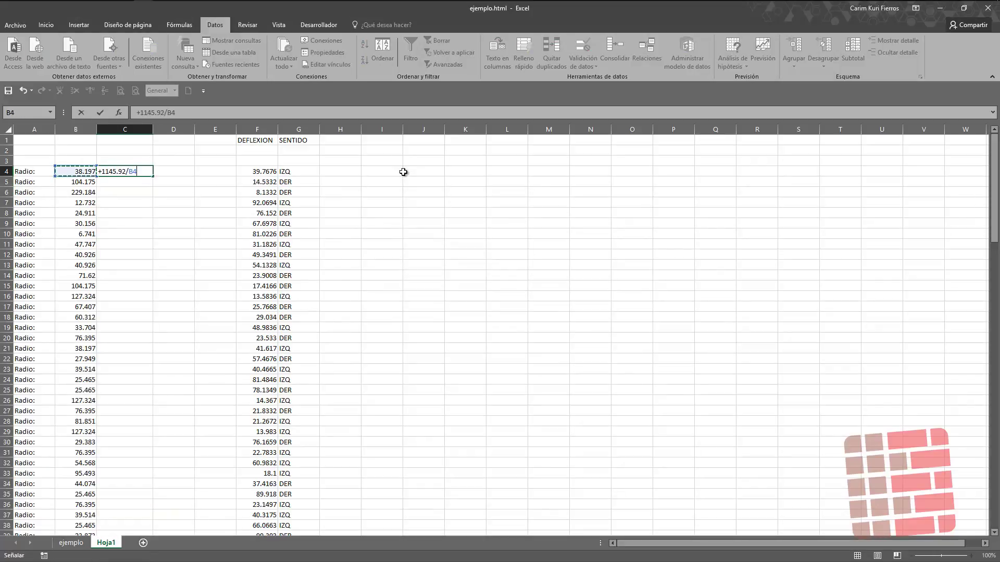
pyautogui.hotkey('ctrl', 'Return')
pyautogui.click(140, 112)
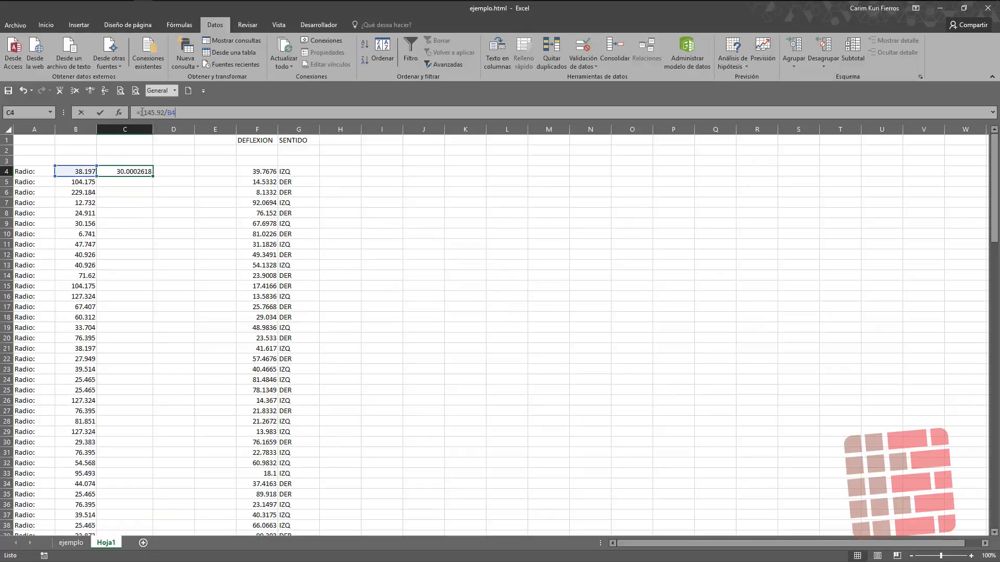
pyautogui.write('REDONDEAR')
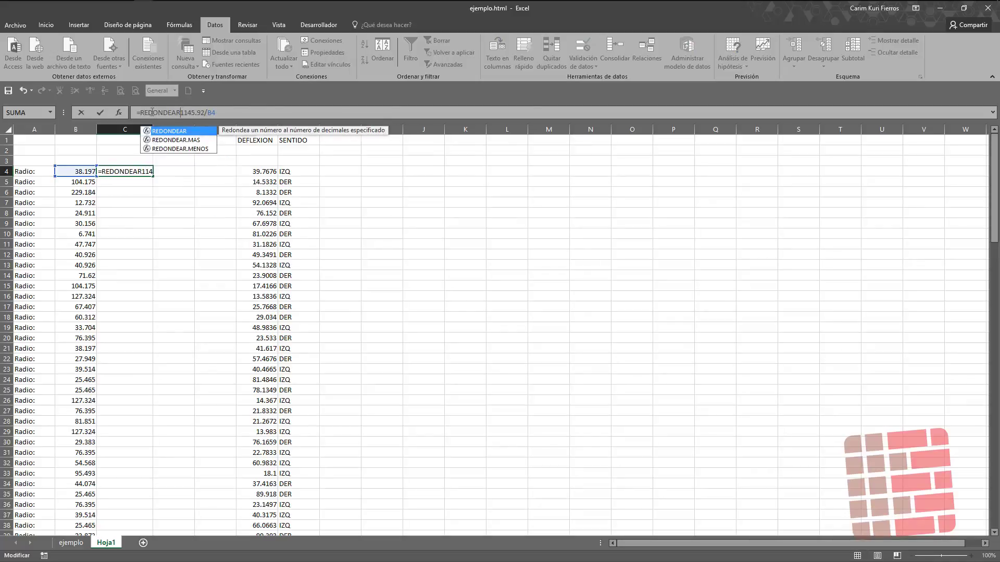
pyautogui.write('(')
pyautogui.press('End')
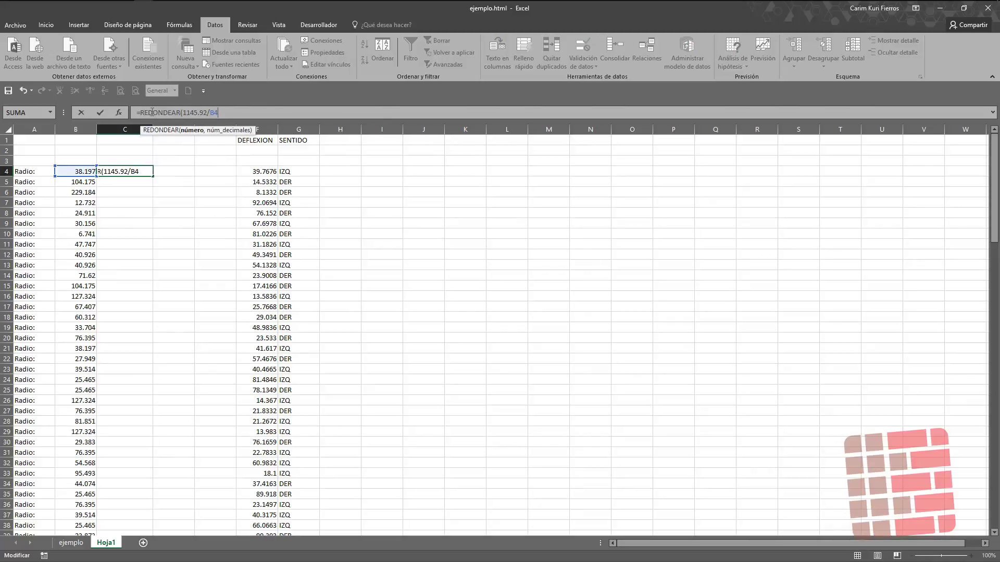
pyautogui.write(',2')
pyautogui.hotkey('ctrl', 'Return')
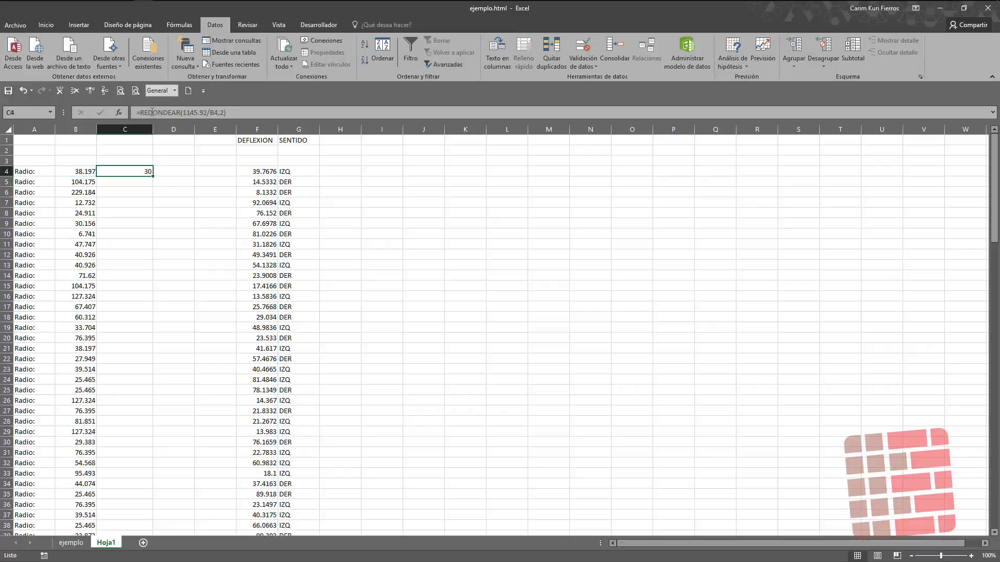
pyautogui.hotkey('ctrl', 'c')
pyautogui.hotkey('shift', 'Left')
# - Fill the curvature formula down to row 137 and paste the results as values into column E
pyautogui.hotkey('ctrl', 'shift', 'Down')
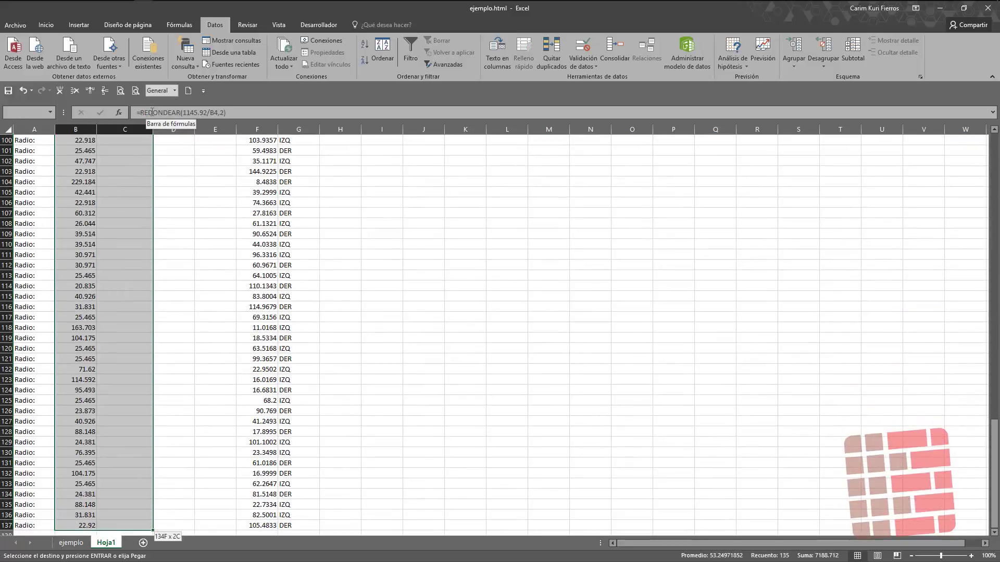
pyautogui.hotkey('shift', 'Right')
pyautogui.press('Return')
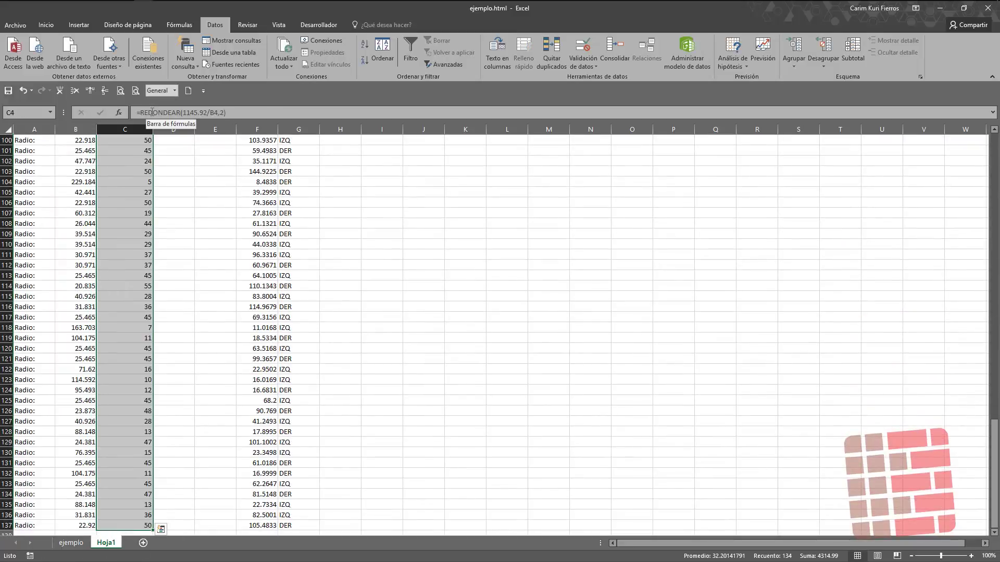
pyautogui.hotkey('ctrl', 'c')
pyautogui.press('Right')
pyautogui.press('Right')
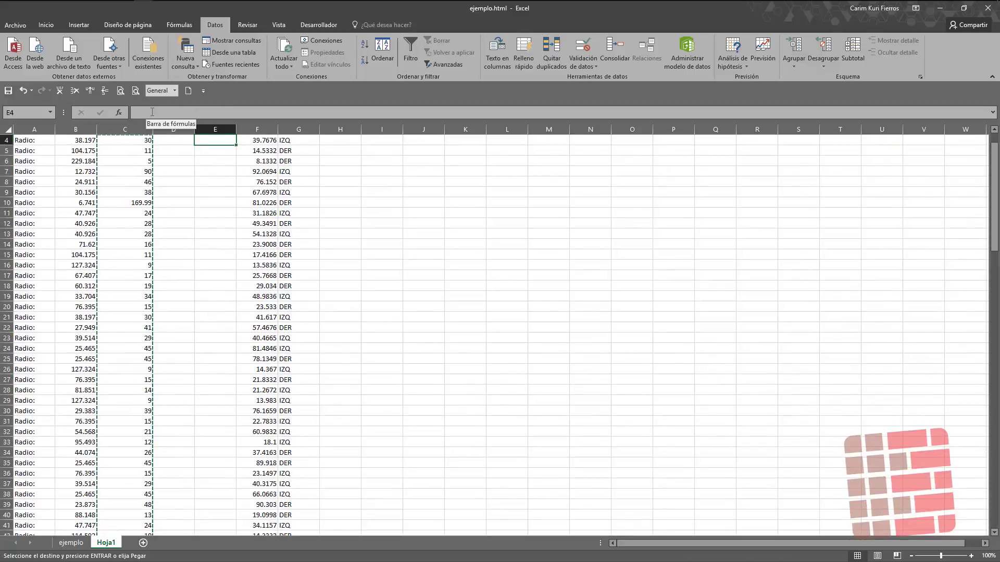
pyautogui.hotkey('ctrl', 'alt', 'v')
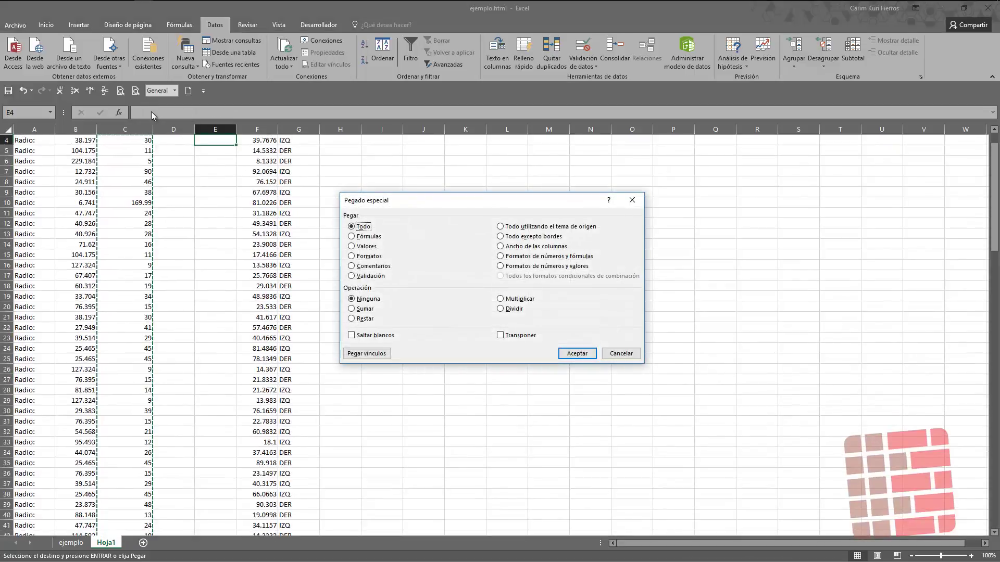
pyautogui.press('v')
pyautogui.press('Return')
# - Delete the contents of columns A to C
pyautogui.press('Left')
pyautogui.press('Left')
pyautogui.hotkey('shift', 'Down')
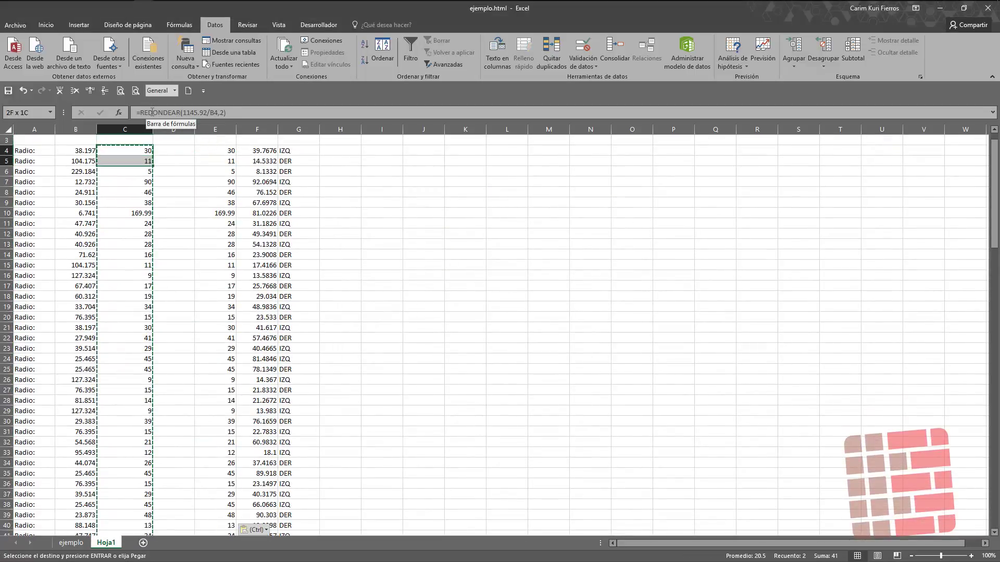
pyautogui.hotkey('shift', 'Left')
pyautogui.hotkey('shift', 'Left')
pyautogui.hotkey('ctrl', 'shift', 'Down')
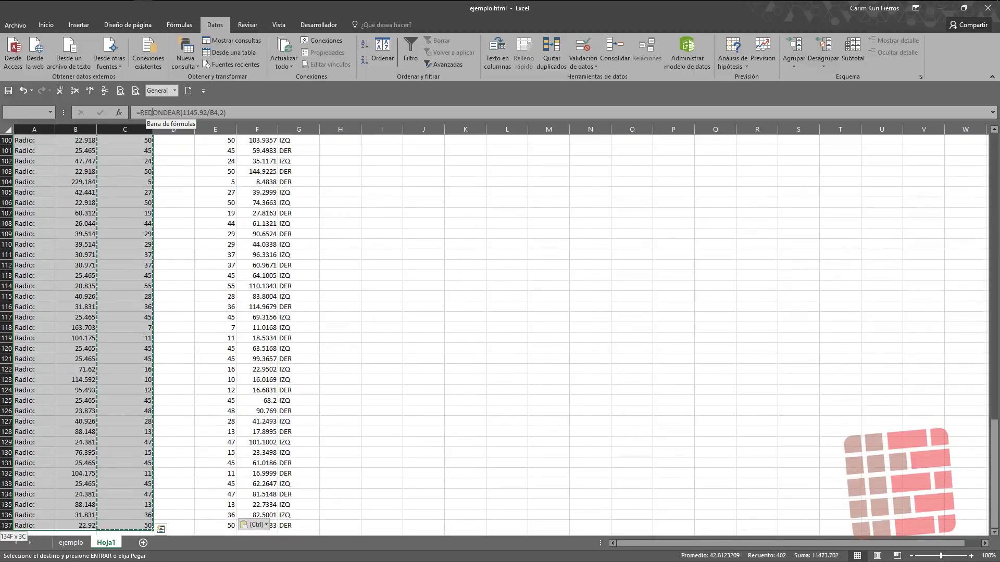
pyautogui.press('Delete')
# - Title column E GRADO DE CURVATURA and widen it to fit
pyautogui.press('Right')
pyautogui.press('Right')
pyautogui.press('Up')
pyautogui.press('Up')
pyautogui.press('Up')
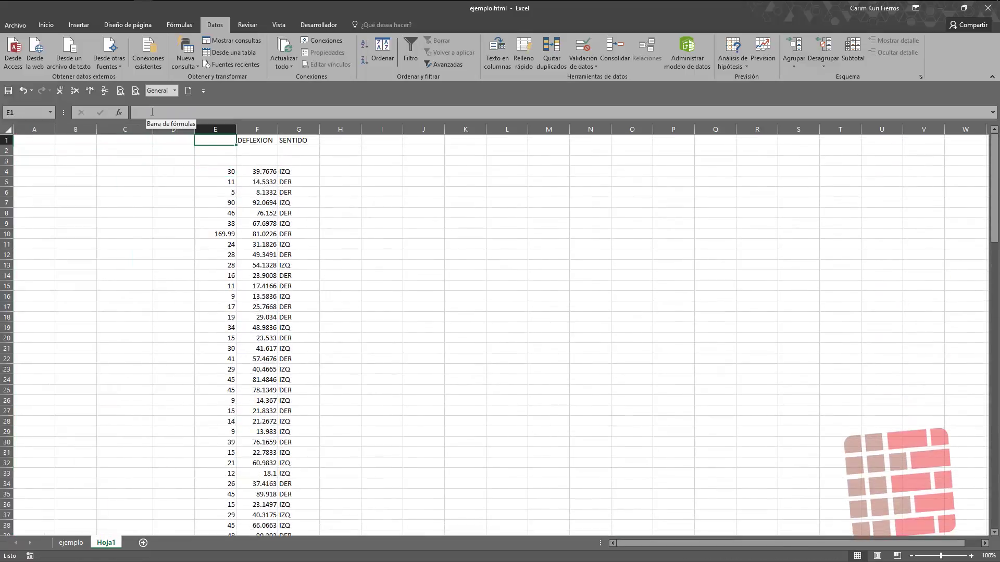
pyautogui.write('GRADO')
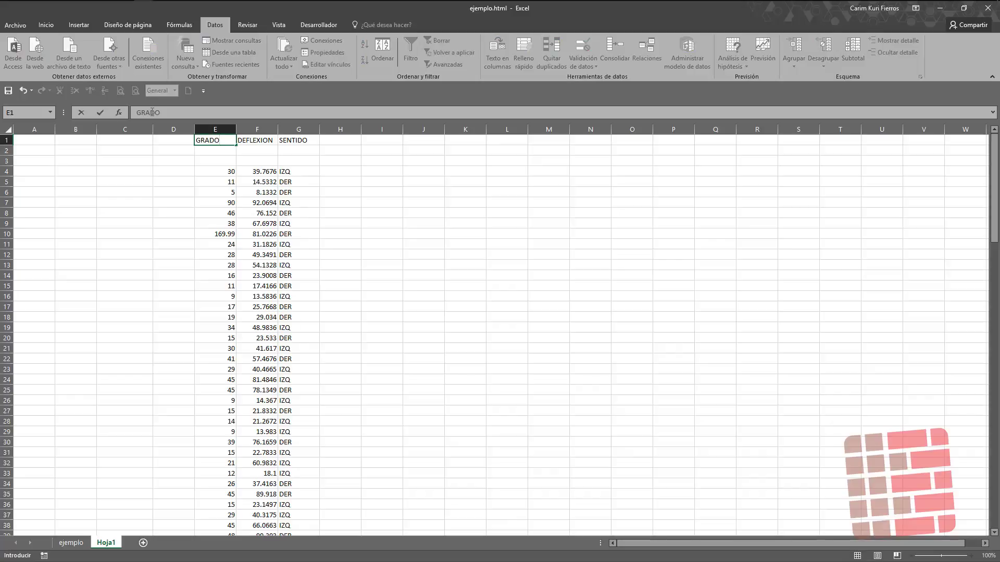
pyautogui.write('U')
pyautogui.write('URA')
pyautogui.press('Return')
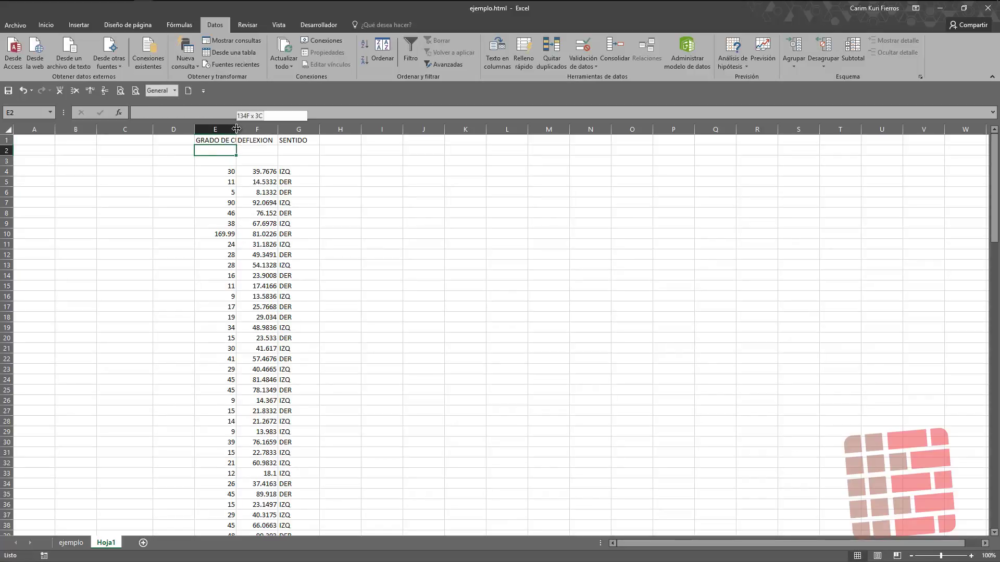
pyautogui.moveTo(236, 129); pyautogui.dragTo(273, 129)
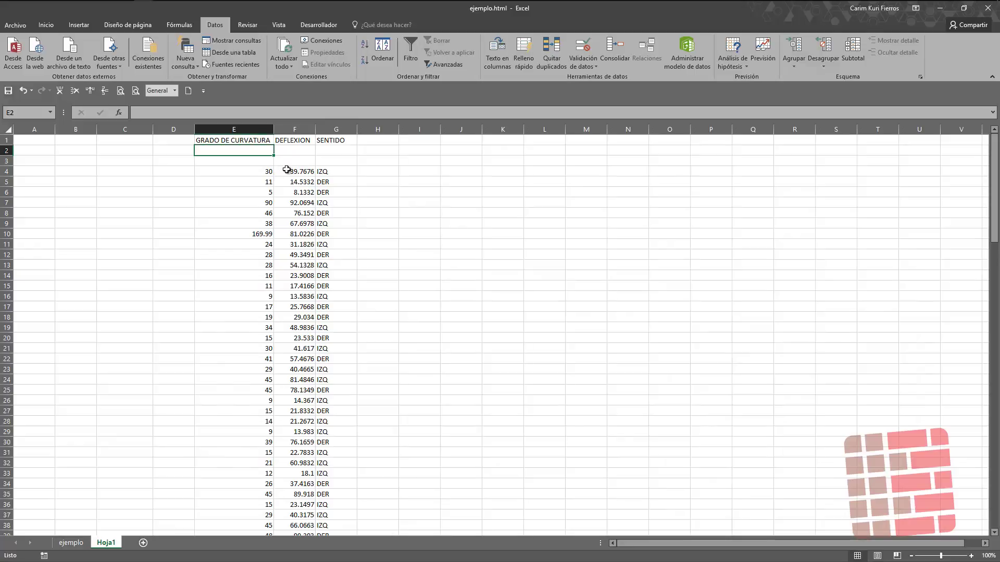
pyautogui.click(373, 141)
pyautogui.hotkey('shift', 'Right')
pyautogui.hotkey('shift', 'Right')
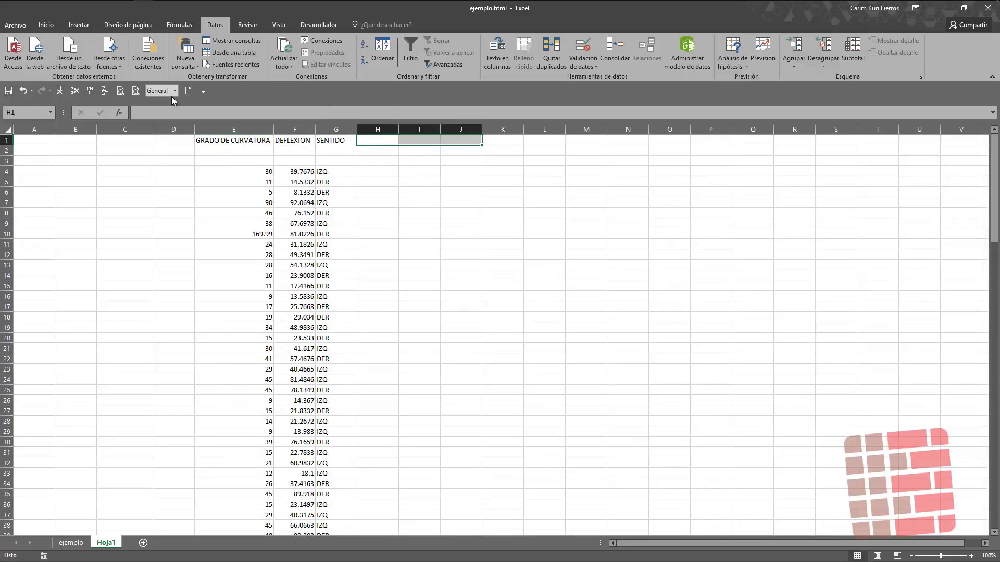
# - Merge H1:J1 under a PTC header with ESTACION, X and Y subheadings in row 2
pyautogui.click(52, 26)
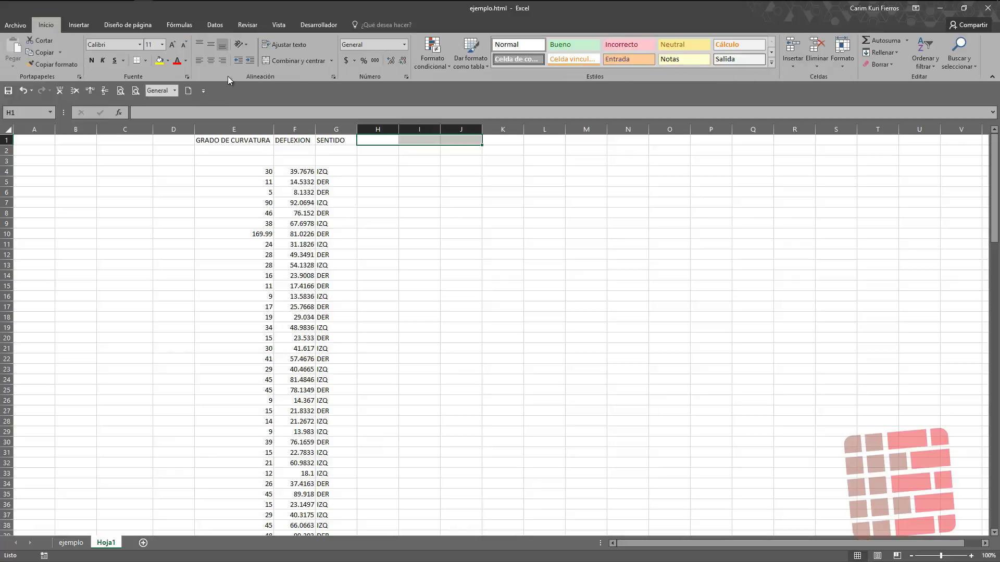
pyautogui.click(271, 60)
pyautogui.write('PTC')
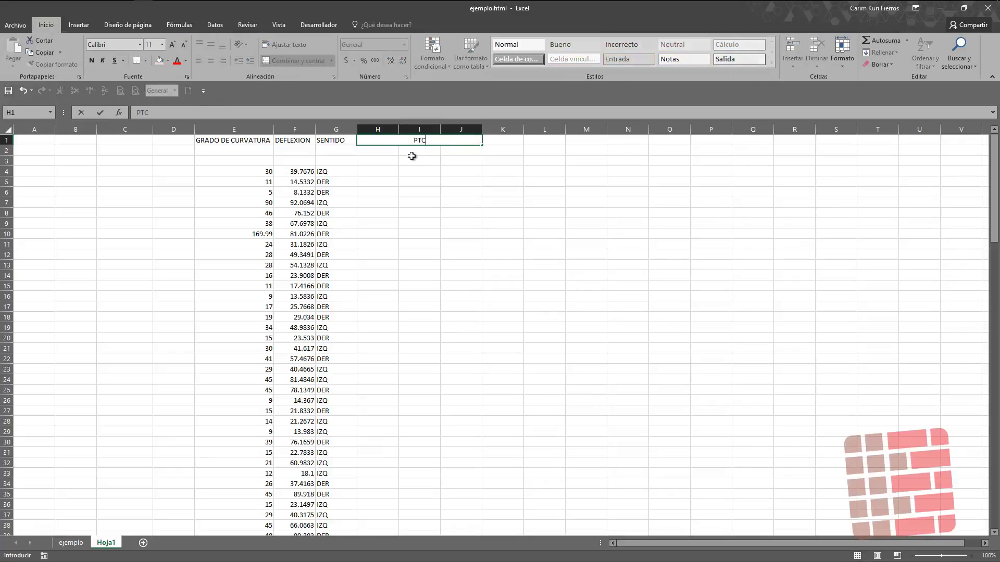
pyautogui.press('Return')
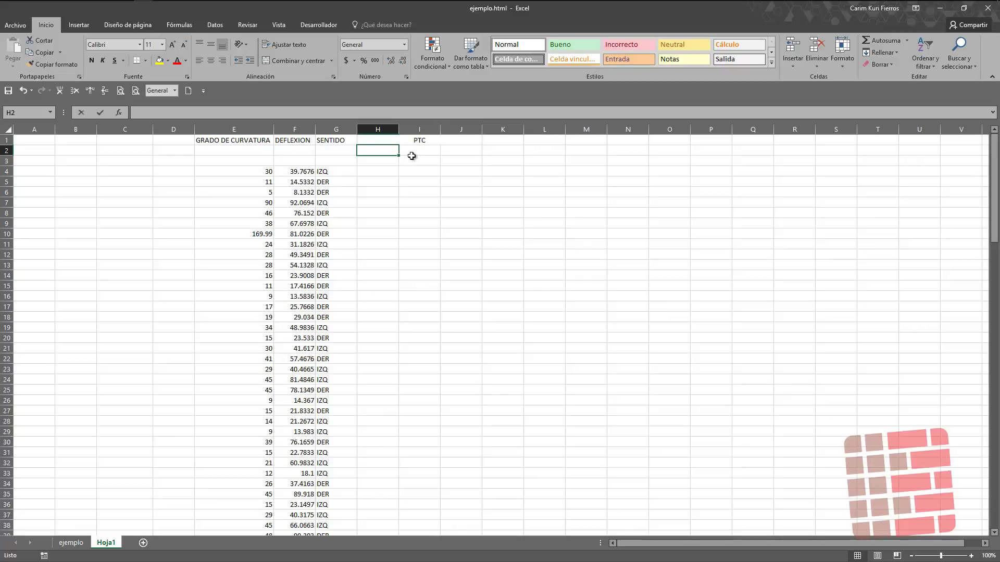
pyautogui.write('ESTACION')
pyautogui.press('Tab')
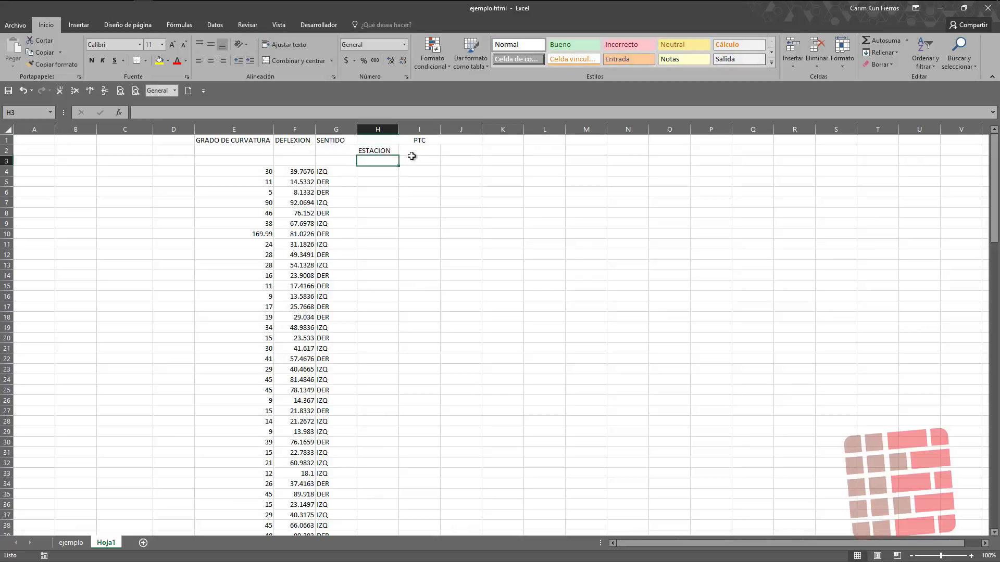
pyautogui.write('X')
pyautogui.press('Tab')
pyautogui.write('Y')
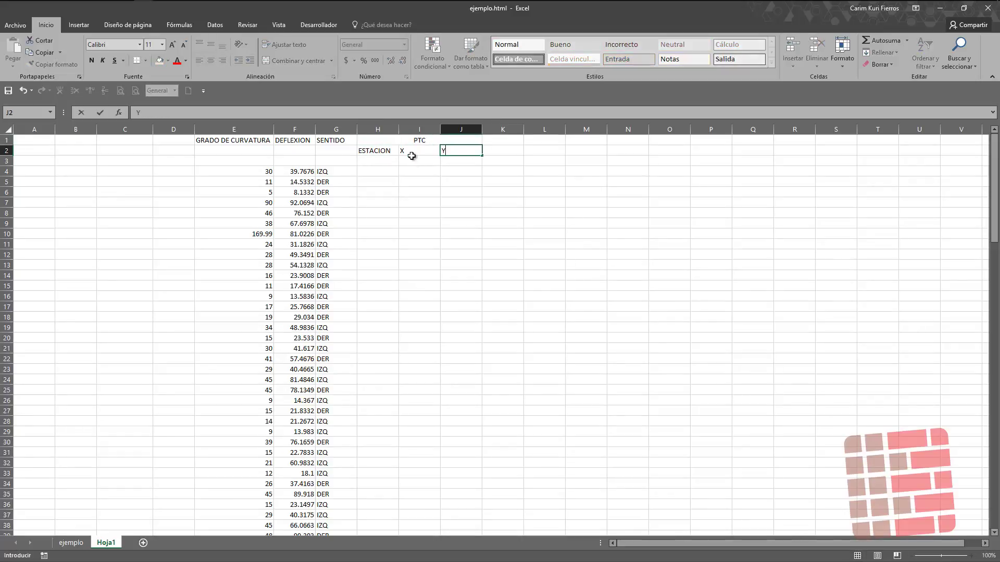
pyautogui.press('Up')
# - Copy the header block to K1:M2 and rename the two merged headers PT and PC
pyautogui.hotkey('shift', 'Down')
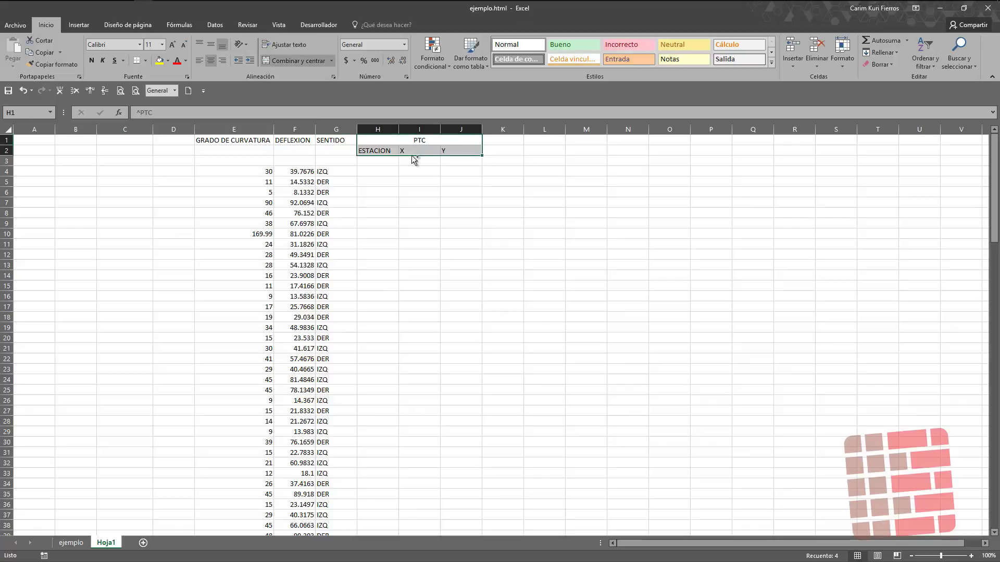
pyautogui.hotkey('ctrl', 'c')
pyautogui.press('Right')
pyautogui.hotkey('ctrl', 'v')
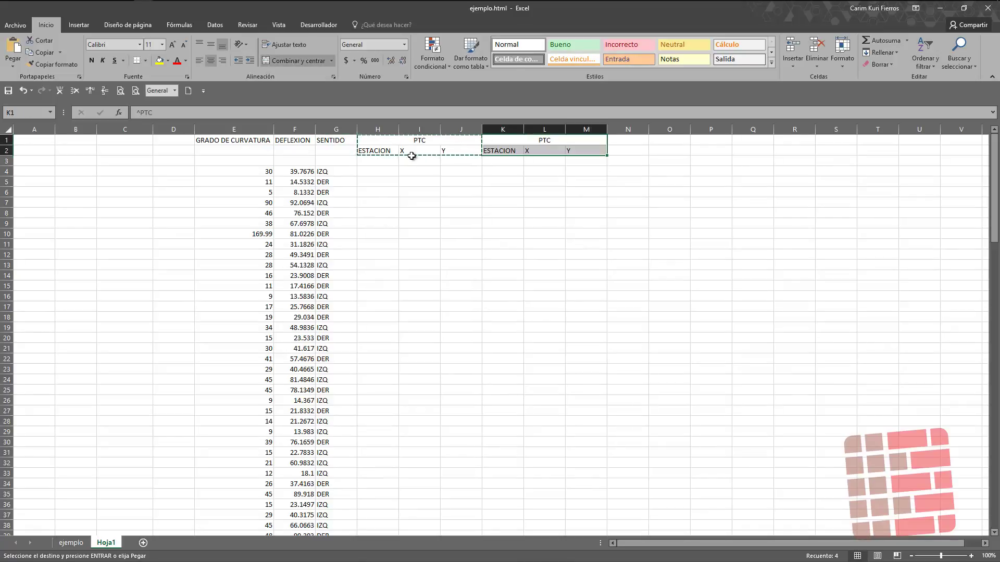
pyautogui.press('F2')
pyautogui.press('Home')
pyautogui.write('^')
pyautogui.hotkey('ctrl', 'Return')
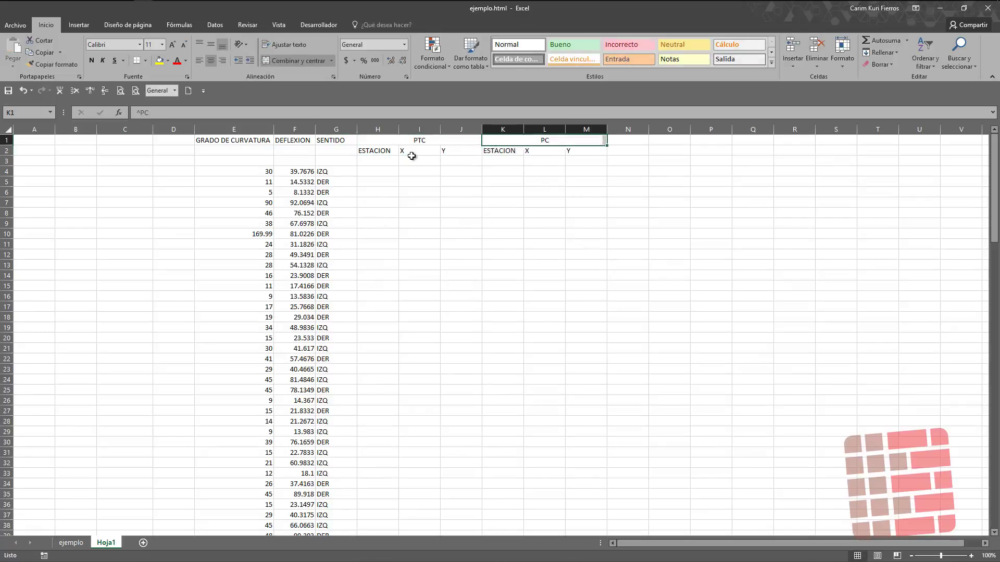
pyautogui.press('Left')
pyautogui.press('F2')
pyautogui.press('Home')
pyautogui.write('^')
pyautogui.press('Return')
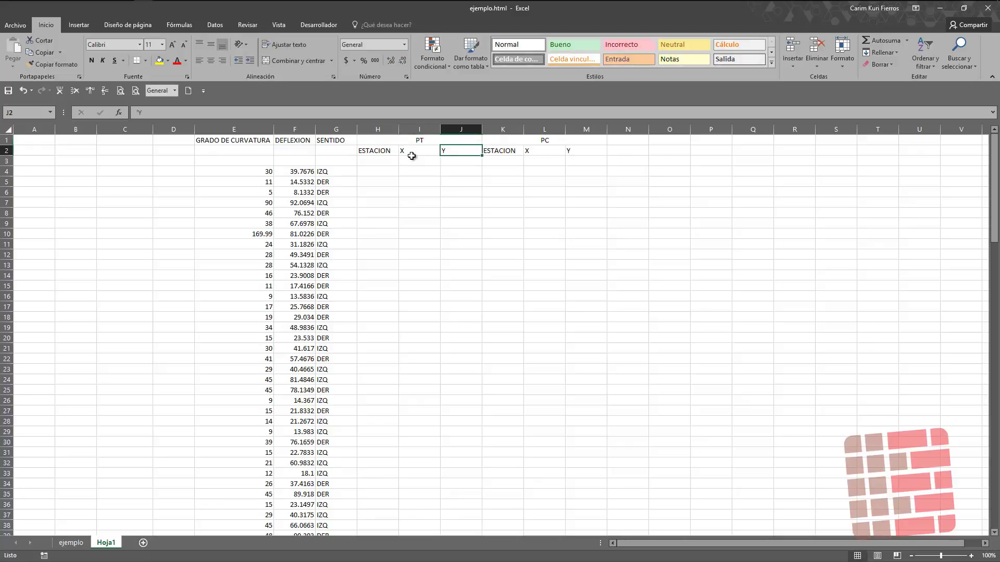
# - Center the row 2 labels and all table values in columns E to M
pyautogui.press('Left')
pyautogui.press('Left')
pyautogui.hotkey('shift', 'Right')
pyautogui.hotkey('shift', 'Right')
pyautogui.hotkey('shift', 'Right')
pyautogui.hotkey('shift', 'Right')
pyautogui.hotkey('shift', 'Right')
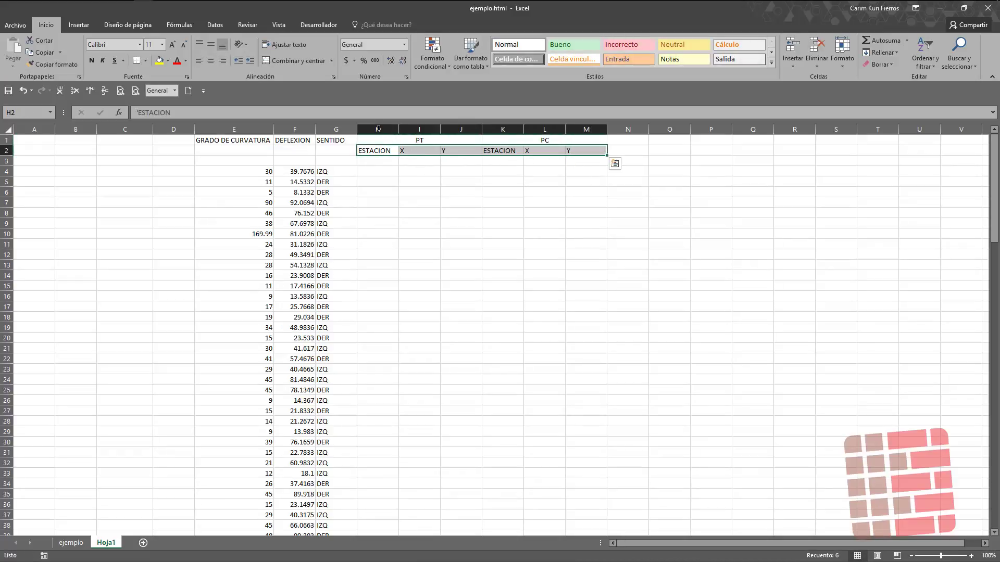
pyautogui.click(211, 60)
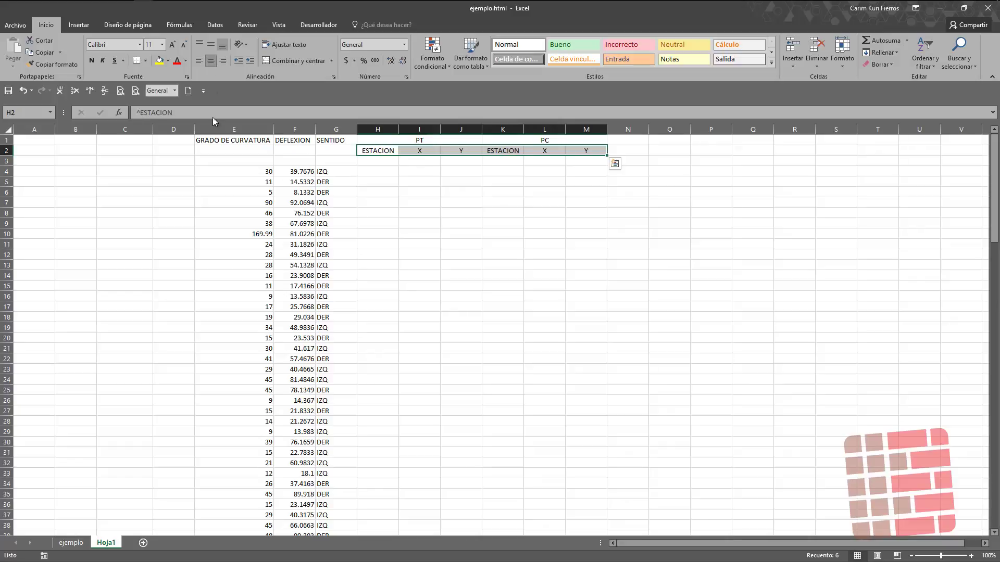
pyautogui.click(244, 145)
pyautogui.hotkey('shift', 'Right')
pyautogui.hotkey('shift', 'Right')
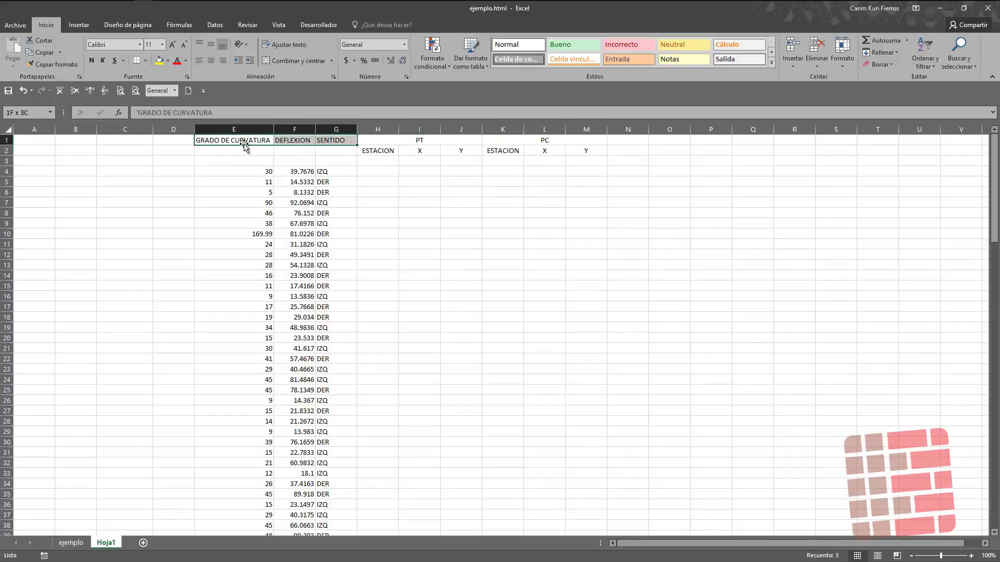
pyautogui.hotkey('shift', 'Right')
pyautogui.hotkey('shift', 'Right')
pyautogui.hotkey('shift', 'Right')
pyautogui.hotkey('shift', 'Left')
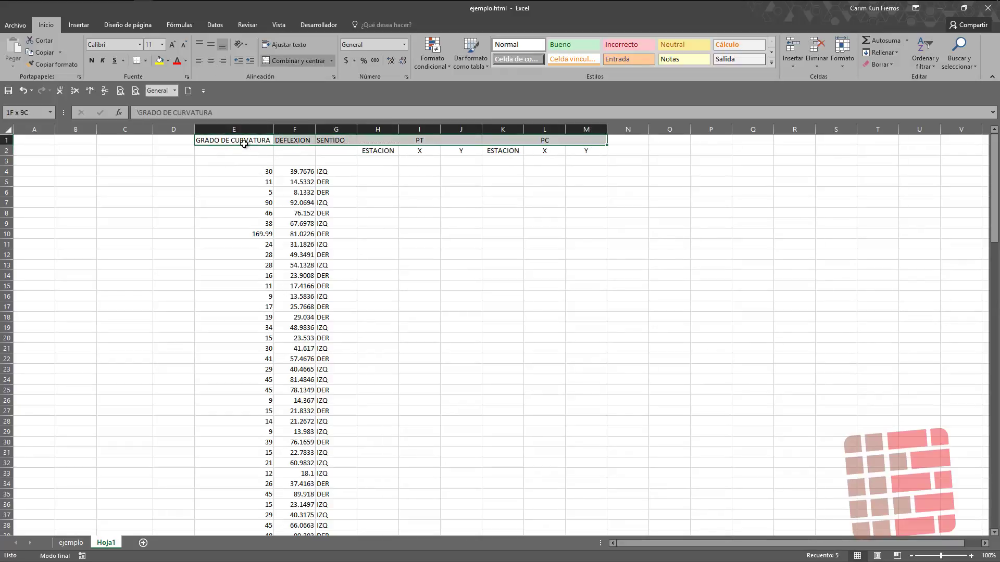
pyautogui.hotkey('ctrl', 'shift', 'Down')
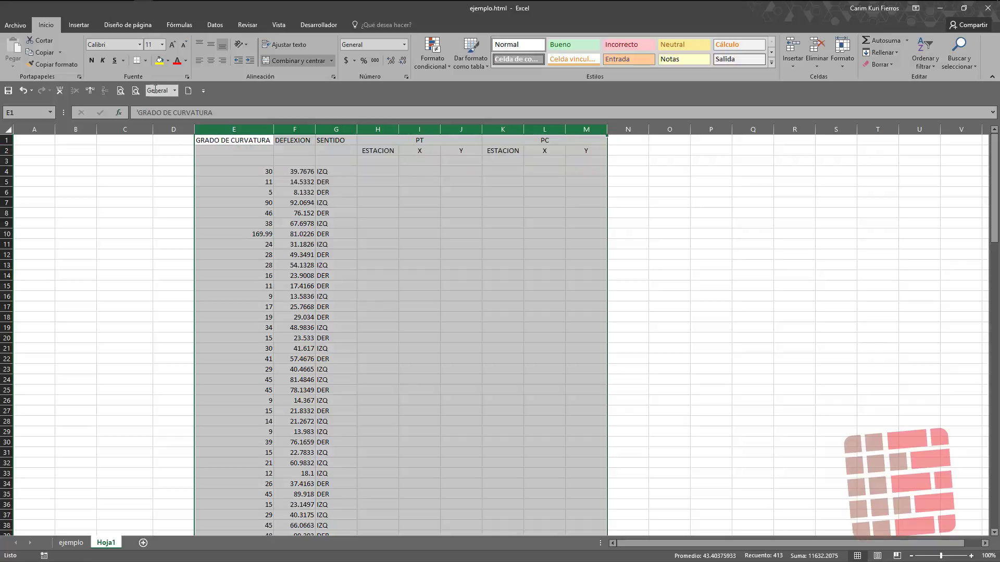
pyautogui.click(211, 60)
pyautogui.click(379, 172)
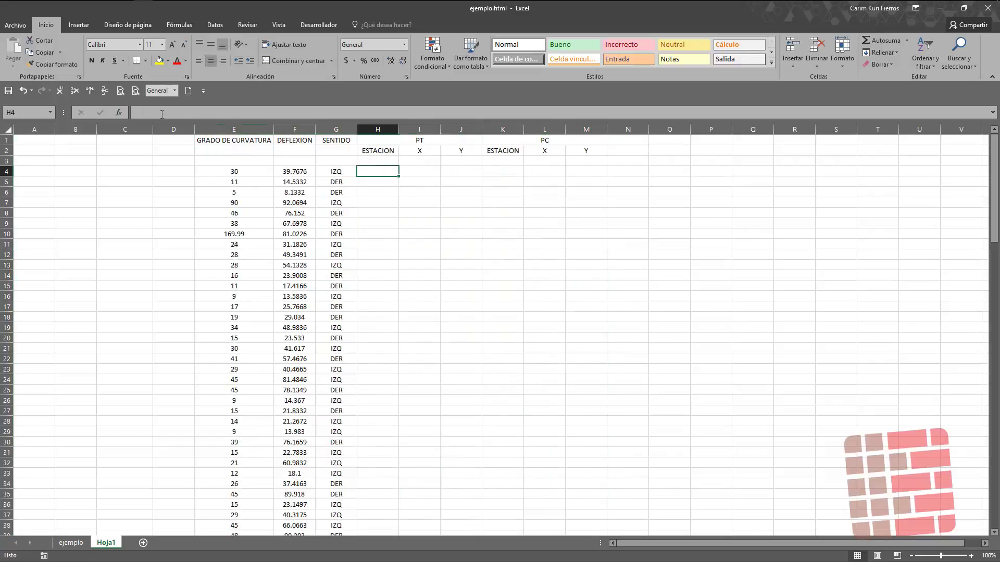
# - On the ejemplo sheet, filter the Datos de Tangente column to show only PT: rows
pyautogui.click(71, 542)
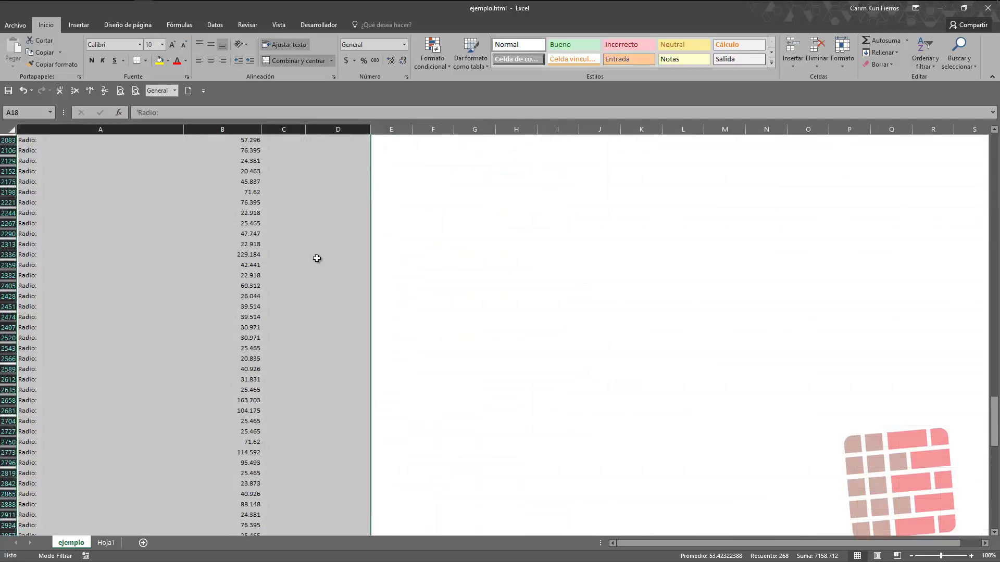
pyautogui.click(316, 255)
pyautogui.hotkey('ctrl', 'Home')
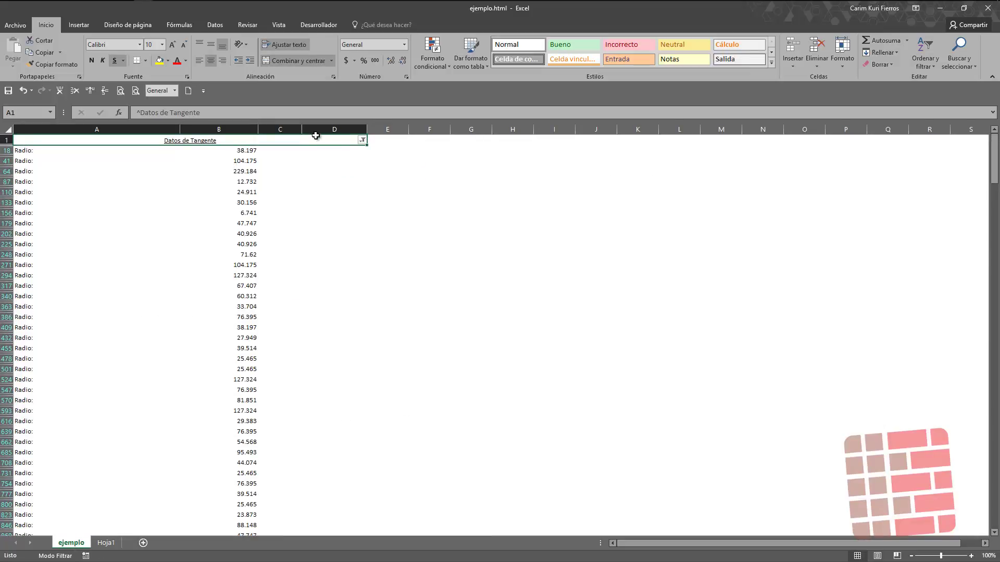
pyautogui.click(362, 142)
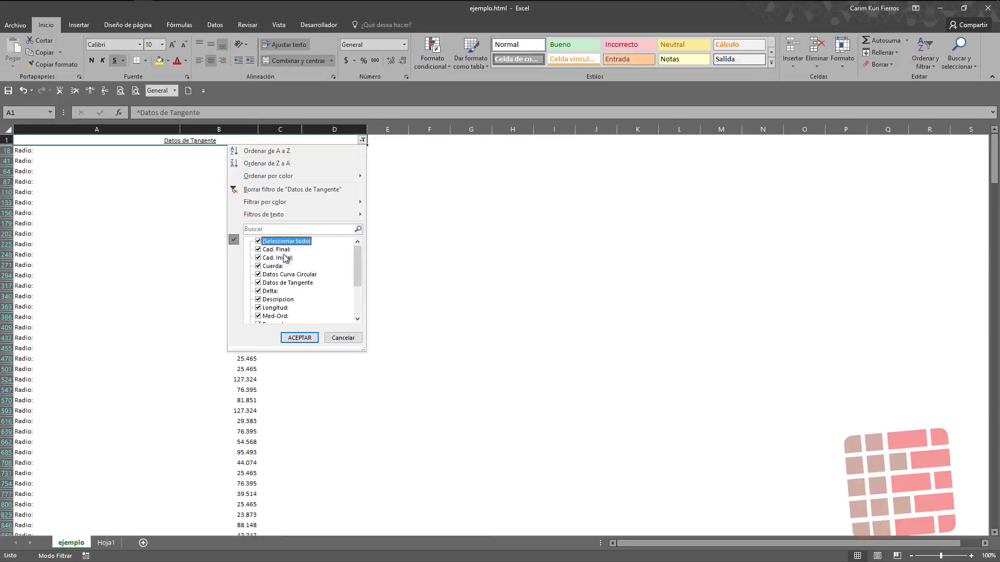
pyautogui.moveTo(357, 278); pyautogui.dragTo(354, 318)
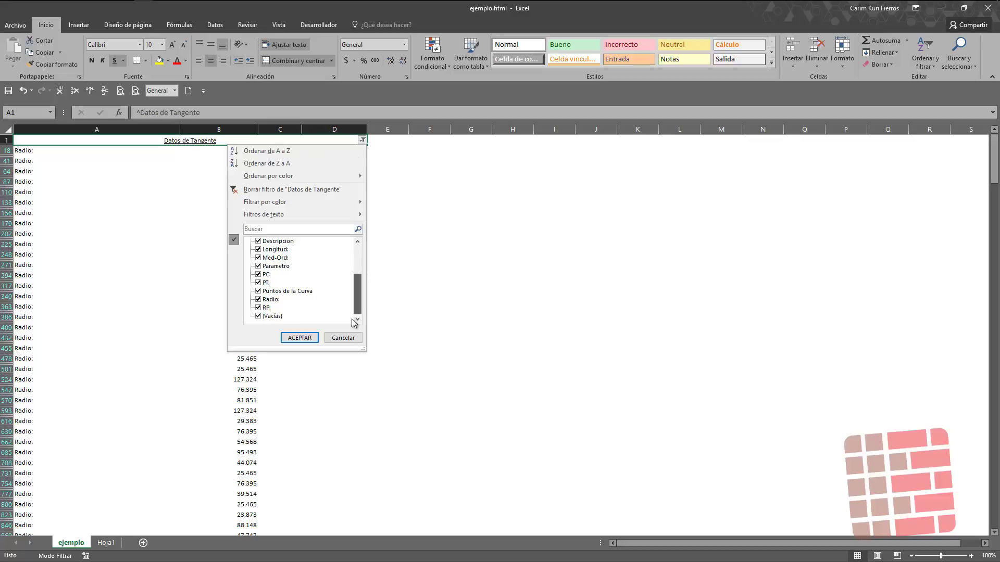
pyautogui.click(266, 283)
pyautogui.scroll(5, 361, 295)
pyautogui.click(276, 240)
pyautogui.scroll(-3, 271, 295)
pyautogui.scroll(-2, 270, 295)
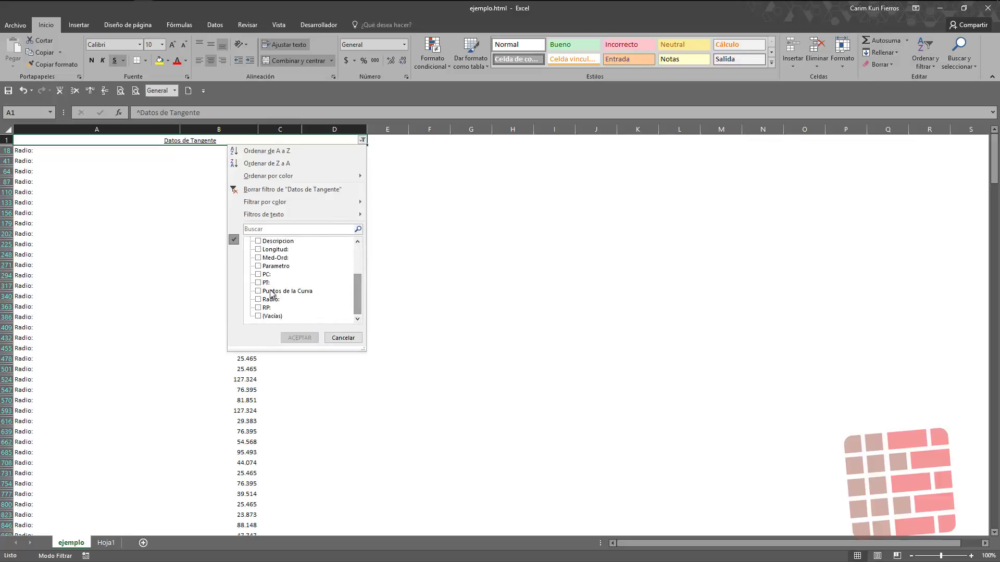
pyautogui.click(266, 282)
pyautogui.click(297, 338)
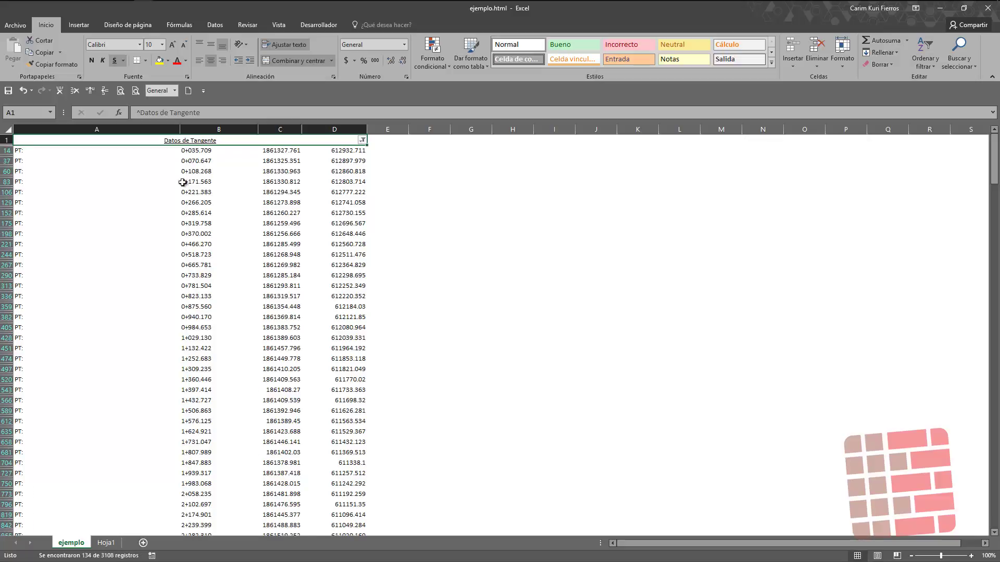
# - Copy the filtered PT: rows across columns A to D and return to Hoja1
pyautogui.click(52, 148)
pyautogui.hotkey('ctrl', 'shift', 'Right')
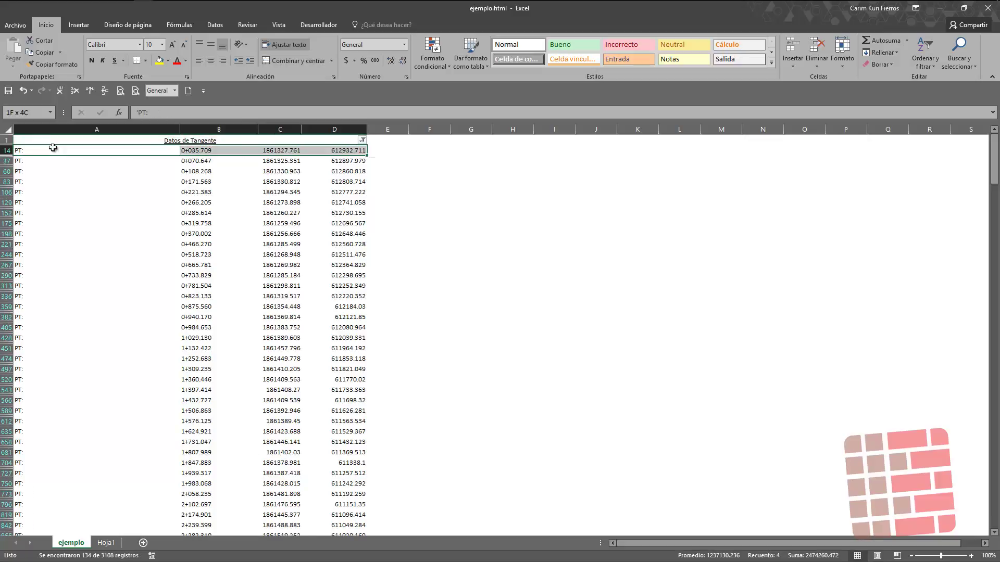
pyautogui.hotkey('ctrl', 'shift', 'Down')
pyautogui.hotkey('ctrl', 'c')
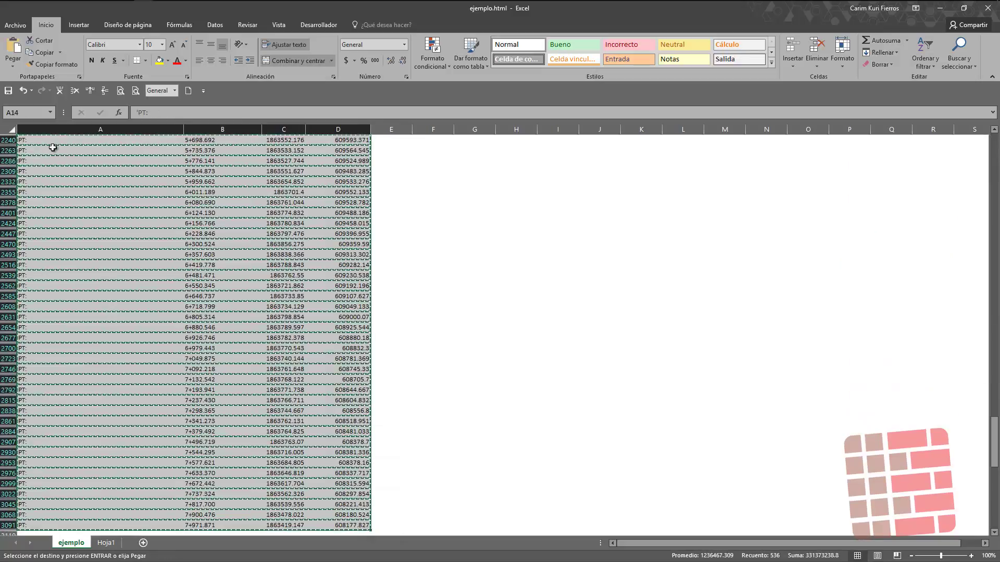
pyautogui.hotkey('ctrl', 'pagedown')
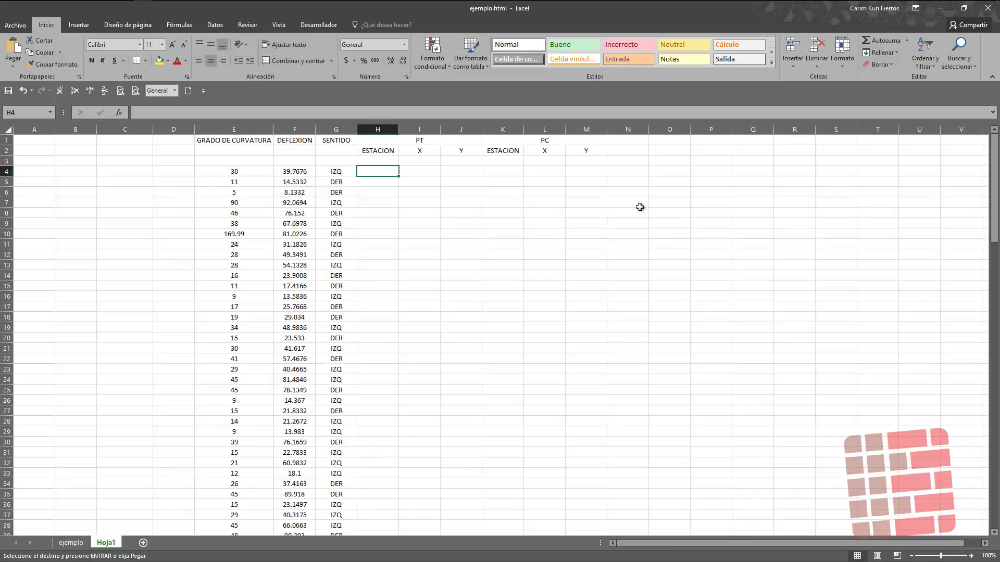
# - Paste the copied PT: rows as values starting at cell O4
pyautogui.click(666, 185)
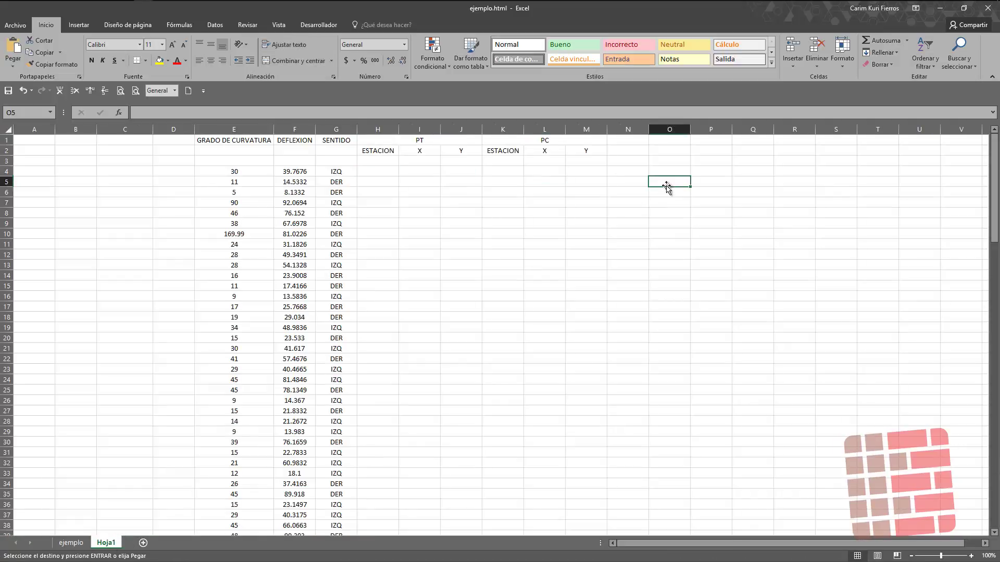
pyautogui.press('Up')
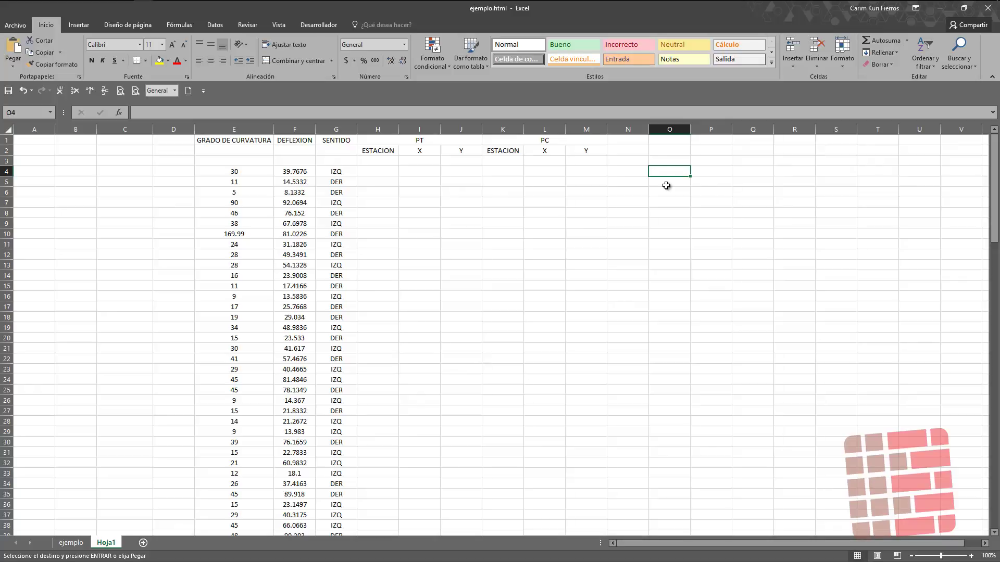
pyautogui.press('Left')
pyautogui.press('Left')
pyautogui.press('Left')
pyautogui.press('Left')
pyautogui.press('Left')
pyautogui.press('Right')
pyautogui.press('Right')
pyautogui.press('Right')
pyautogui.press('Right')
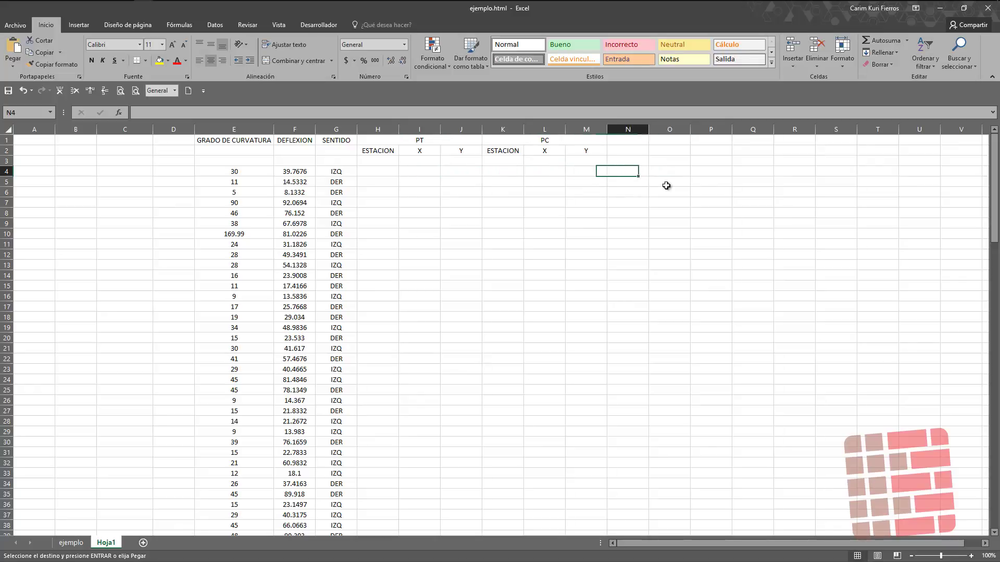
pyautogui.press('Right')
pyautogui.hotkey('ctrl', 'alt', 'v')
pyautogui.press('Return')
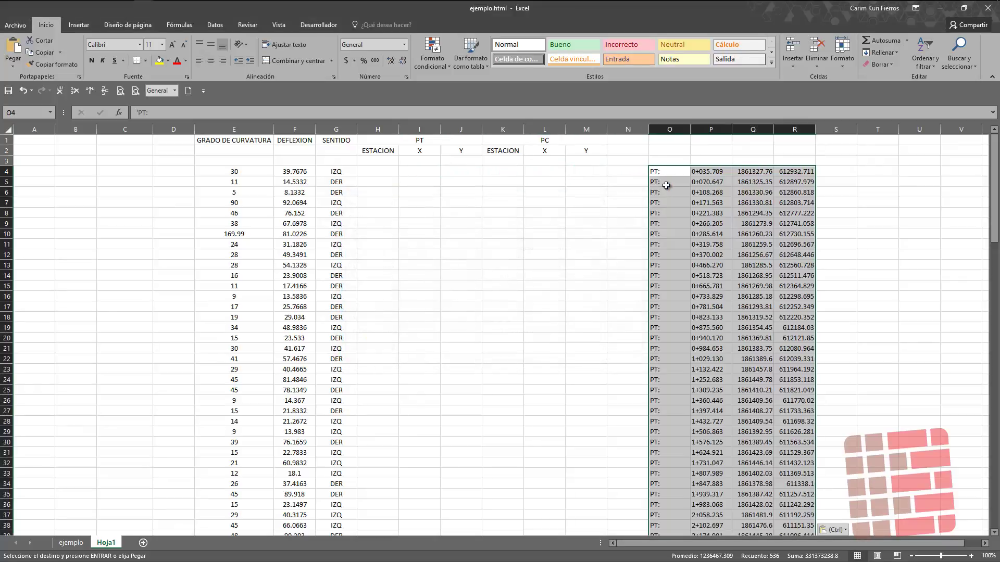
# - Swap the coordinate columns so X sits in Q and Y in R
pyautogui.press('Right')
pyautogui.press('Right')
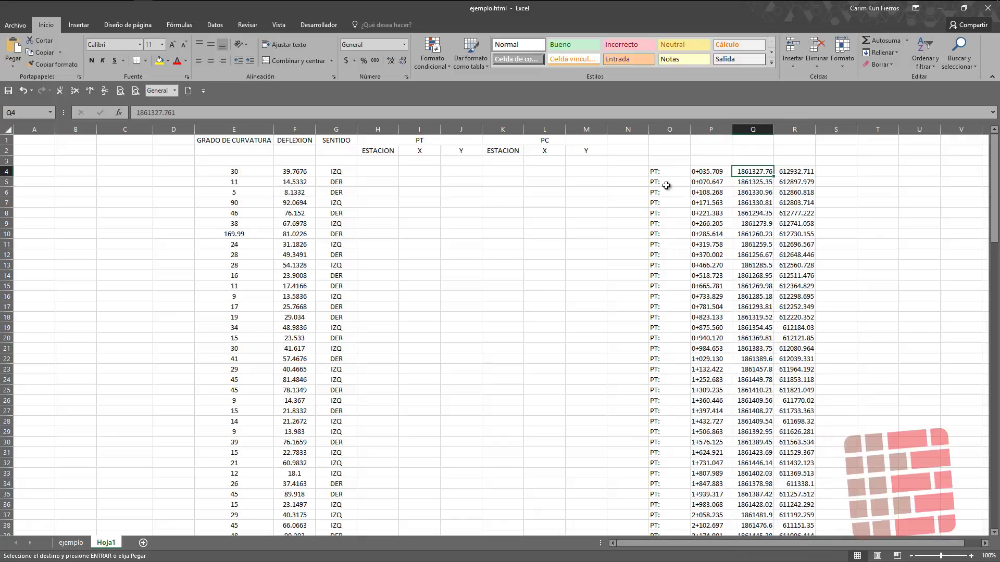
pyautogui.hotkey('ctrl', 'shift', 'Down')
pyautogui.hotkey('ctrl', 'Up')
pyautogui.press('Right')
pyautogui.press('Right')
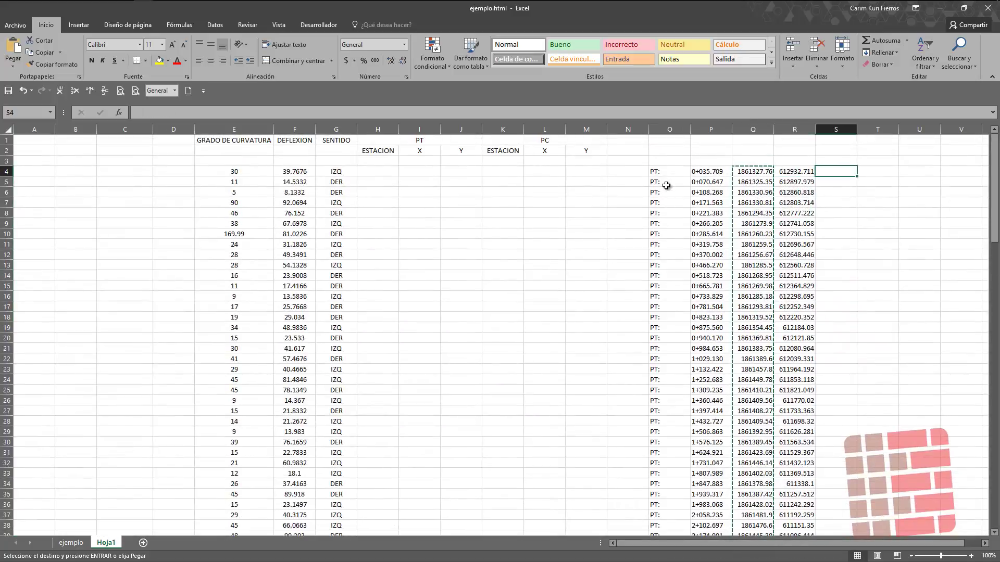
pyautogui.press('Return')
pyautogui.press('Left')
pyautogui.hotkey('shift', 'Right')
pyautogui.hotkey('ctrl', 'shift', 'Down')
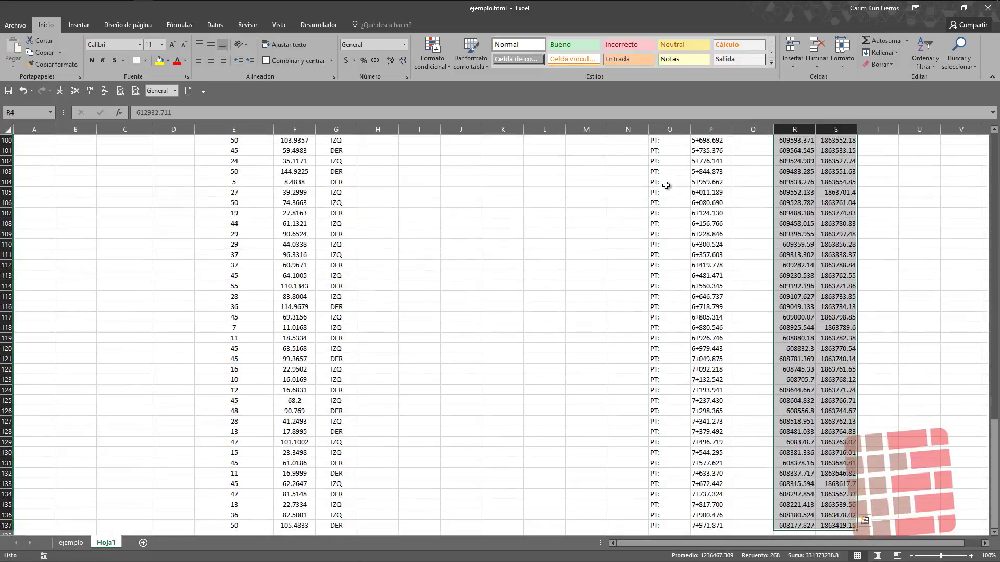
pyautogui.hotkey('ctrl', 'x')
pyautogui.hotkey('ctrl', 'Up')
pyautogui.press('Left')
pyautogui.press('Return')
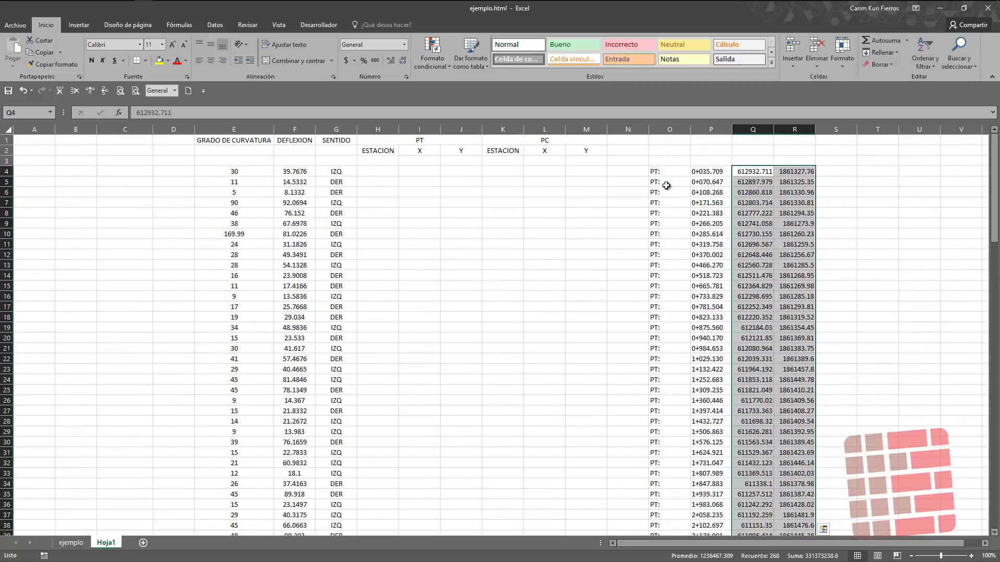
# - Delete the PT: labels in column O and select the station values in column P
pyautogui.press('Left')
pyautogui.press('Left')
pyautogui.hotkey('ctrl', 'shift', 'Down')
pyautogui.press('Delete')
pyautogui.press('Right')
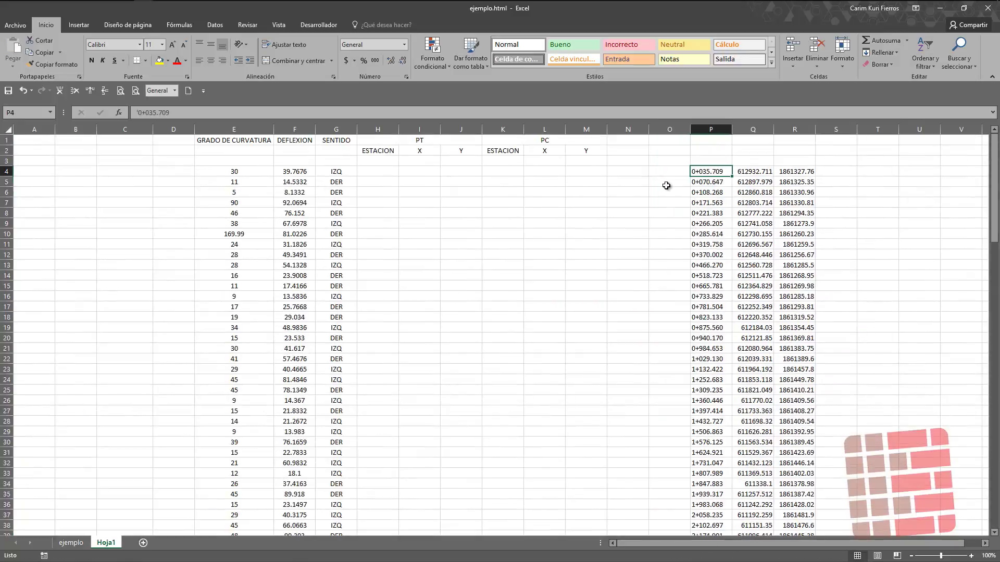
pyautogui.hotkey('ctrl', 'shift', 'Down')
# - Replace every '+' in the station column with nothing, converting all 134 stations
pyautogui.hotkey('ctrl', 'b')
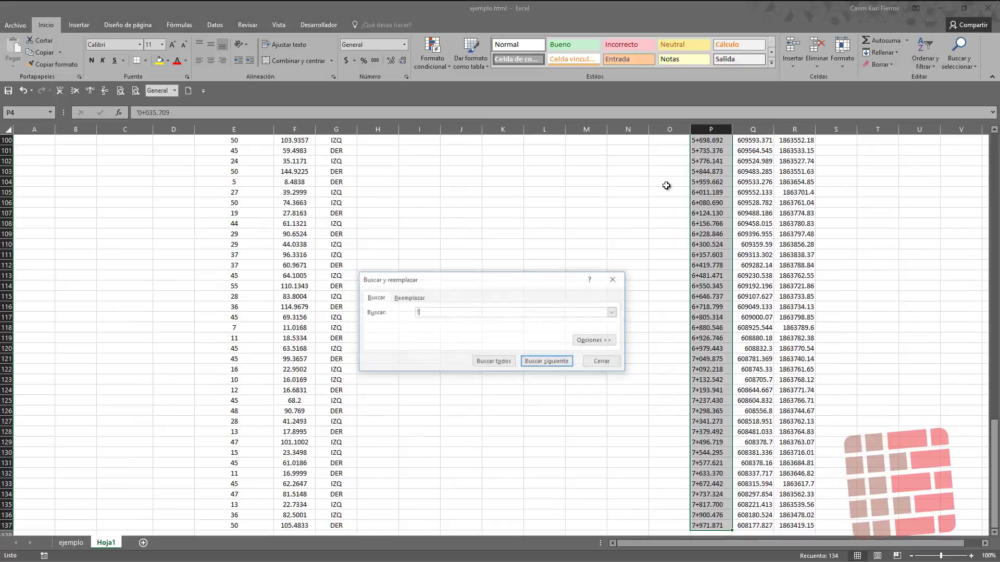
pyautogui.click(408, 298)
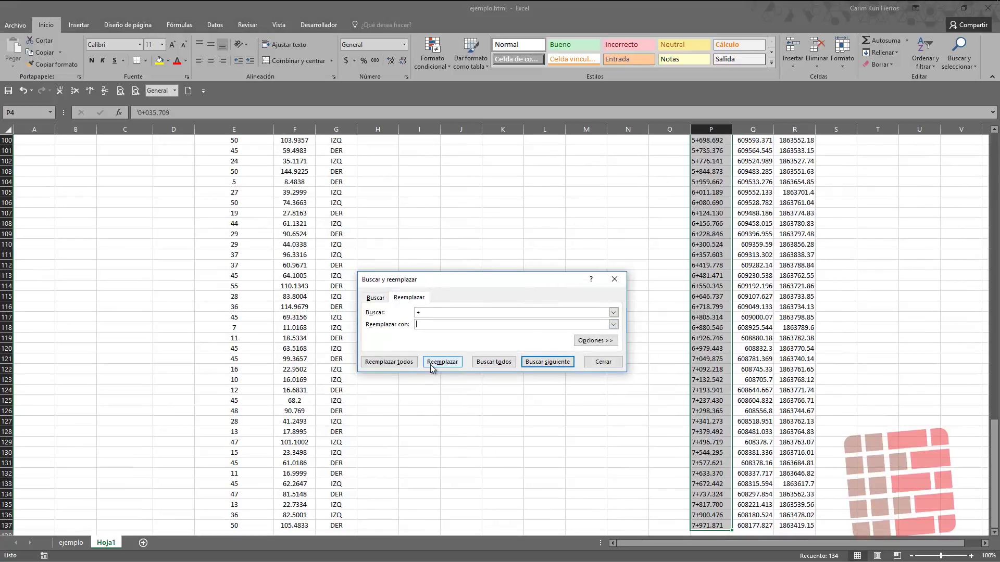
pyautogui.click(400, 364)
pyautogui.click(504, 315)
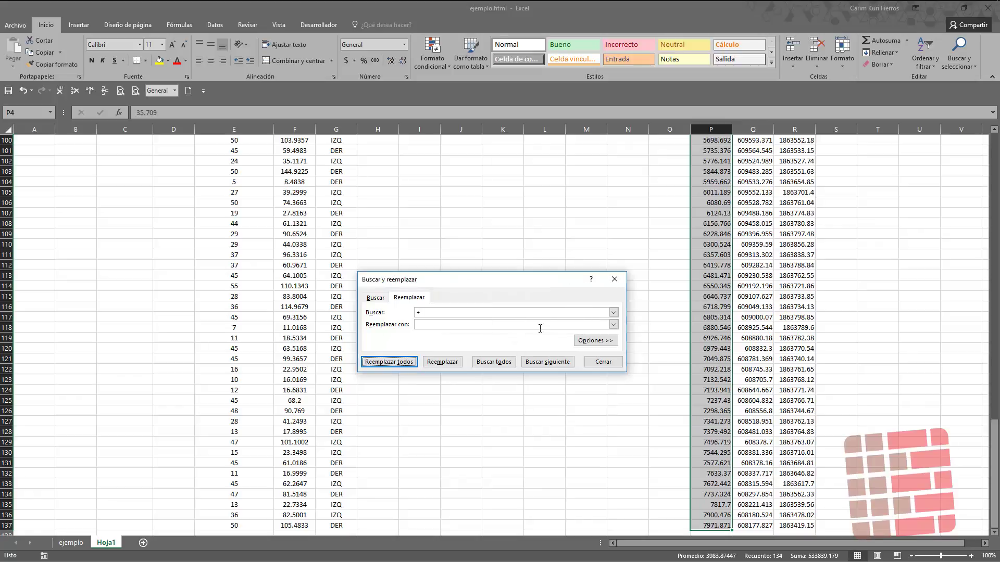
pyautogui.click(604, 361)
# - Give the stations the custom number format 0+000.000
pyautogui.hotkey('ctrl', '1')
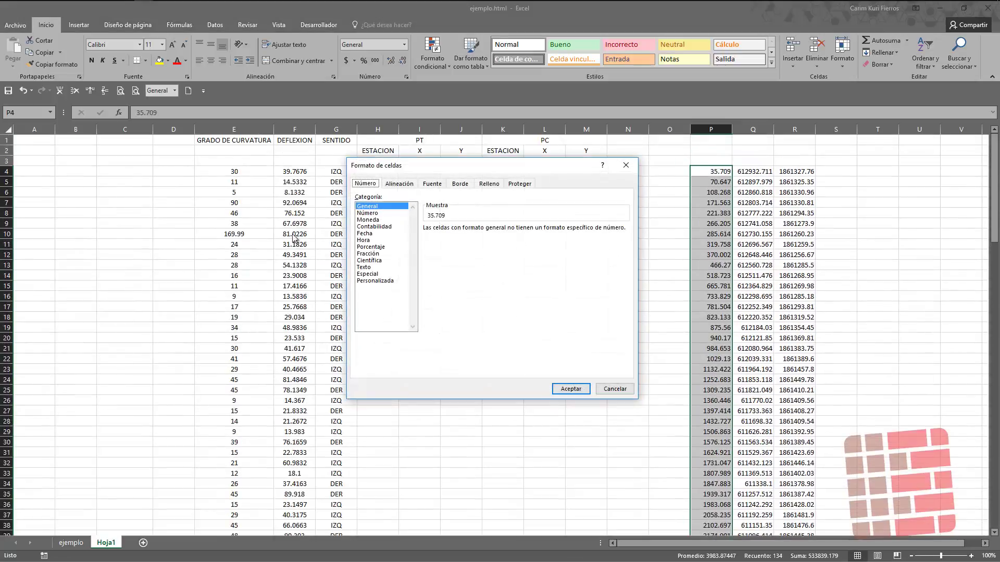
pyautogui.click(399, 183)
pyautogui.click(432, 183)
pyautogui.click(365, 183)
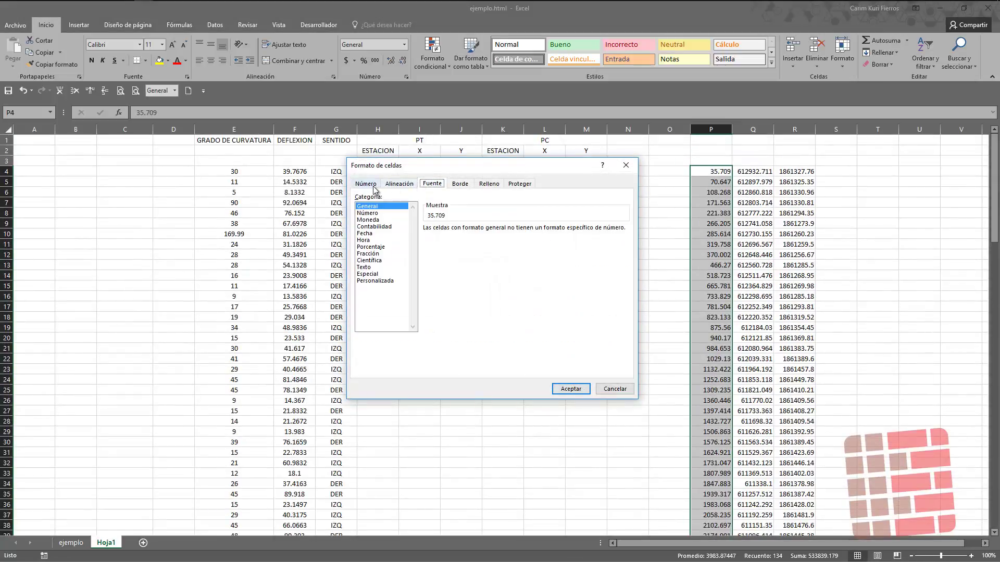
pyautogui.click(384, 281)
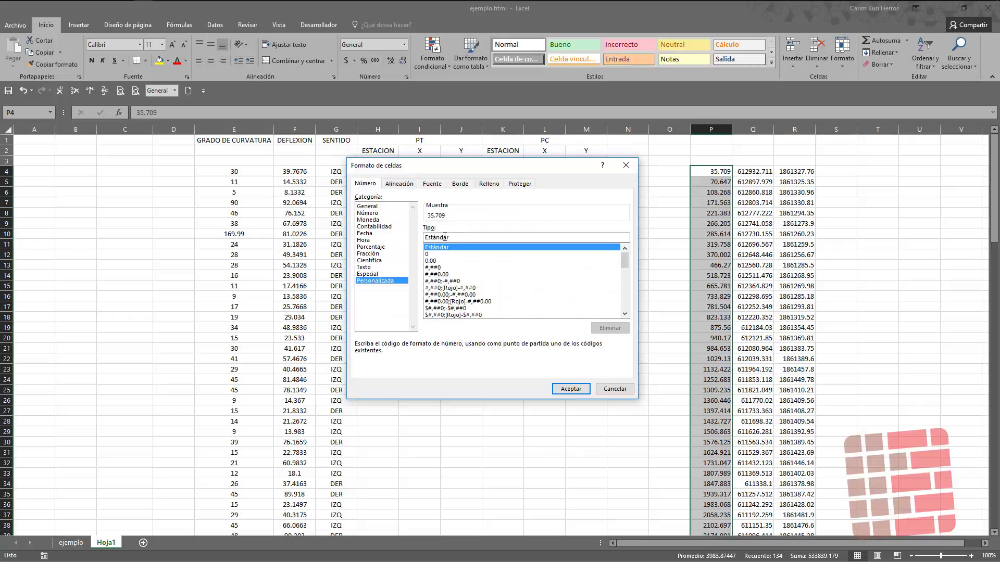
pyautogui.write('0+000.')
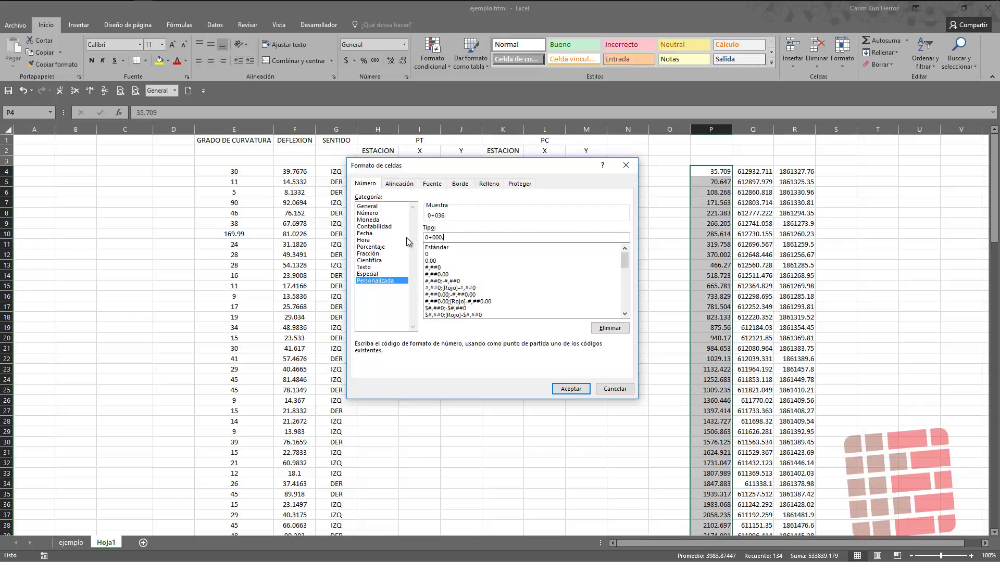
pyautogui.write('000')
pyautogui.press('Return')
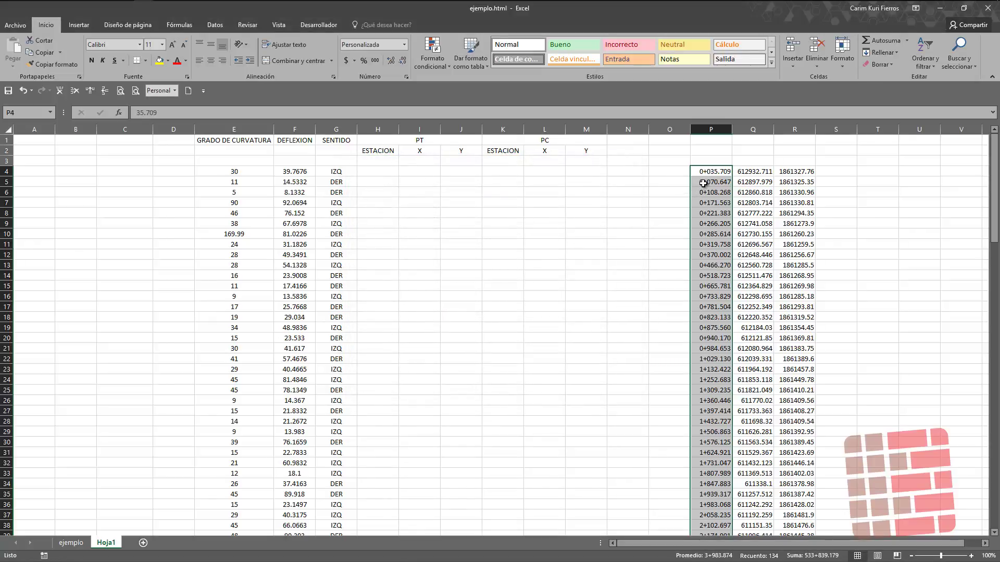
# - Move the station, X and Y columns under the PT headings starting at H4
pyautogui.scroll(-7, 703, 183)
pyautogui.hotkey('shift', 'Right')
pyautogui.hotkey('shift', 'Right')
pyautogui.hotkey('ctrl', 'c')
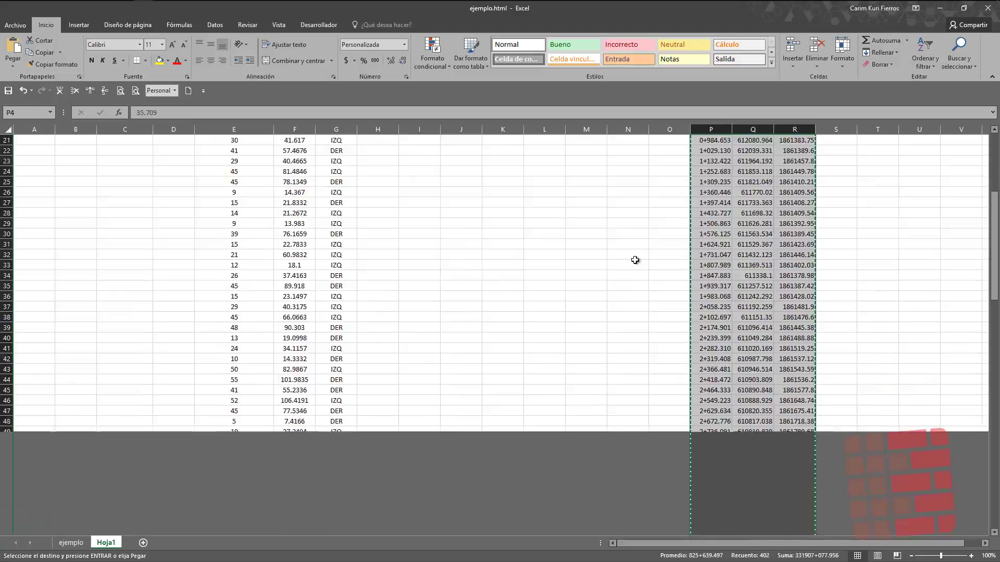
pyautogui.scroll(7, 462, 192)
pyautogui.click(380, 173)
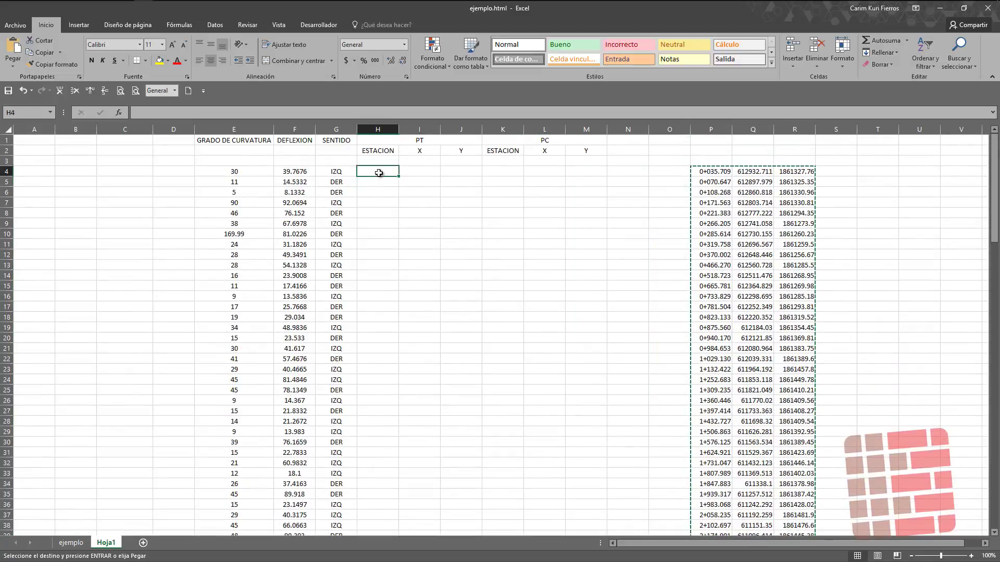
pyautogui.hotkey('ctrl', 'v')
# - Insert a blank row above the pasted PT data
pyautogui.click(378, 164)
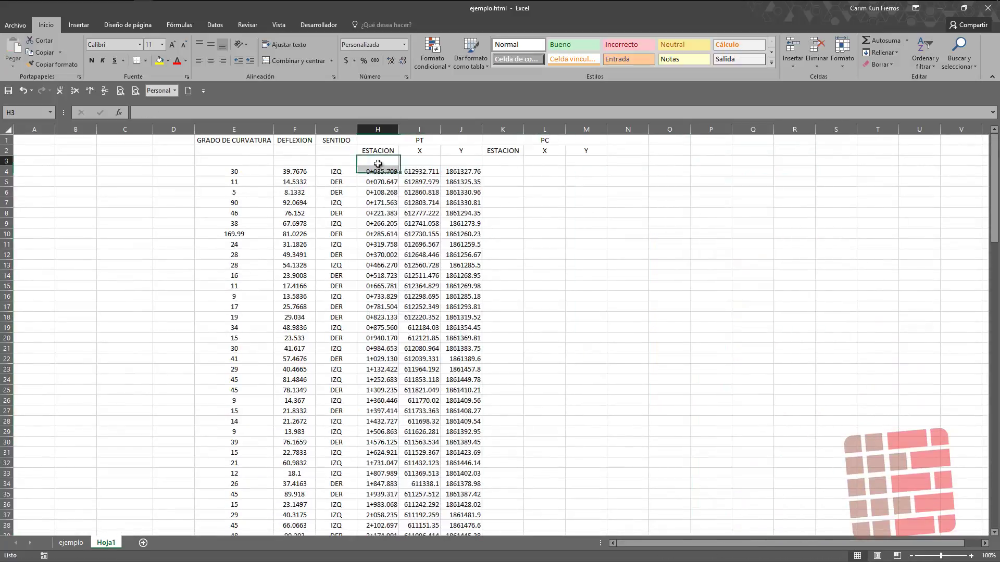
pyautogui.click(104, 90)
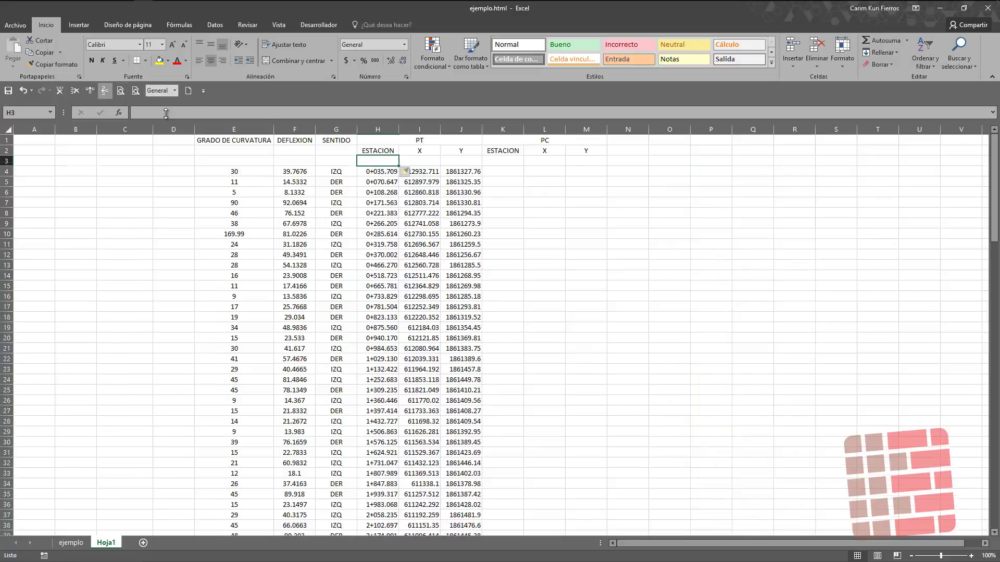
pyautogui.click(379, 172)
# - Clear the filter on the ejemplo sheet so all rows show again
pyautogui.click(84, 544)
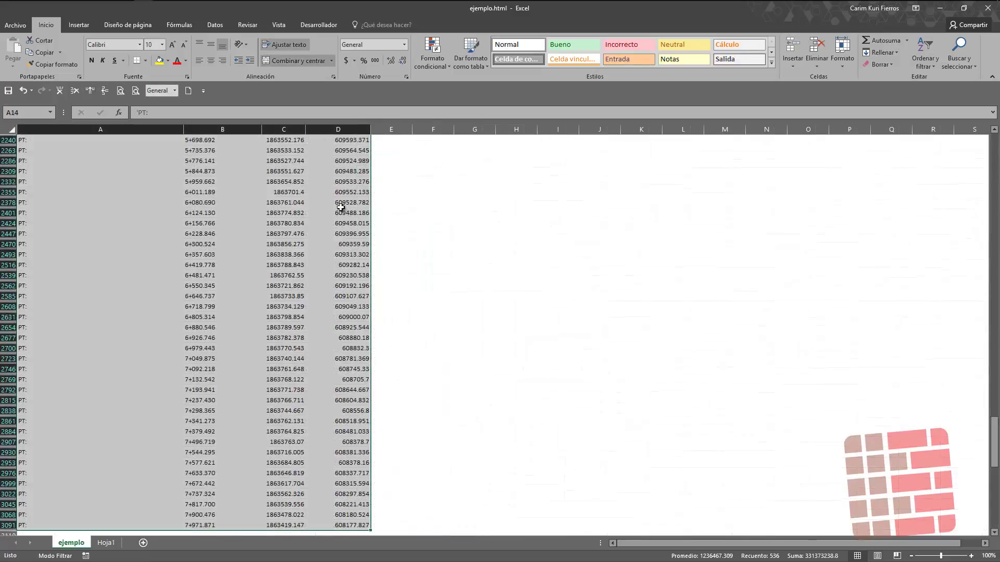
pyautogui.moveTo(996, 455); pyautogui.dragTo(997, 172)
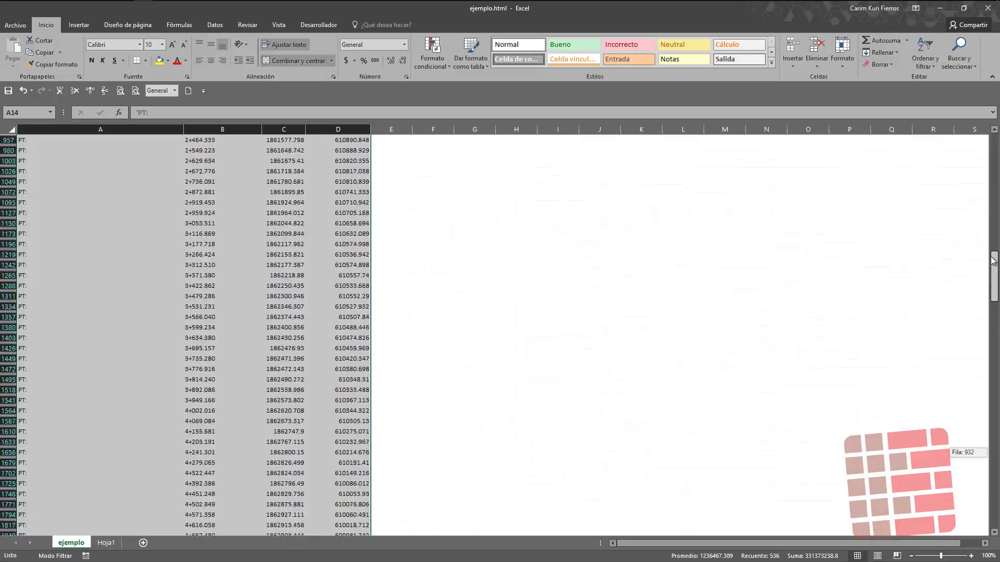
pyautogui.click(363, 140)
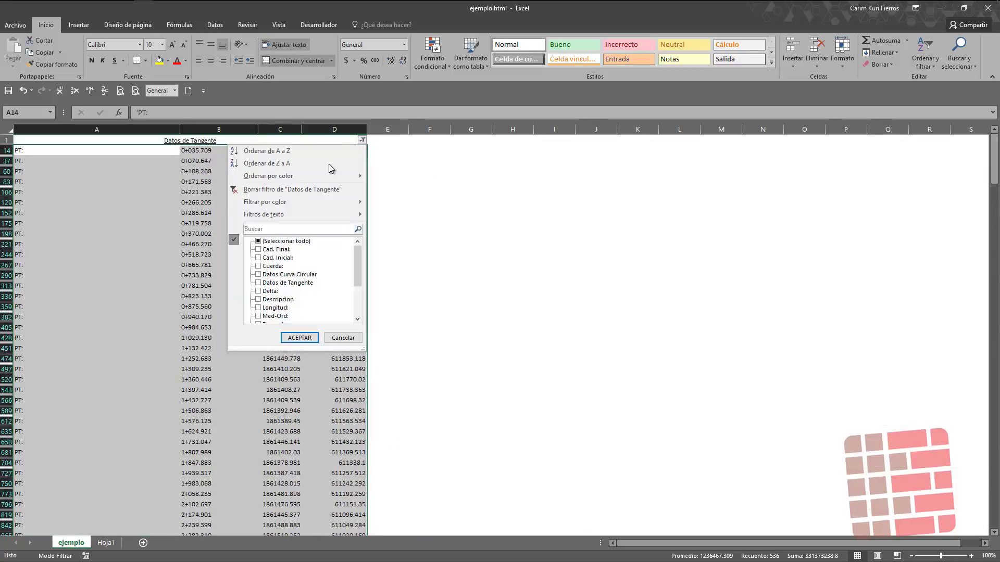
pyautogui.moveTo(358, 260); pyautogui.dragTo(359, 302)
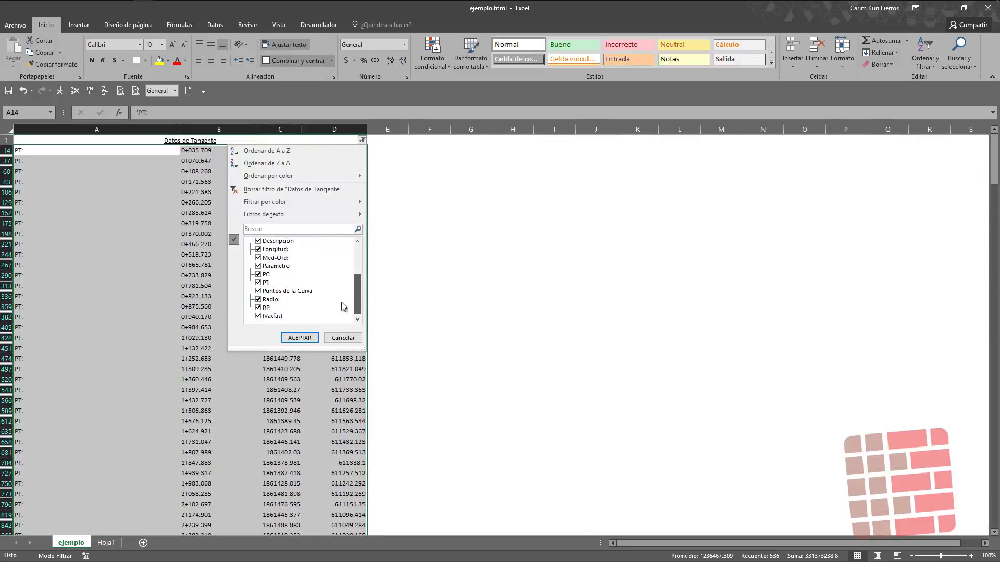
pyautogui.scroll(2, 360, 262)
pyautogui.scroll(-2, 361, 262)
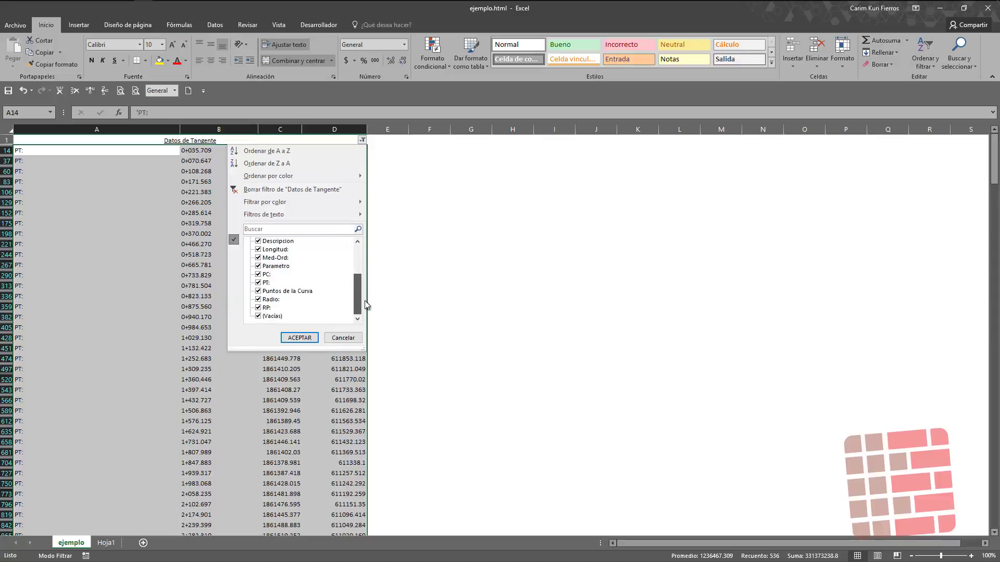
pyautogui.click(299, 338)
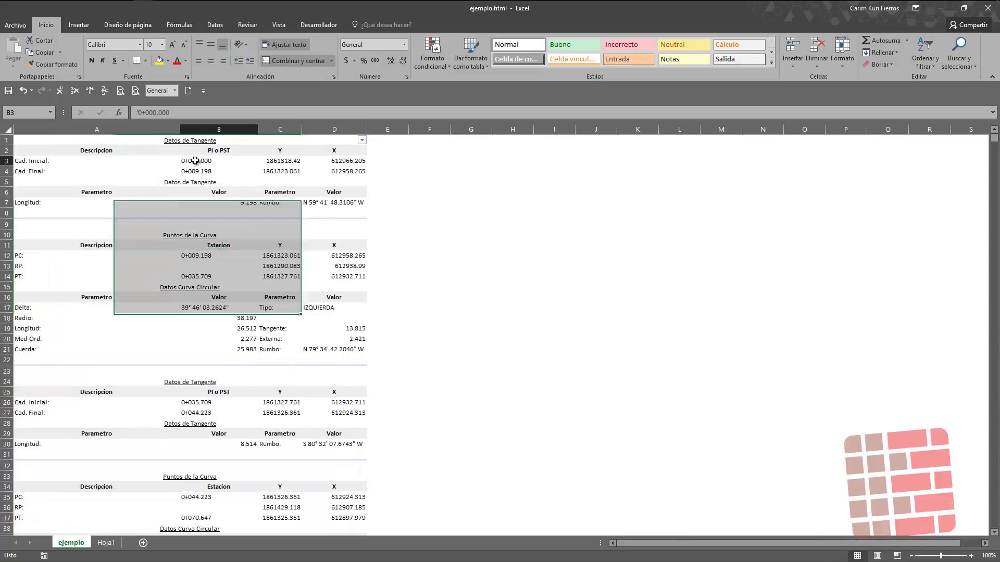
# - Copy the starting 0+000.000 station with its coordinates and go to Hoja1
pyautogui.moveTo(194, 160); pyautogui.dragTo(319, 161)
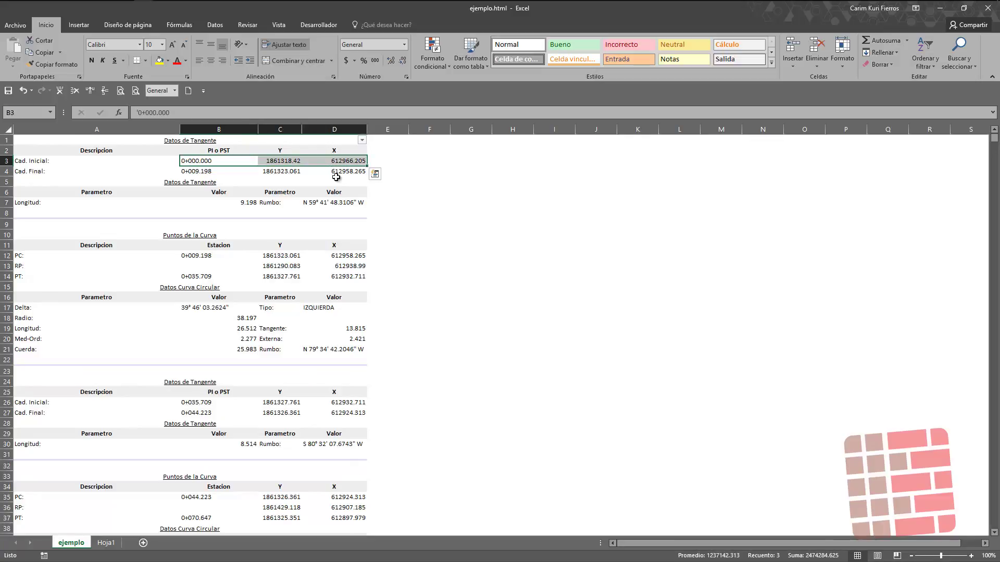
pyautogui.hotkey('ctrl', 'c')
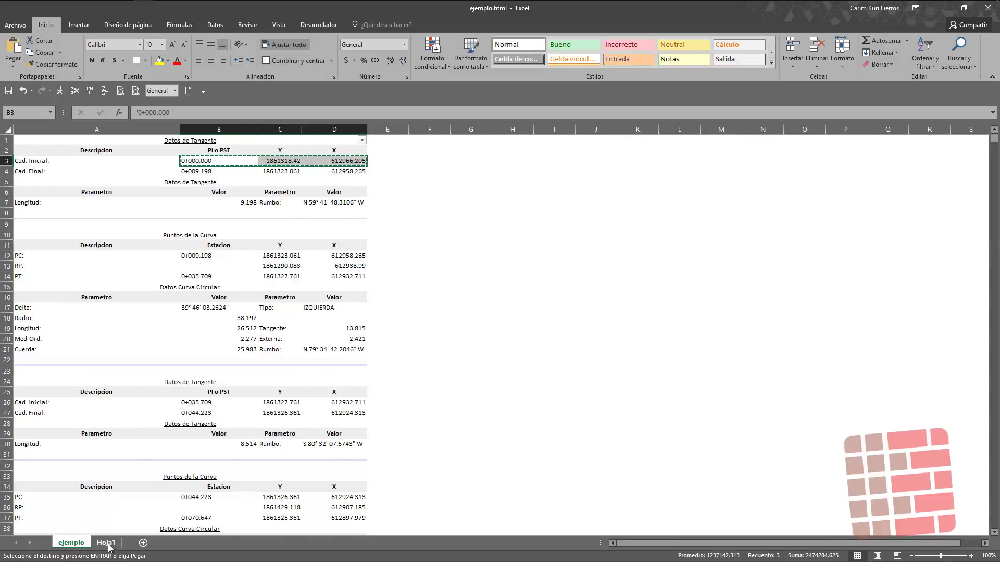
pyautogui.click(106, 543)
# - Paste the starting station row as values into row 4 and set H4 to 0
pyautogui.hotkey('ctrl', 'alt', 'v')
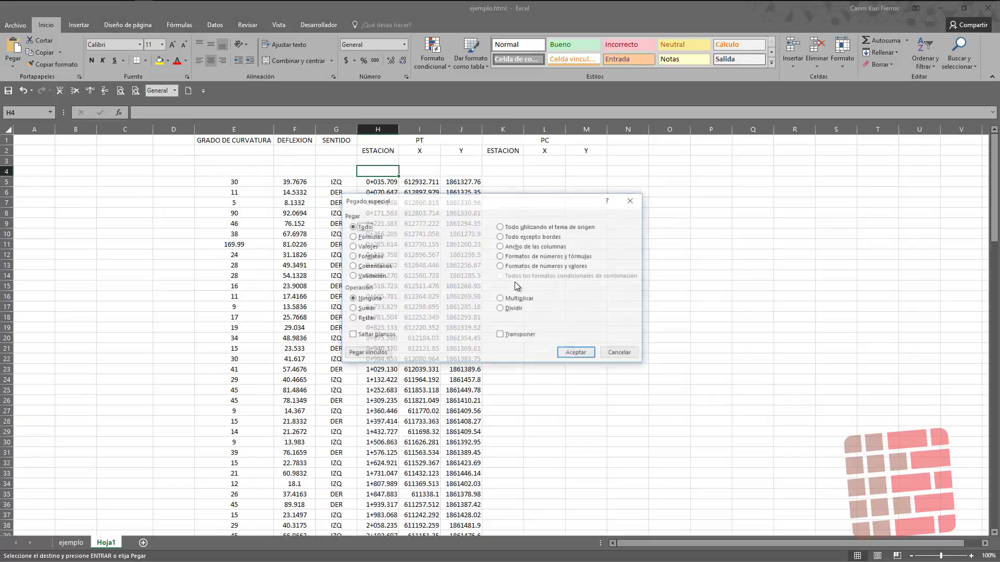
pyautogui.press('v')
pyautogui.press('Return')
pyautogui.hotkey('shift', 'Left')
pyautogui.hotkey('shift', 'Left')
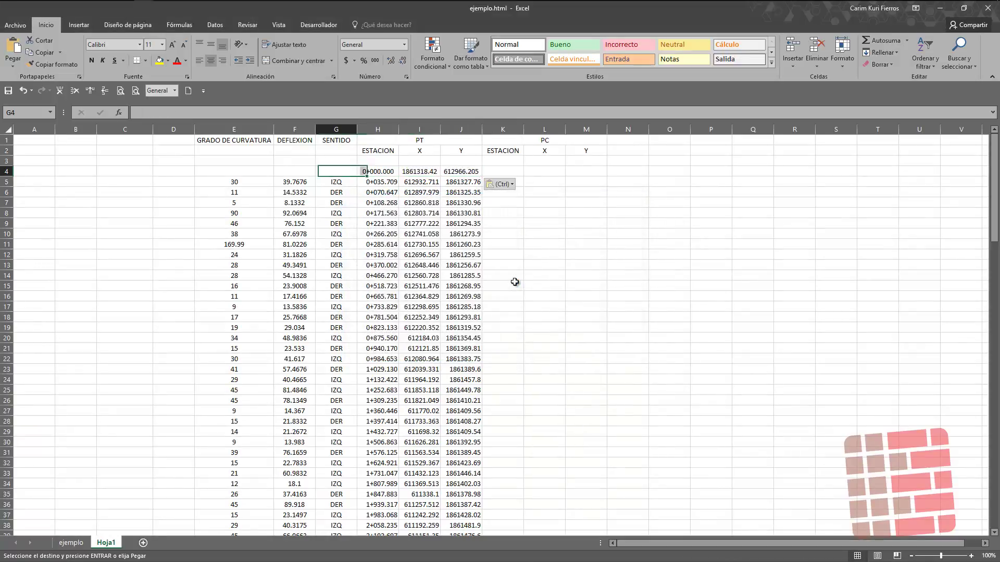
pyautogui.hotkey('ctrl', '1')
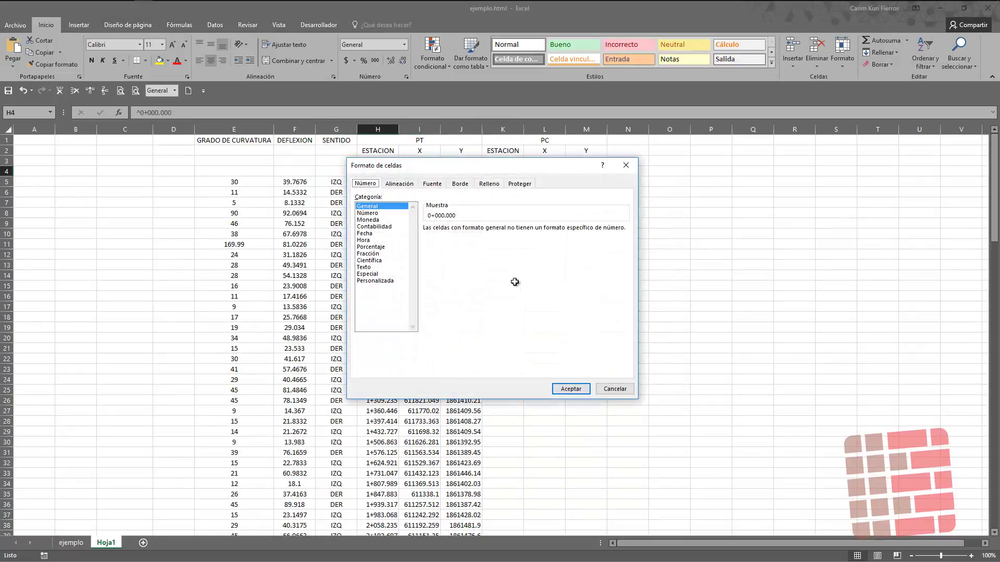
pyautogui.press('Escape')
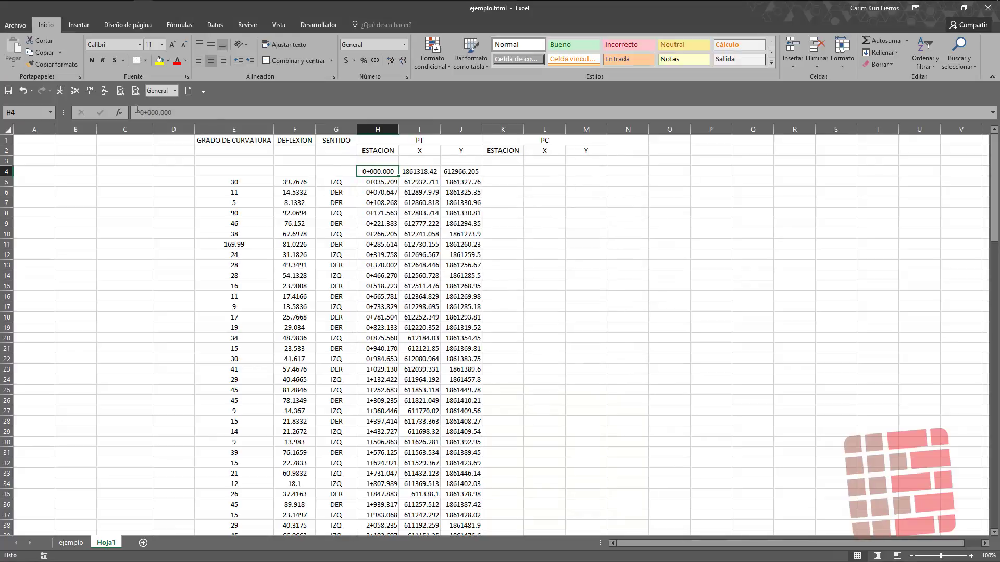
pyautogui.click(137, 111)
pyautogui.write('^')
pyautogui.press('BackSpace')
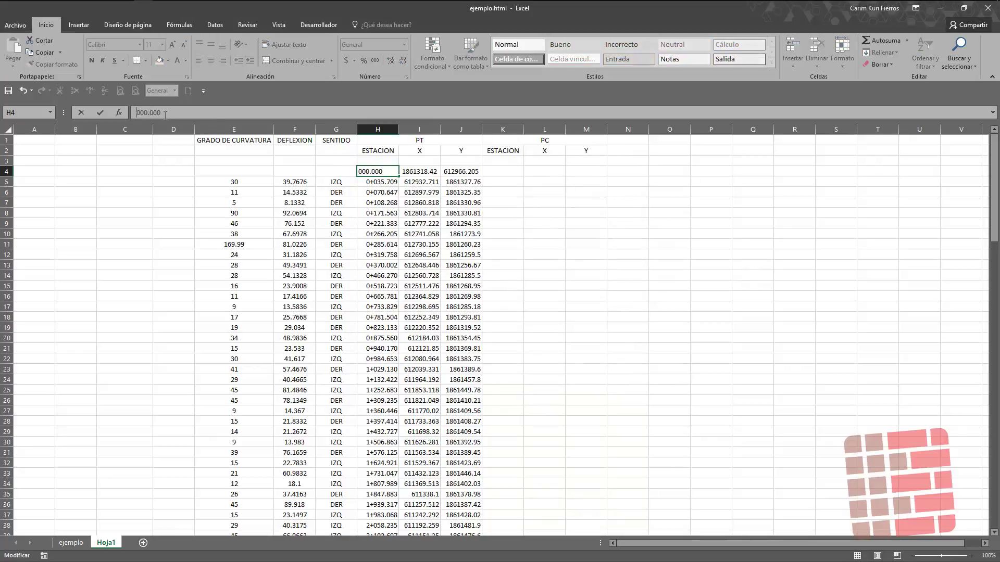
pyautogui.press('Delete')
pyautogui.press('Delete')
pyautogui.press('Delete')
pyautogui.press('Tab')
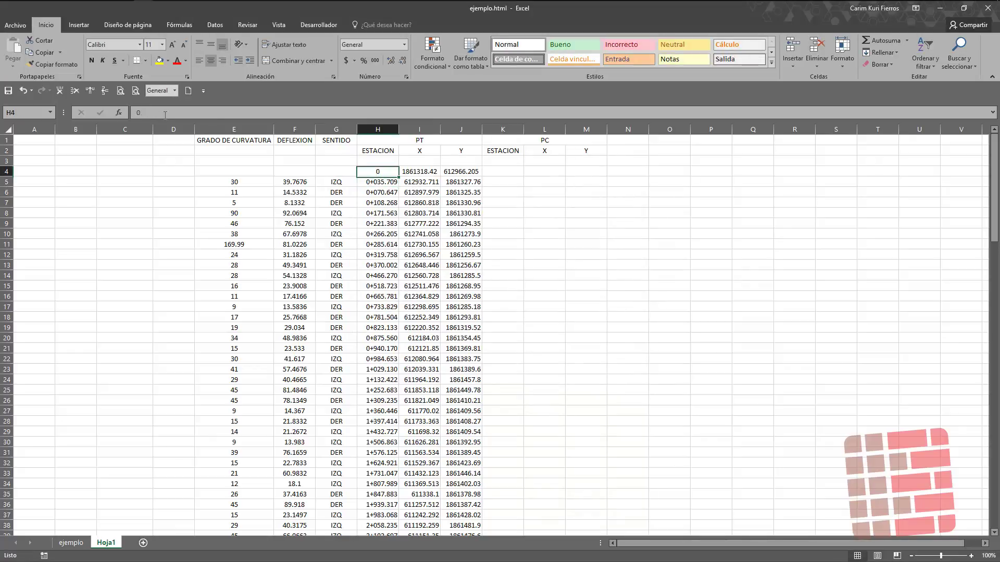
# - Swap the row 4 coordinates so X 612966.205 and Y 1861318.42 sit under their headers
pyautogui.write('x')
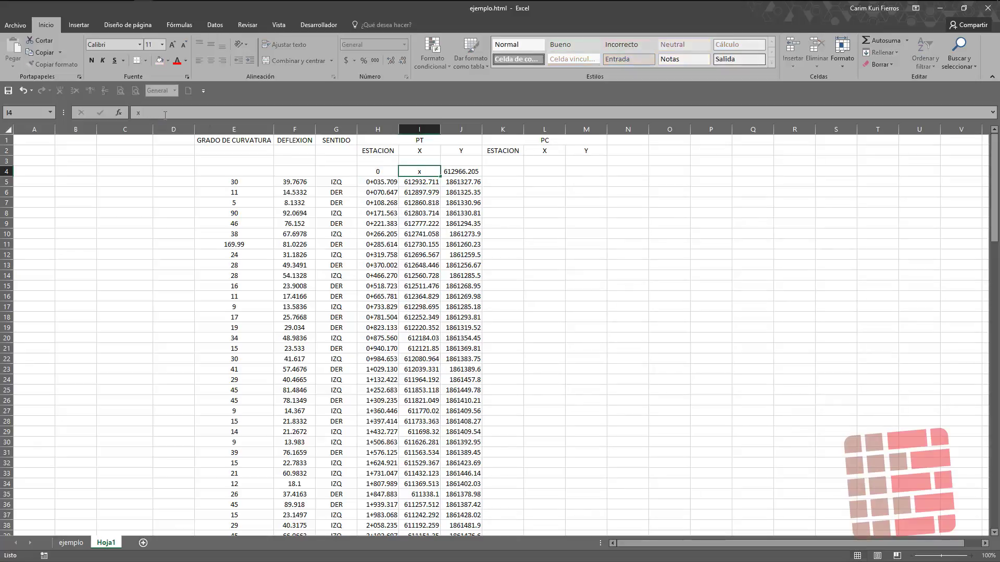
pyautogui.press('Escape')
pyautogui.press('Right')
pyautogui.hotkey('shift', 'Right')
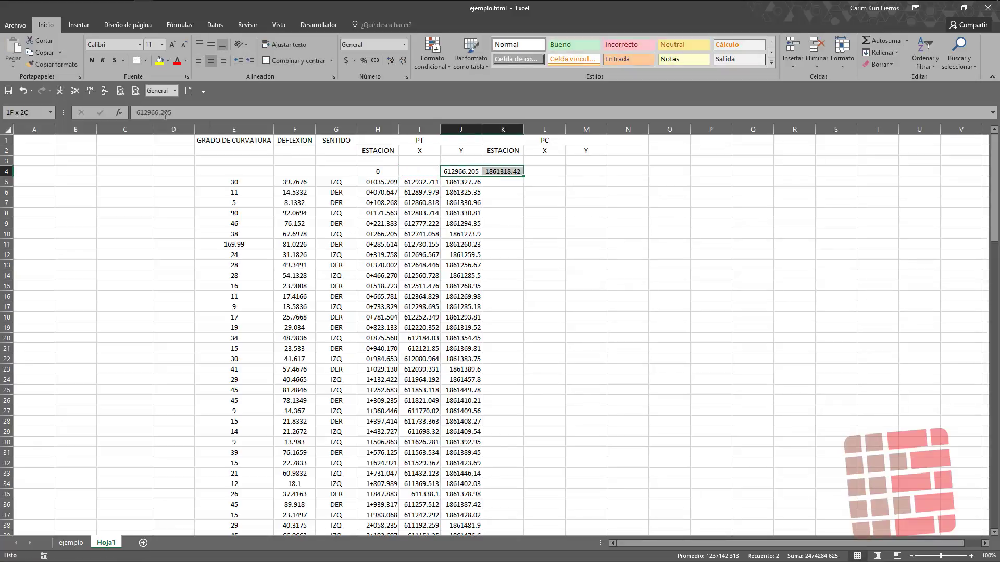
pyautogui.hotkey('ctrl', 'x')
pyautogui.press('Left')
pyautogui.hotkey('ctrl', 'v')
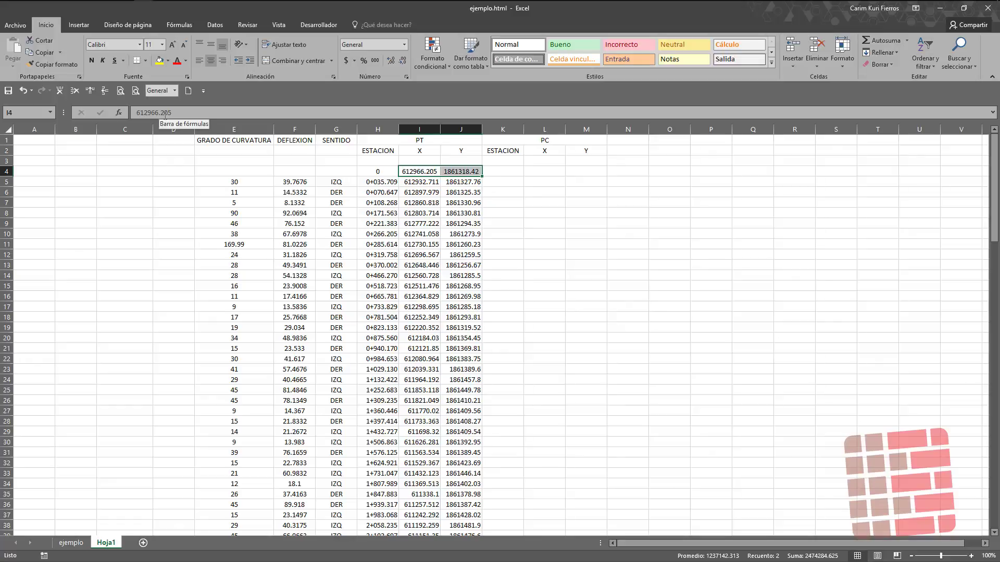
# - Copy the 0+000.000 station format from H5 onto H4
pyautogui.press('Left')
pyautogui.press('Down')
pyautogui.click(52, 64)
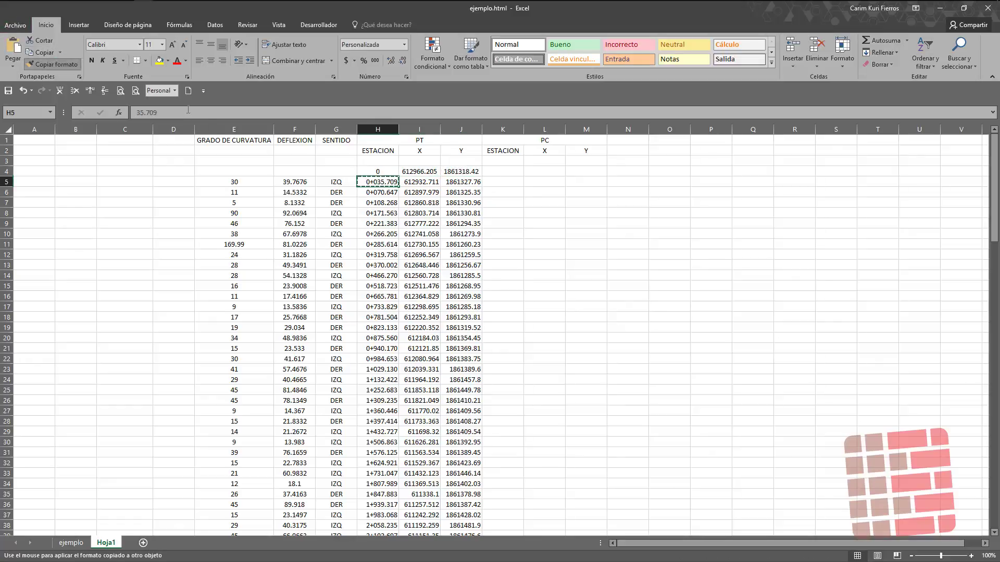
pyautogui.click(379, 176)
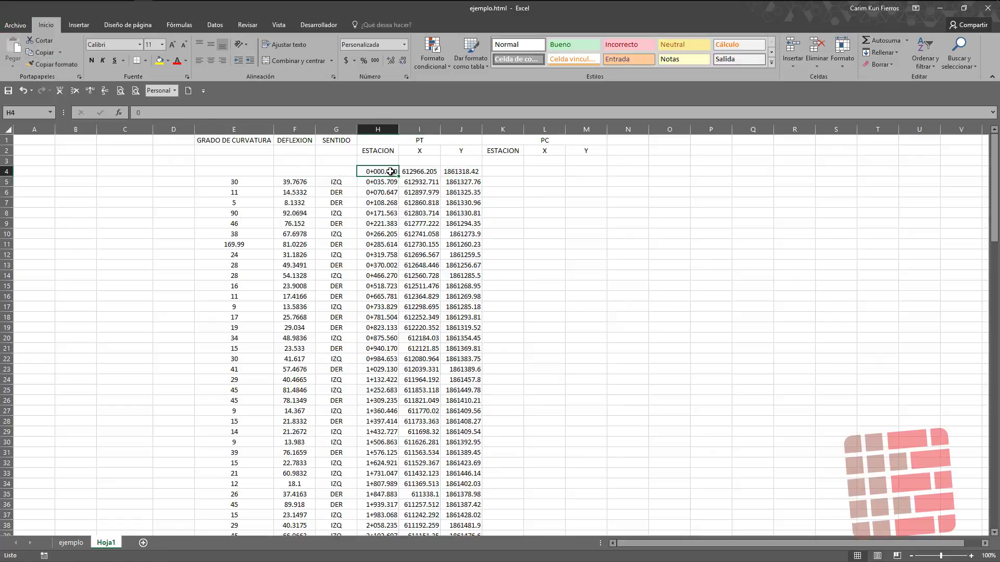
# - Filter the ejemplo sheet to PC: rows and copy them across columns A to D
pyautogui.click(85, 542)
pyautogui.click(361, 140)
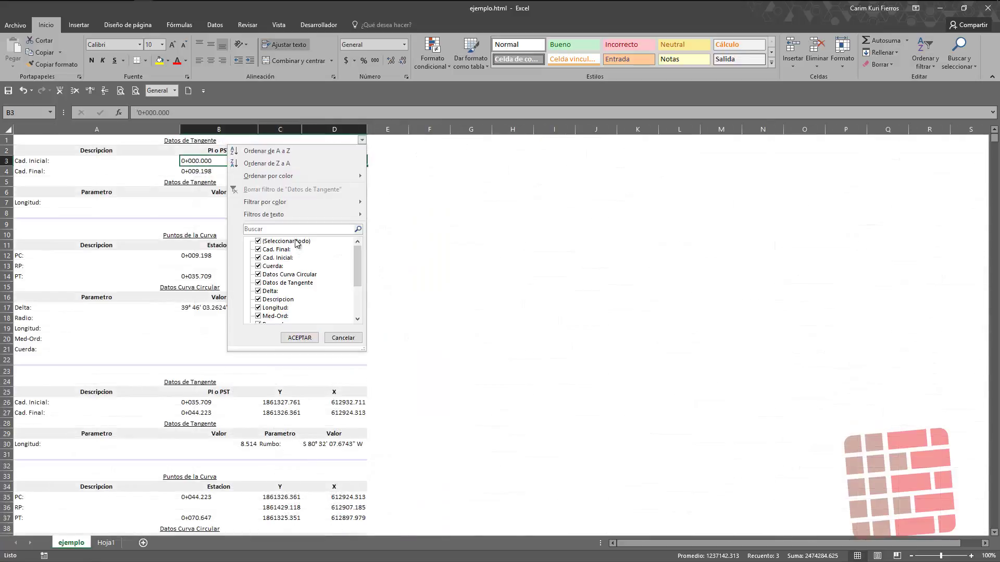
pyautogui.click(258, 242)
pyautogui.moveTo(361, 254); pyautogui.dragTo(361, 303)
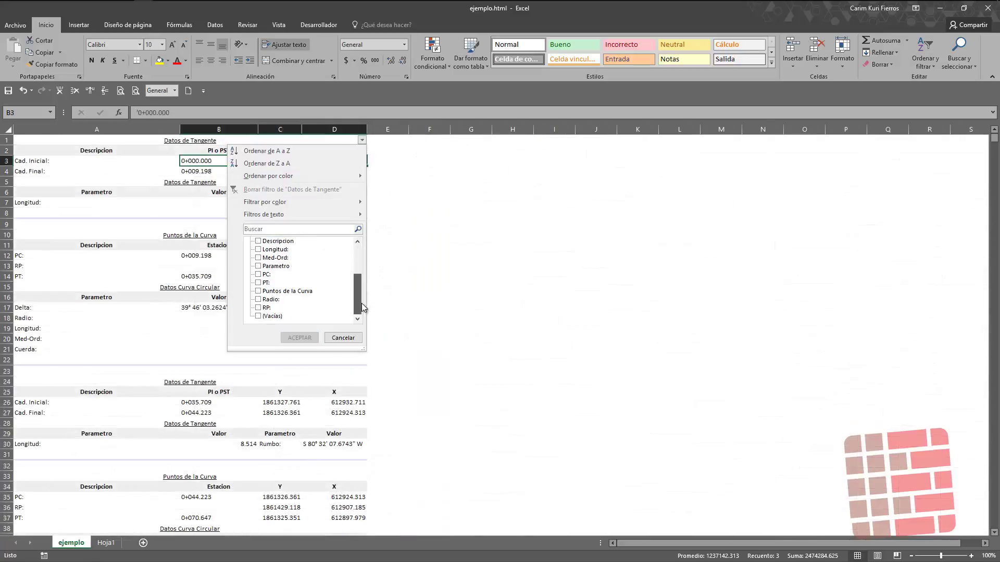
pyautogui.click(265, 275)
pyautogui.click(302, 338)
pyautogui.click(112, 150)
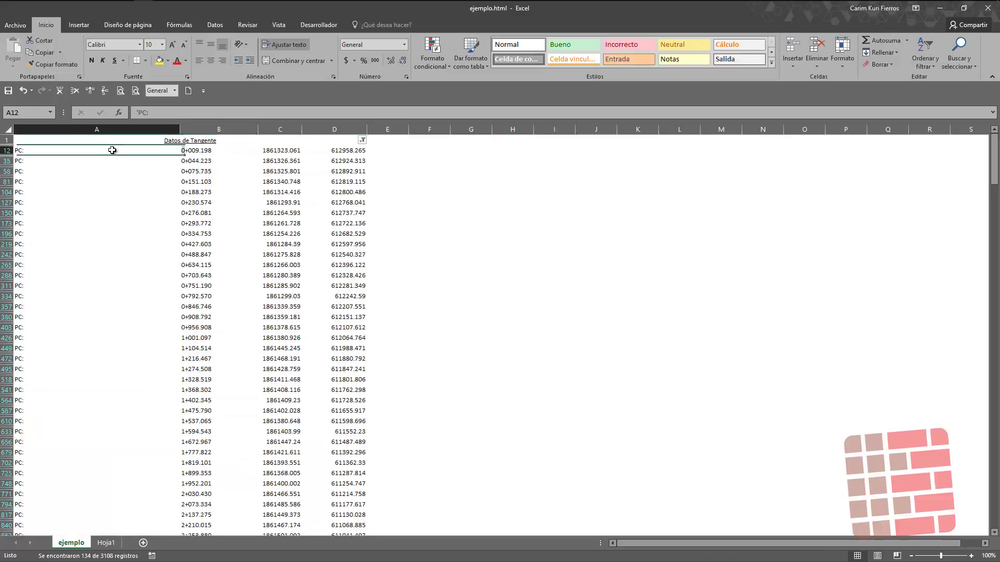
pyautogui.hotkey('ctrl', 'shift', 'Right')
pyautogui.hotkey('ctrl', 'shift', 'Down')
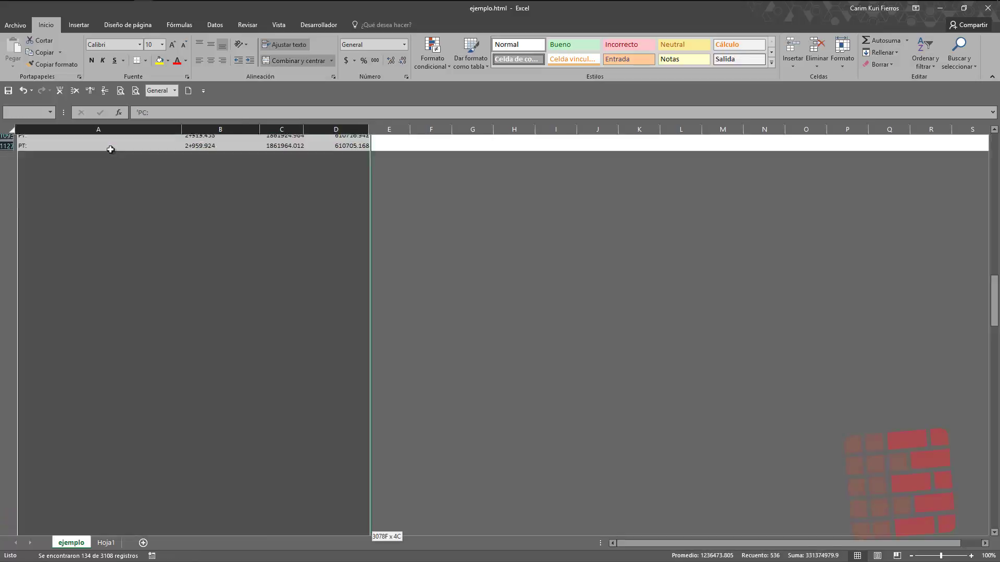
pyautogui.hotkey('ctrl', 'c')
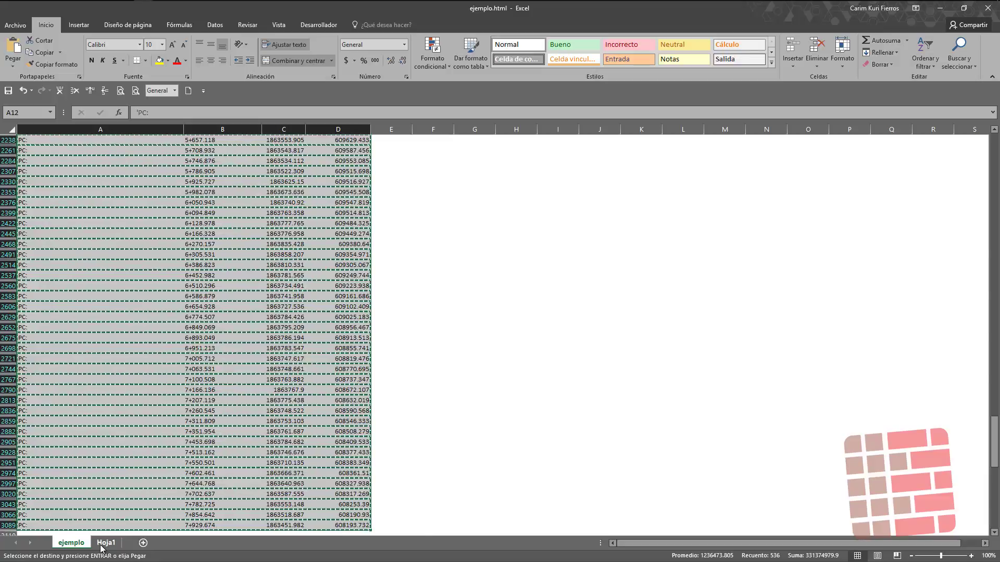
# - Paste the PC rows as values at N5 on Hoja1 and select the stations in column O
pyautogui.click(106, 543)
pyautogui.click(497, 184)
pyautogui.press('Right')
pyautogui.press('Right')
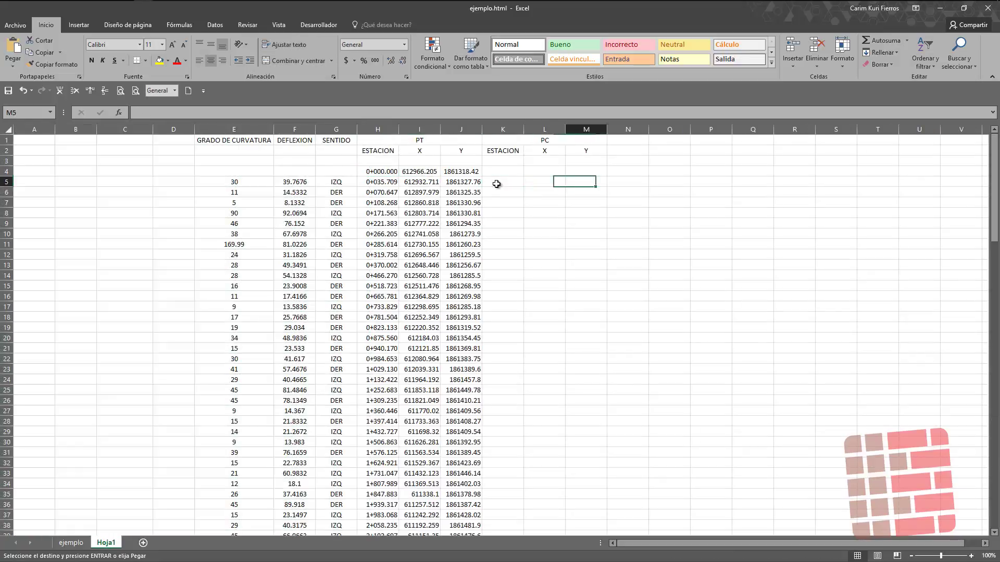
pyautogui.press('Right')
pyautogui.hotkey('ctrl', 'alt', 'v')
pyautogui.press('v')
pyautogui.press('Return')
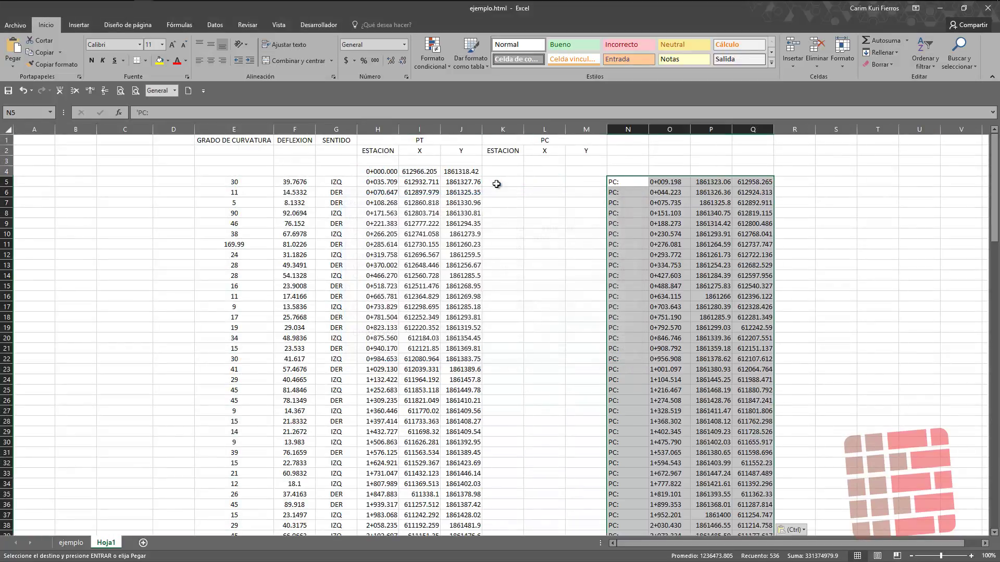
pyautogui.click(685, 184)
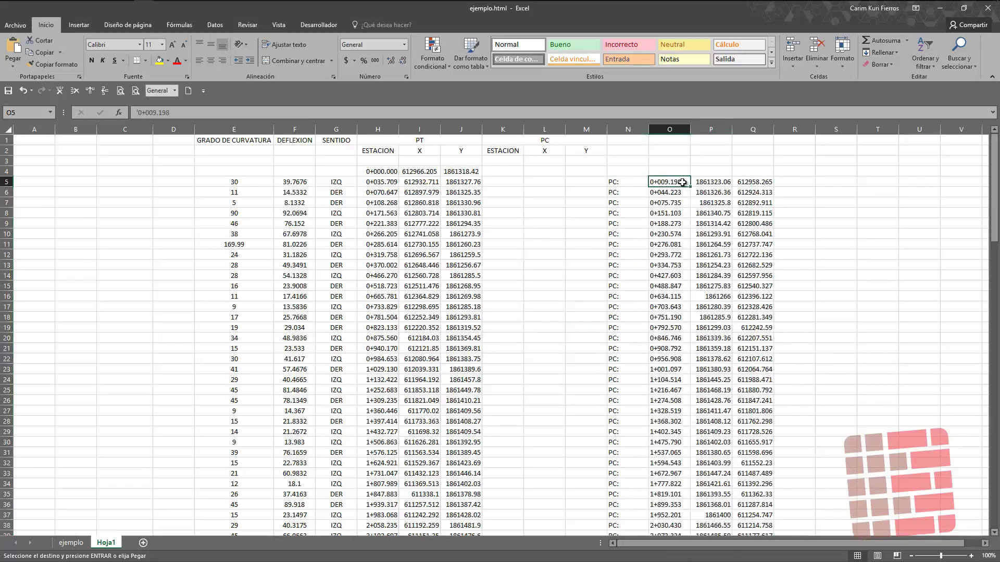
pyautogui.hotkey('ctrl', 'shift', 'Down')
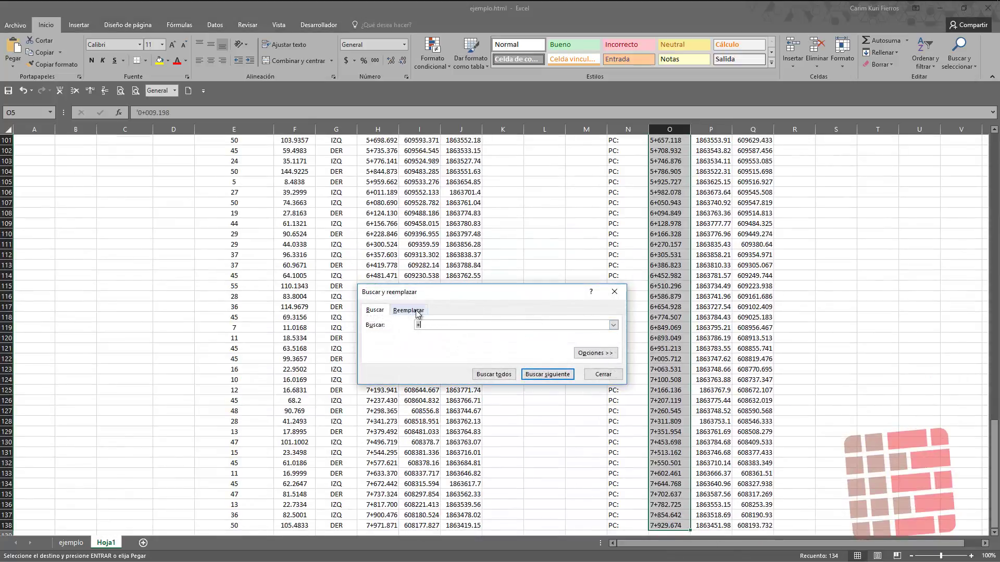
# - Strip the '+' signs from all 134 PC stations in column O
pyautogui.click(417, 313)
pyautogui.click(389, 374)
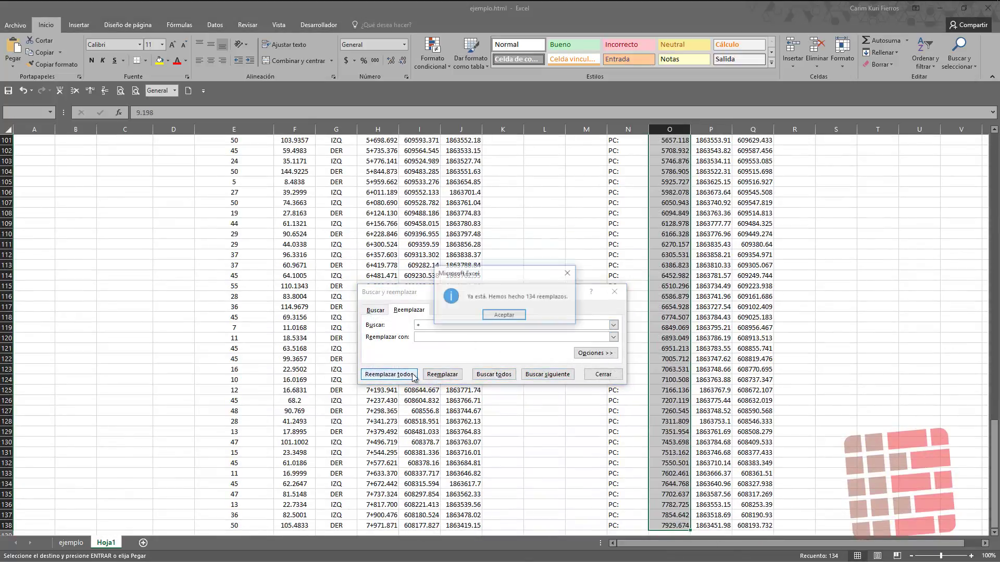
pyautogui.click(486, 319)
pyautogui.click(603, 374)
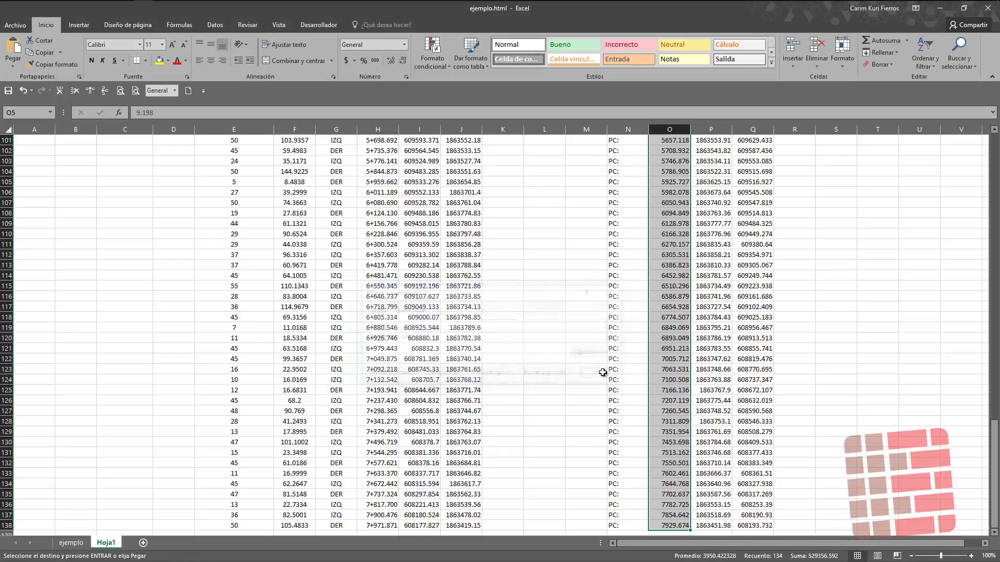
# - Apply the custom 0+000.000 stationing format to the PC stations
pyautogui.hotkey('ctrl', '1')
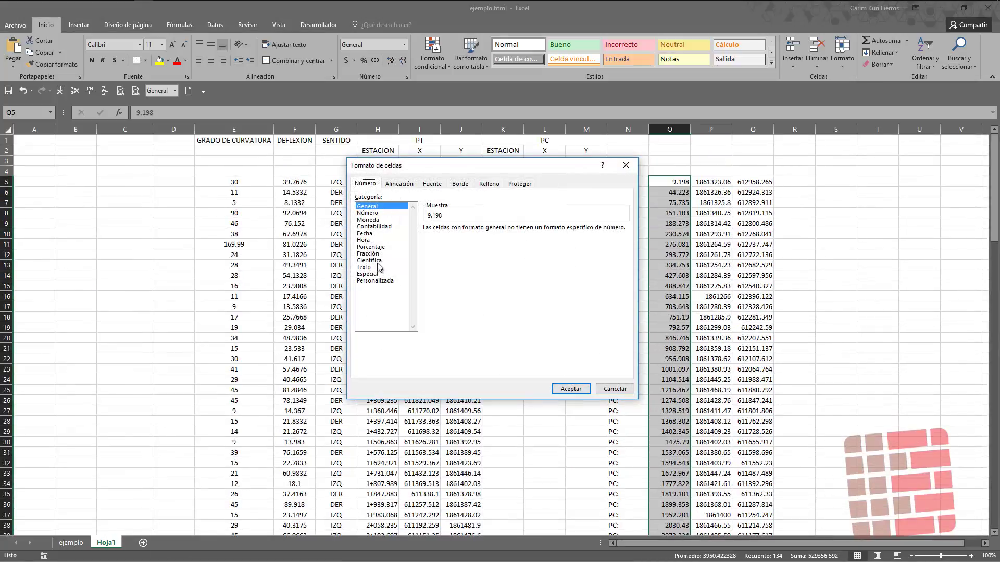
pyautogui.click(384, 281)
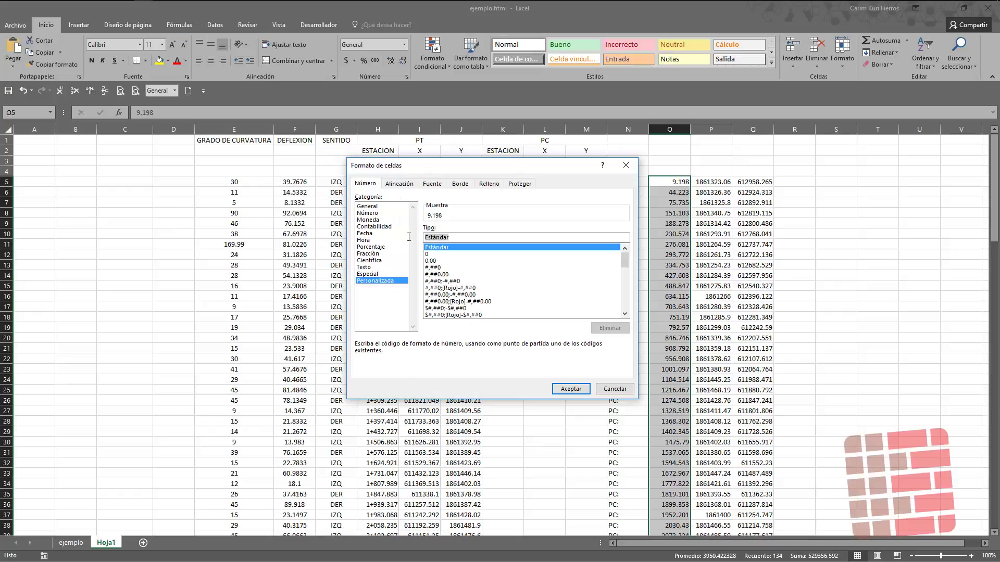
pyautogui.write('0+000')
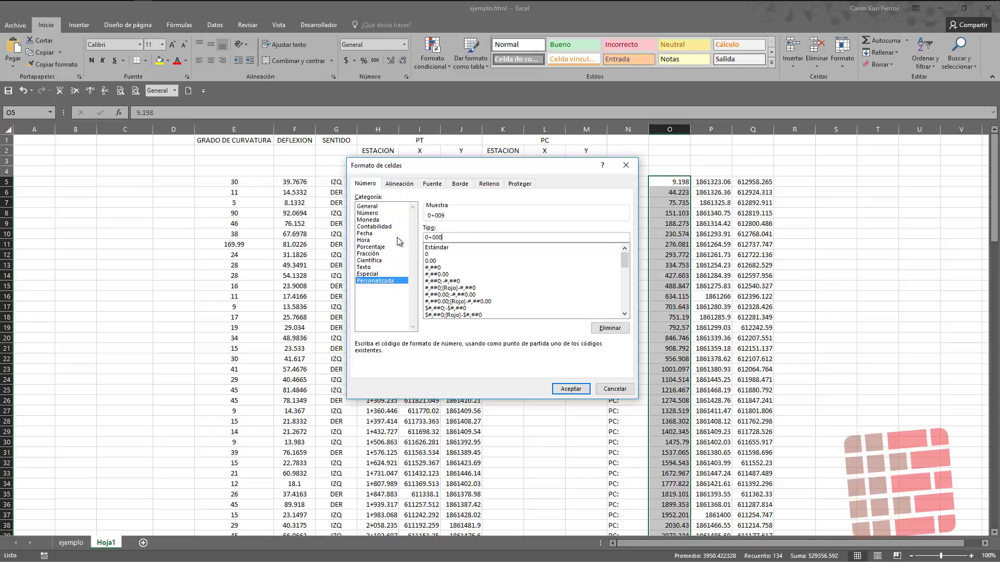
pyautogui.write('.000')
pyautogui.press('Return')
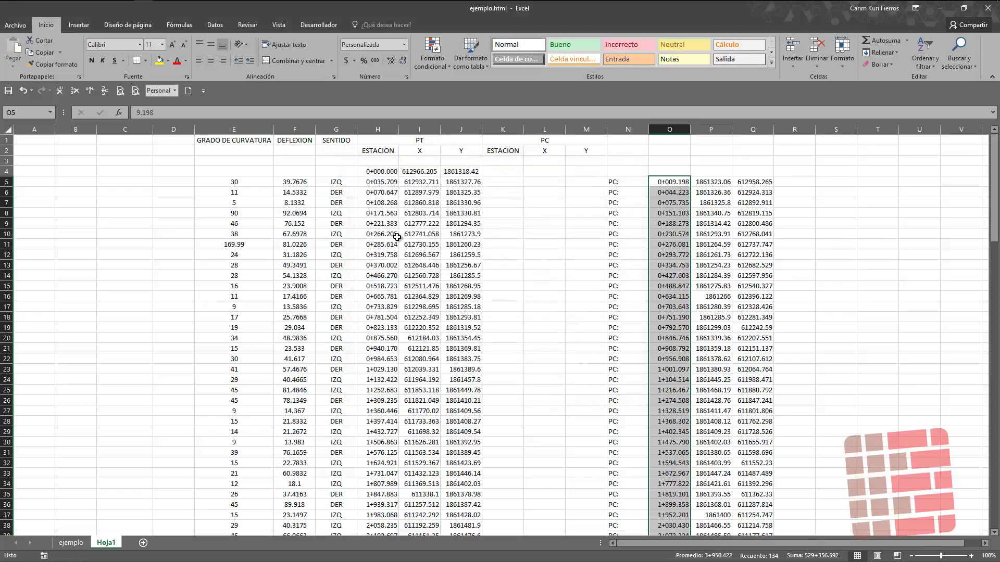
pyautogui.hotkey('ctrl', 'space')
pyautogui.hotkey('ctrl', 'c')
pyautogui.scroll(-3, 397, 237)
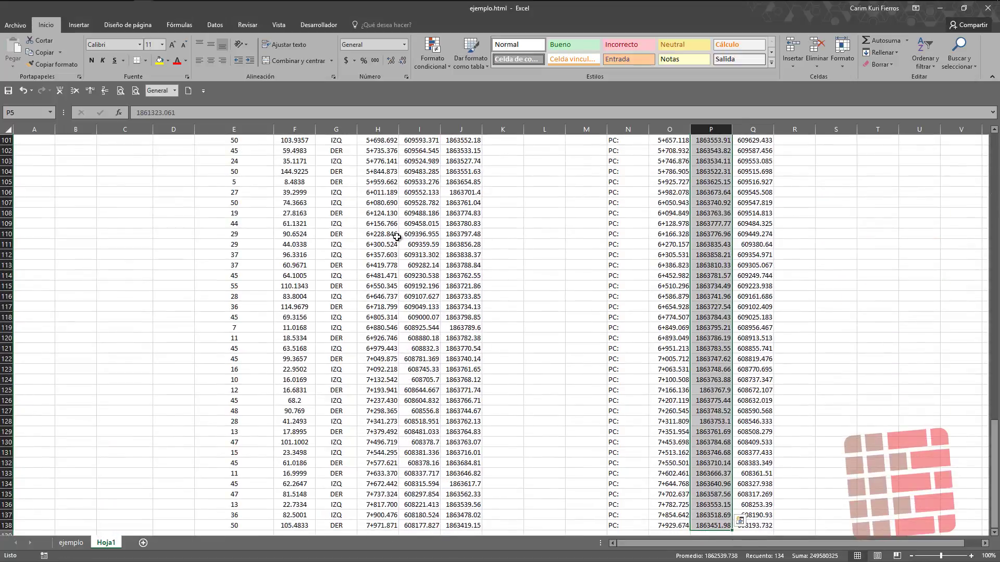
# - Reorder the coordinates by moving the X and Y block for rows 5–138 into columns P and Q
pyautogui.scroll(-2, 397, 237)
pyautogui.scroll(5, 397, 237)
pyautogui.press('Right')
pyautogui.press('Right')
pyautogui.press('Return')
pyautogui.hotkey('shift', 'Left')
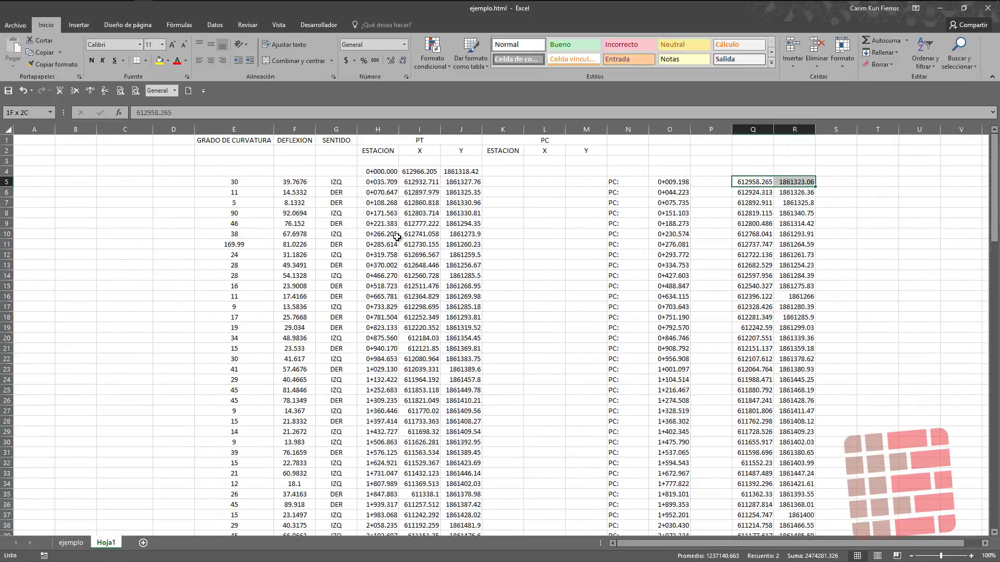
pyautogui.press('End')
pyautogui.hotkey('shift', 'Down')
pyautogui.hotkey('ctrl', 'x')
pyautogui.press('Left')
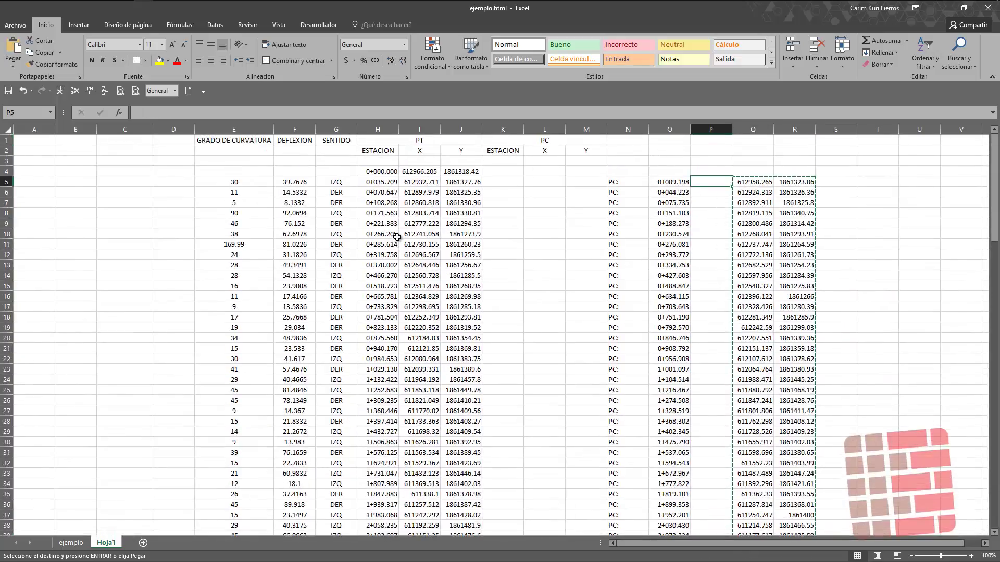
pyautogui.hotkey('ctrl', 'v')
# - Copy the PC station, X and Y block O5:Q138 and paste it at K5 under the PC headings
pyautogui.press('Left')
pyautogui.hotkey('shift', 'Right')
pyautogui.hotkey('shift', 'Right')
pyautogui.press('End')
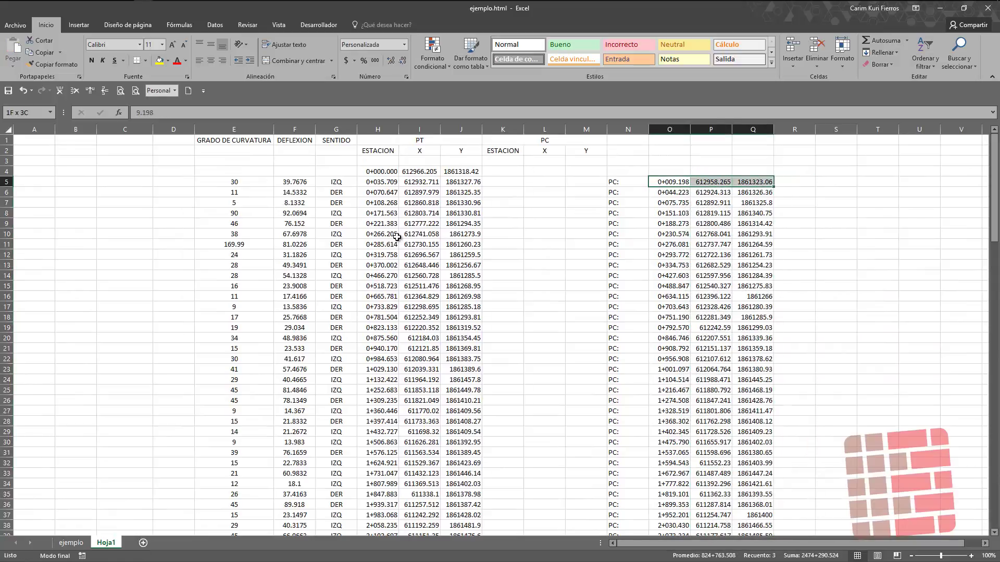
pyautogui.hotkey('shift', 'Down')
pyautogui.hotkey('ctrl', 'c')
pyautogui.scroll(20, 397, 237)
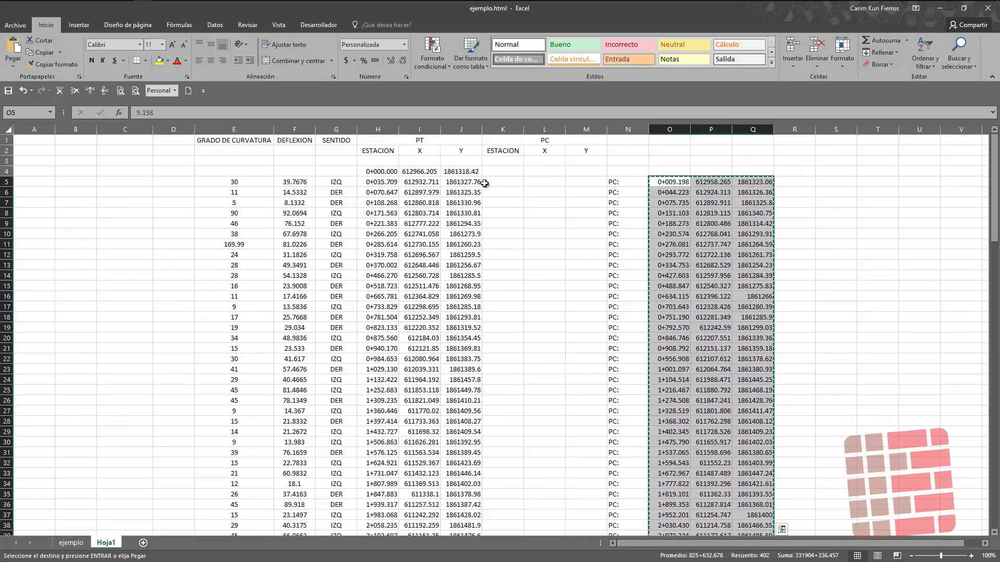
pyautogui.click(495, 182)
pyautogui.hotkey('ctrl', 'v')
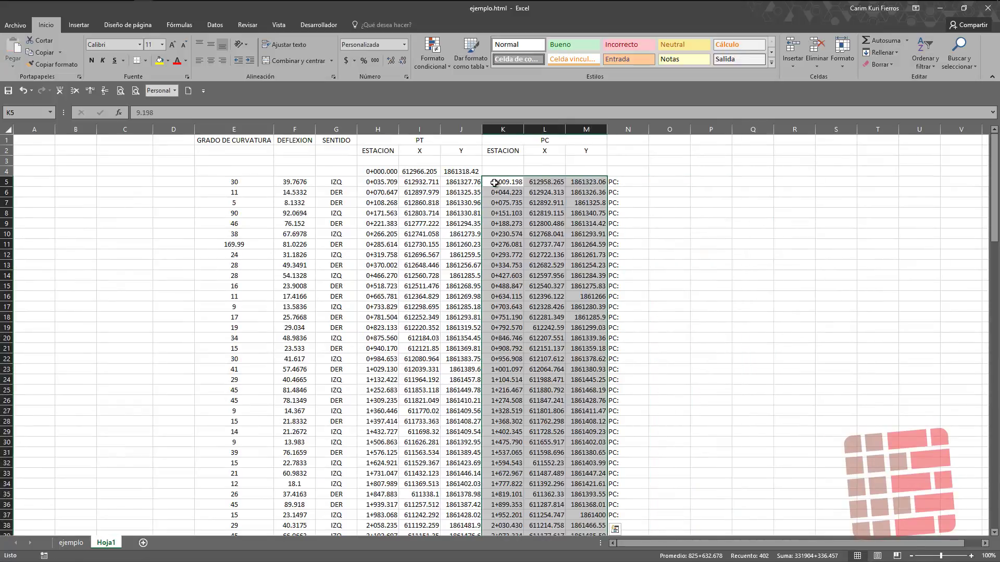
# - Delete the PC: labels in column N and open SCRIPT SEÑALAMIENTOS VIDEO.xlsm from the desktop
pyautogui.press('Right')
pyautogui.press('Right')
pyautogui.press('Right')
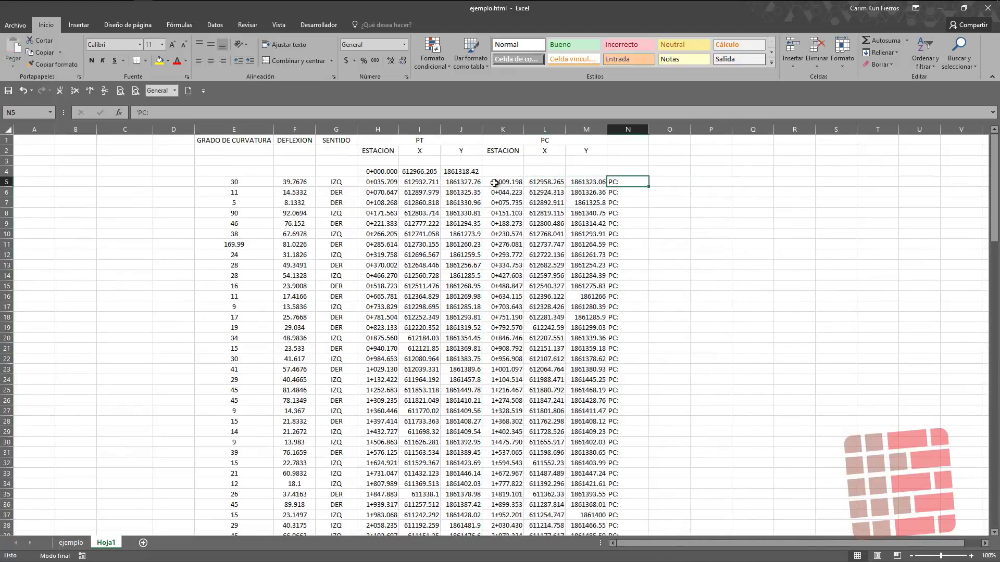
pyautogui.hotkey('ctrl', 'shift', 'Down')
pyautogui.press('Delete')
pyautogui.press('Left')
pyautogui.press('Left')
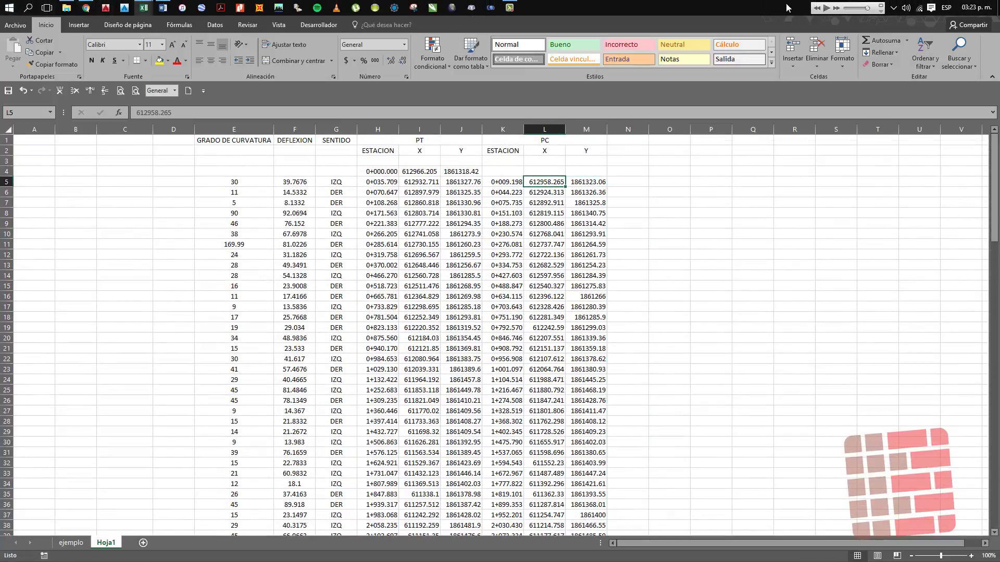
pyautogui.click(997, 8)
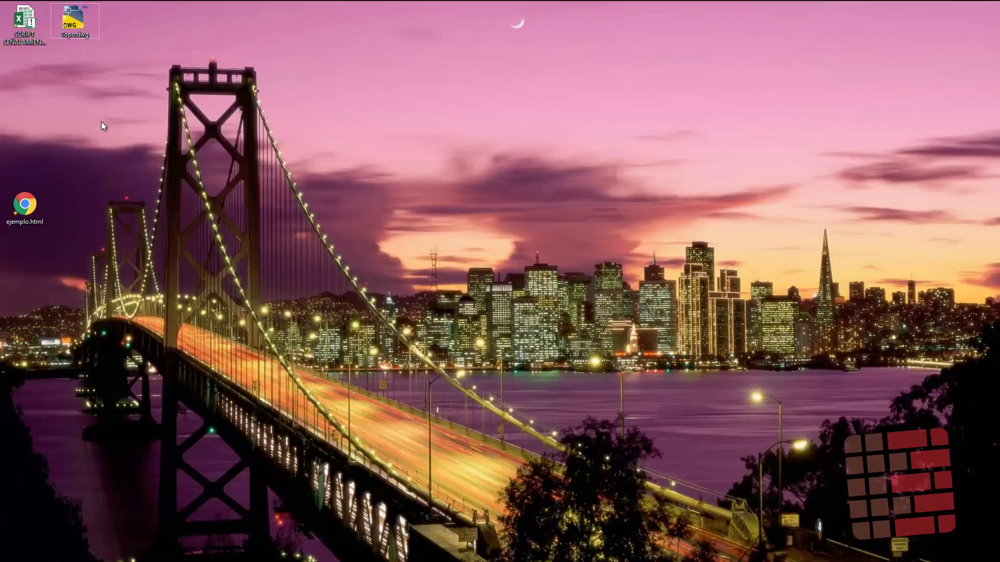
pyautogui.doubleClick(27, 41)
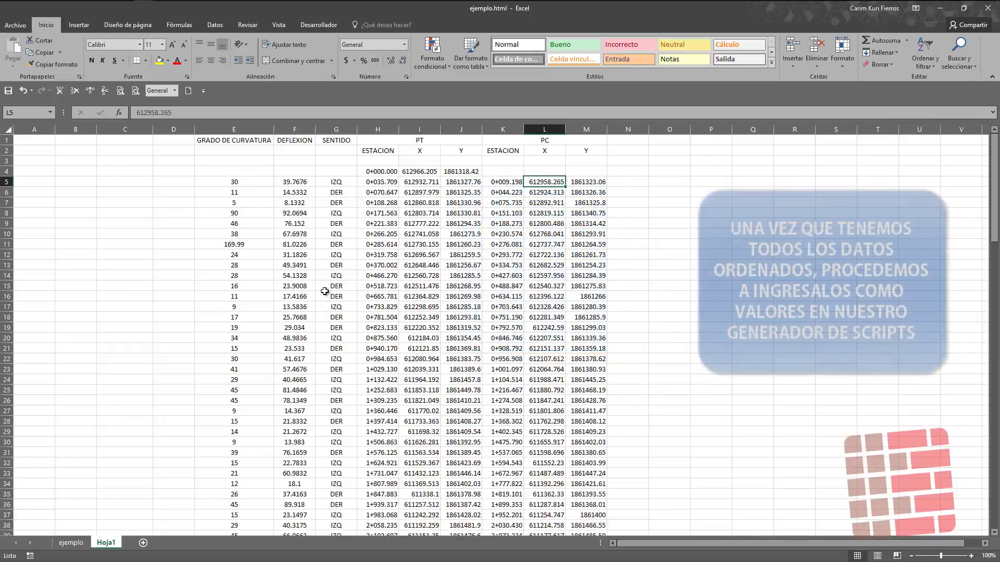
# - Copy the curve table E4:M138 and paste it as values at C11 of the script workbook
pyautogui.moveTo(238, 171); pyautogui.dragTo(586, 172)
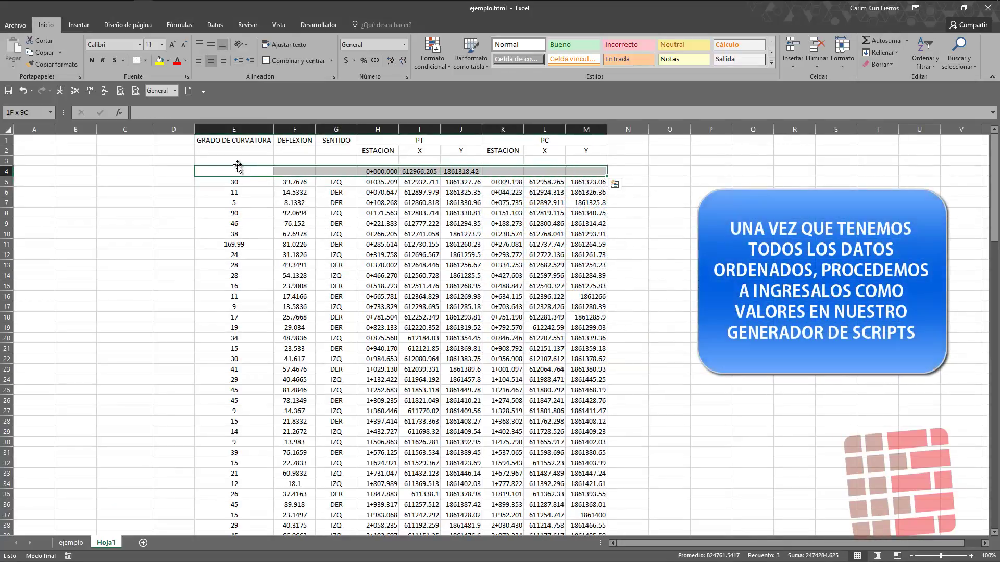
pyautogui.hotkey('shift', 'Down')
pyautogui.hotkey('ctrl', 'shift', 'Down')
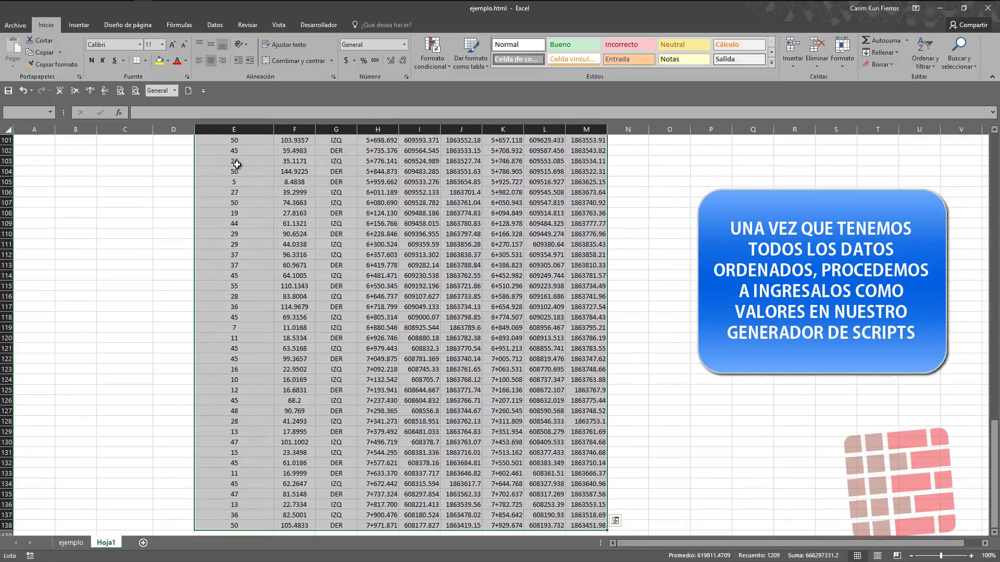
pyautogui.hotkey('ctrl', 'c')
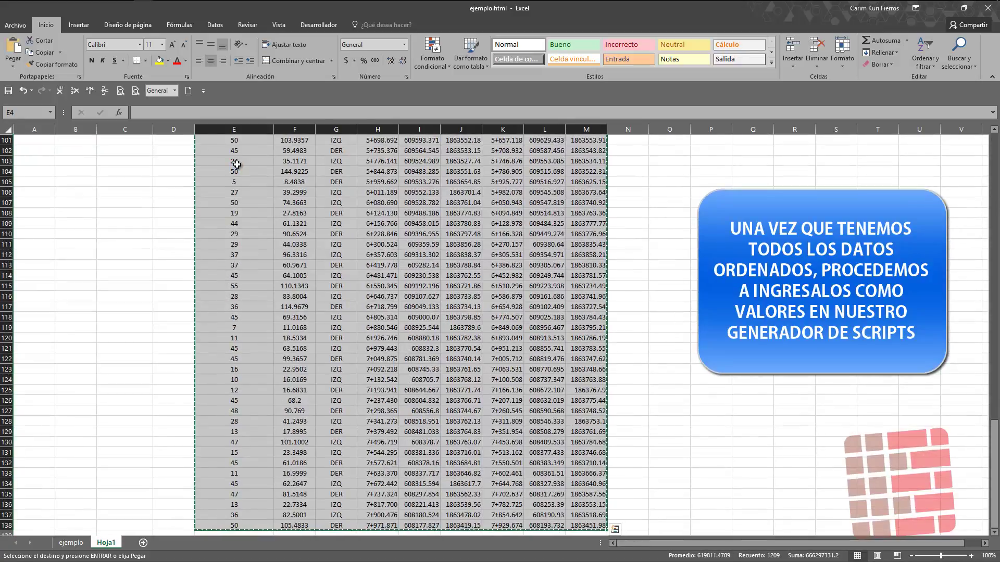
pyautogui.hotkey('alt', 'Tab')
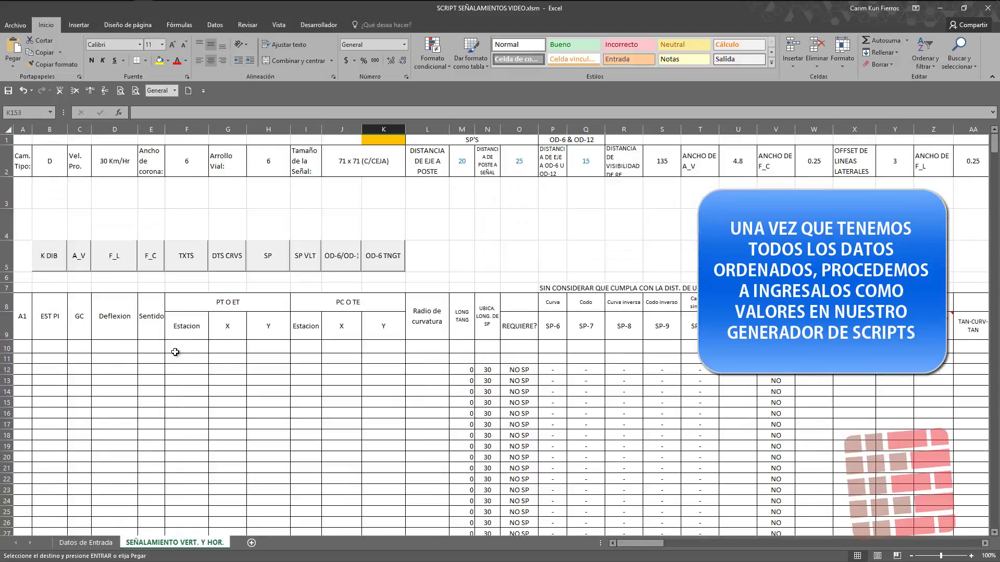
pyautogui.click(86, 358)
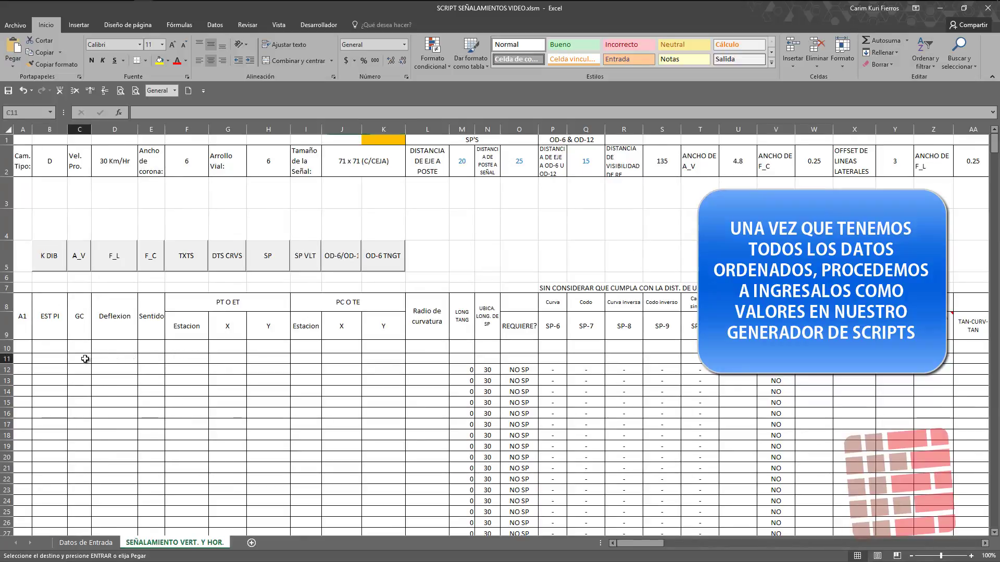
pyautogui.hotkey('ctrl', 'alt', 'v')
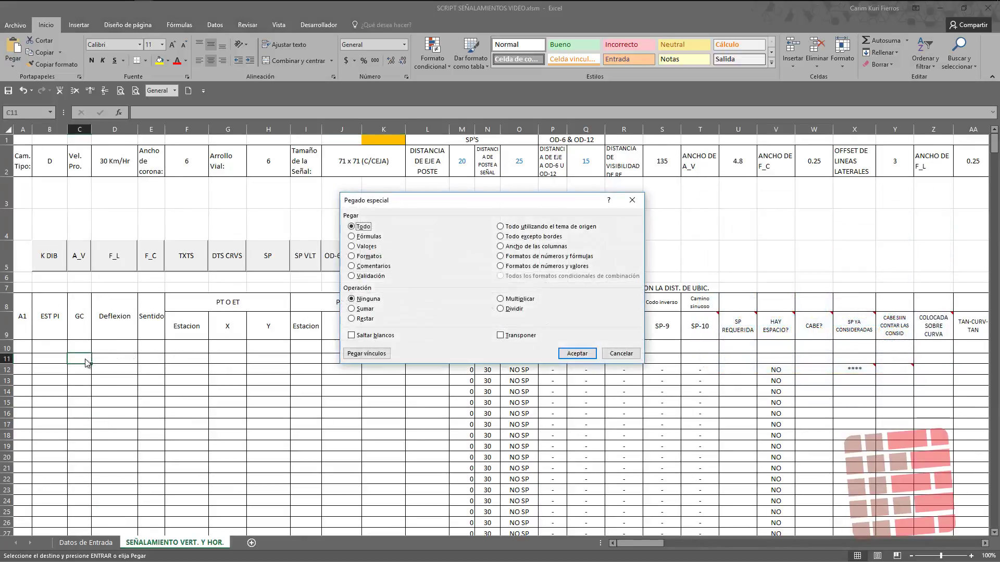
pyautogui.press('v')
pyautogui.press('Return')
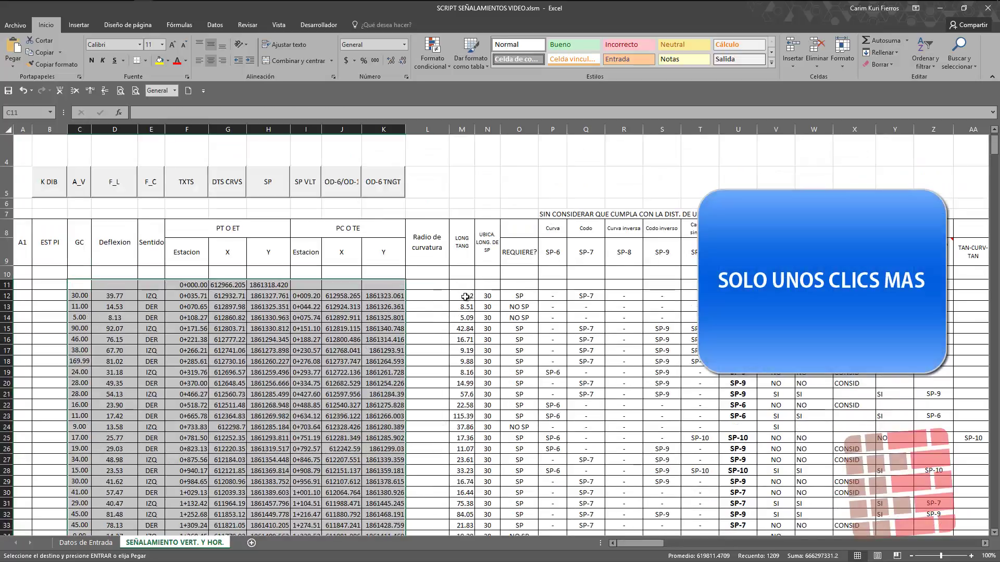
# - Enter the radius formula =1145.92/C12 in cell L12
pyautogui.doubleClick(465, 296)
pyautogui.click(442, 295)
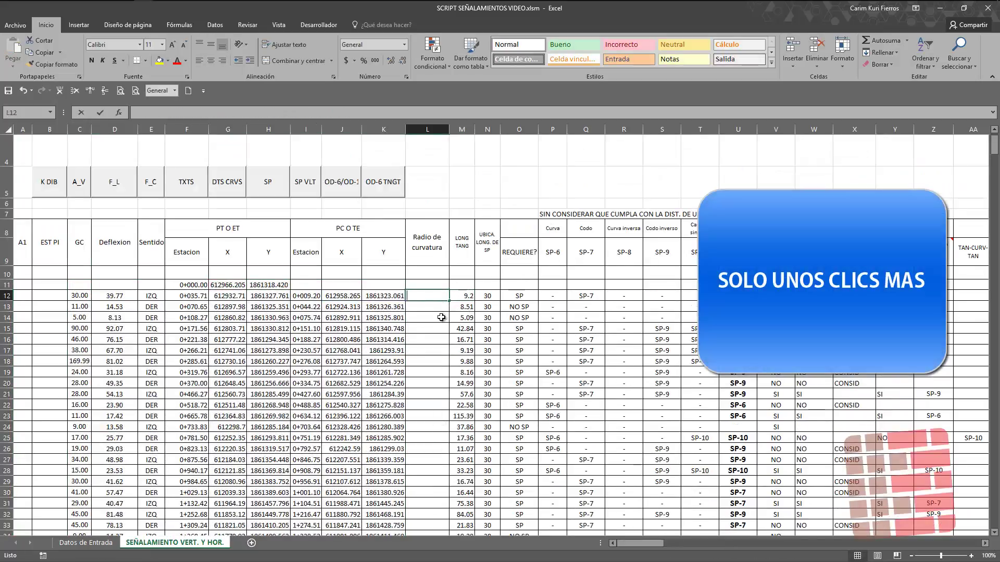
pyautogui.scroll(-4, 434, 502)
pyautogui.scroll(2, 434, 502)
pyautogui.scroll(1, 432, 500)
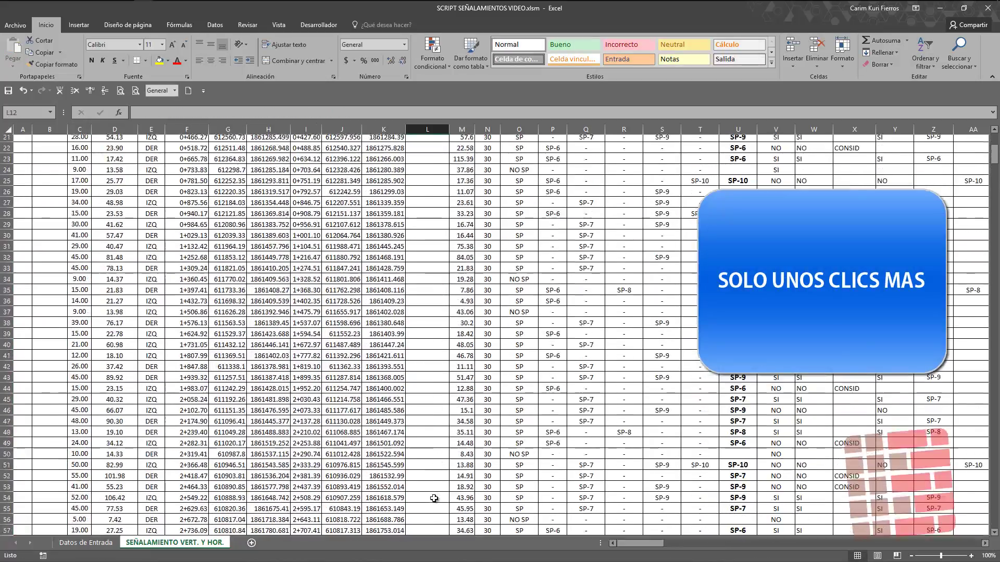
pyautogui.scroll(2, 430, 497)
pyautogui.write('+1145.952')
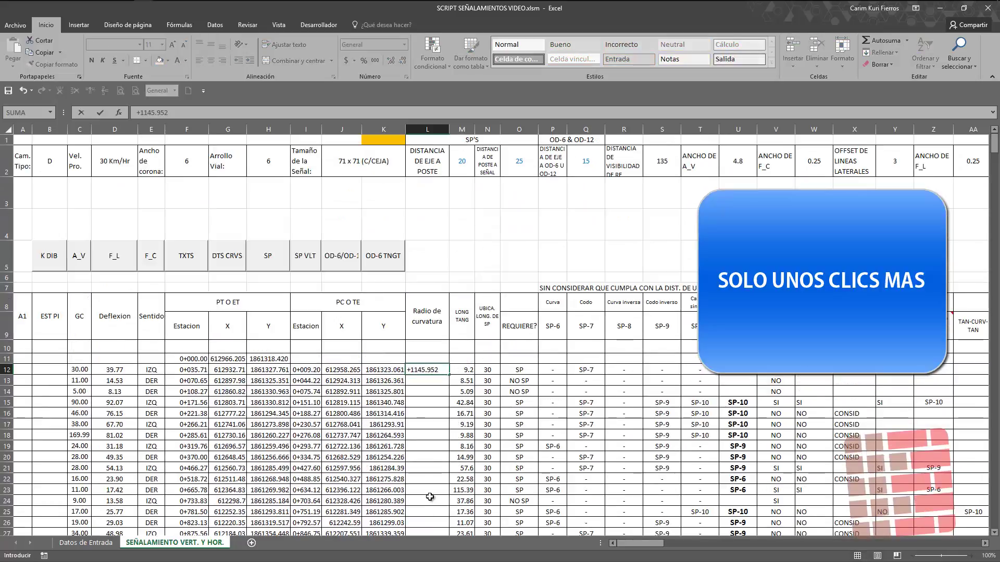
pyautogui.press('BackSpace')
pyautogui.press('BackSpace')
pyautogui.write('2/')
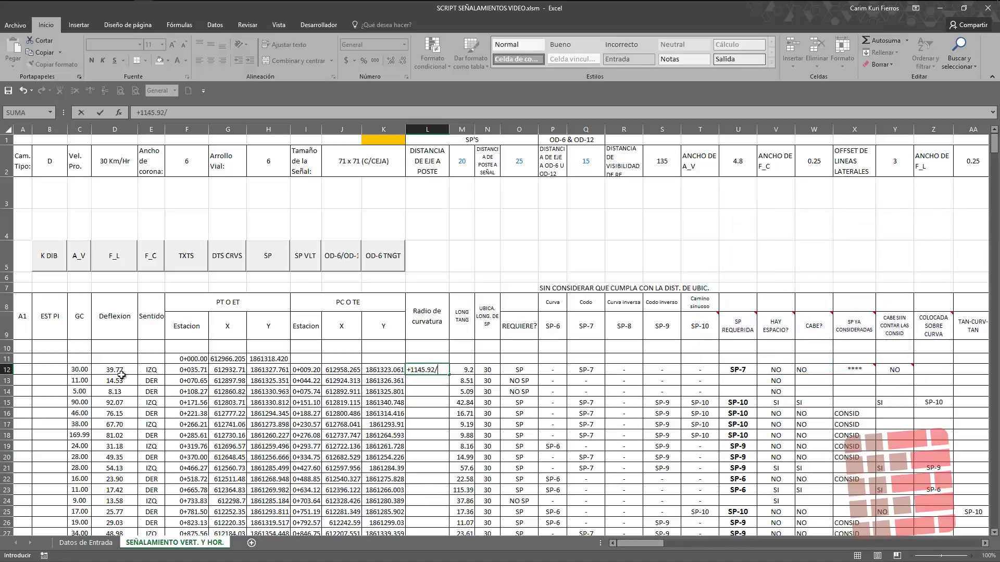
pyautogui.click(82, 371)
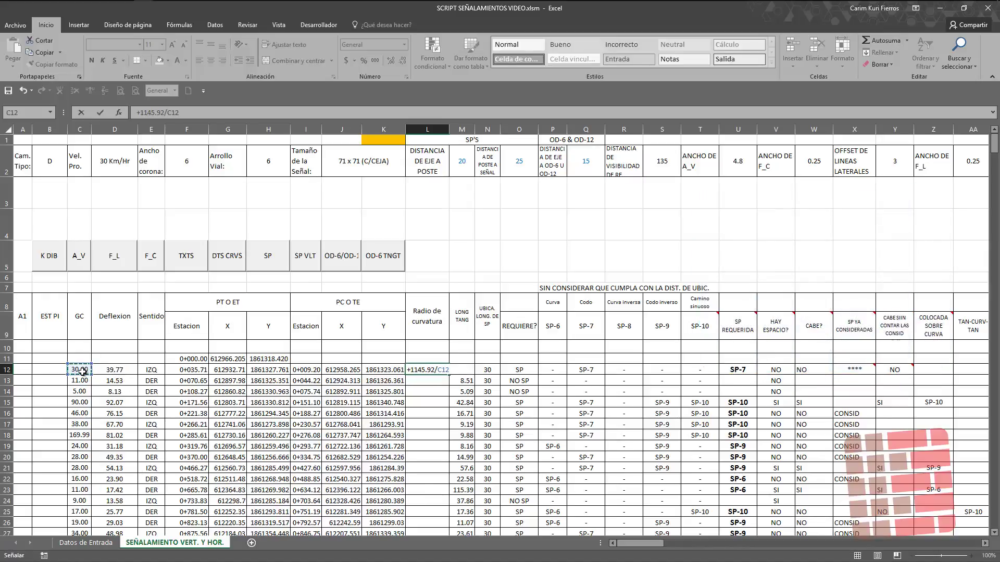
pyautogui.press('Return')
# - Fill the =1145.92/C12 radius formula down column L to the last curve row
pyautogui.press('Up')
pyautogui.hotkey('ctrl', 'c')
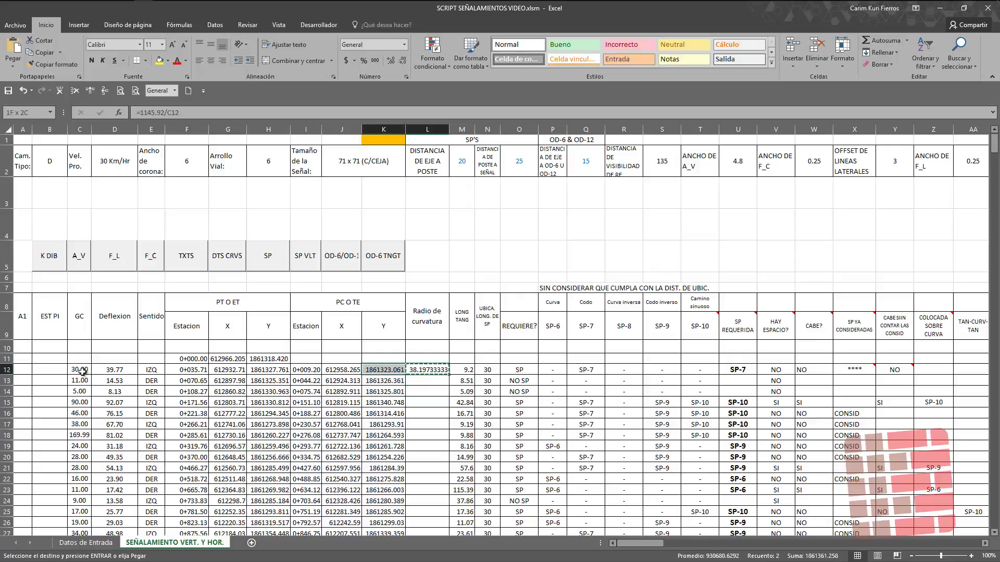
pyautogui.hotkey('ctrl', 'shift', 'Down')
pyautogui.hotkey('ctrl', 'v')
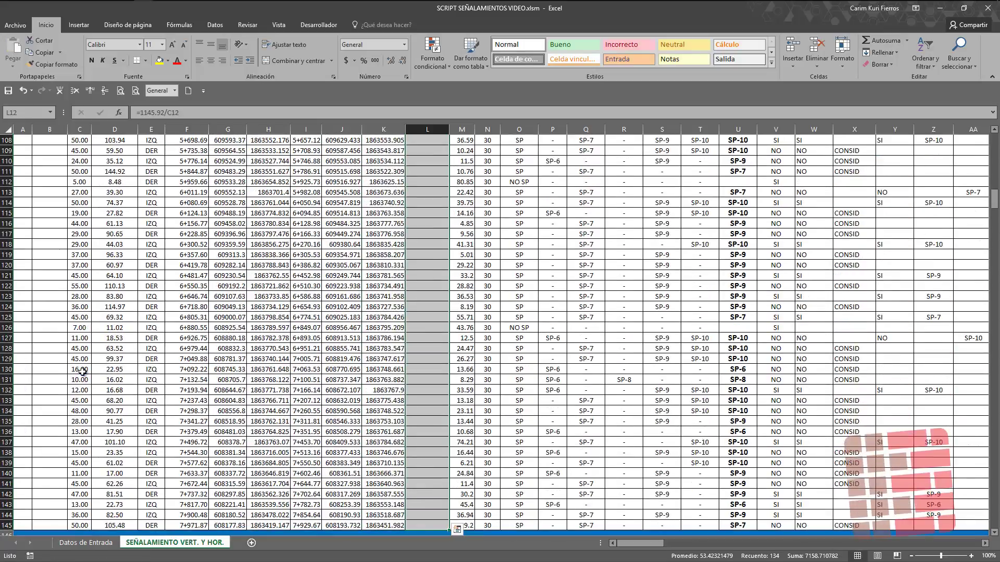
pyautogui.scroll(10, 129, 366)
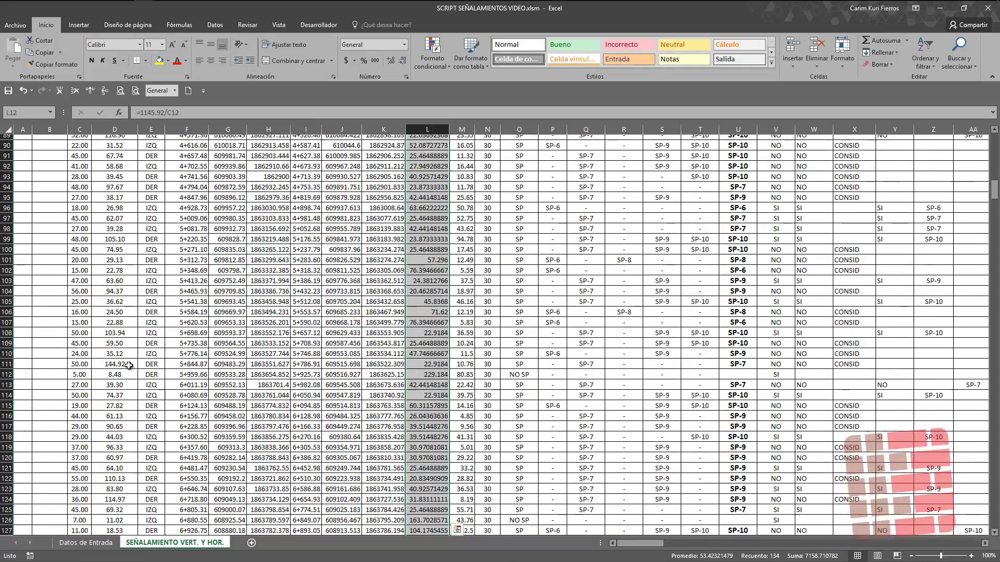
pyautogui.scroll(10, 130, 365)
pyautogui.scroll(10, 133, 366)
pyautogui.scroll(8, 136, 365)
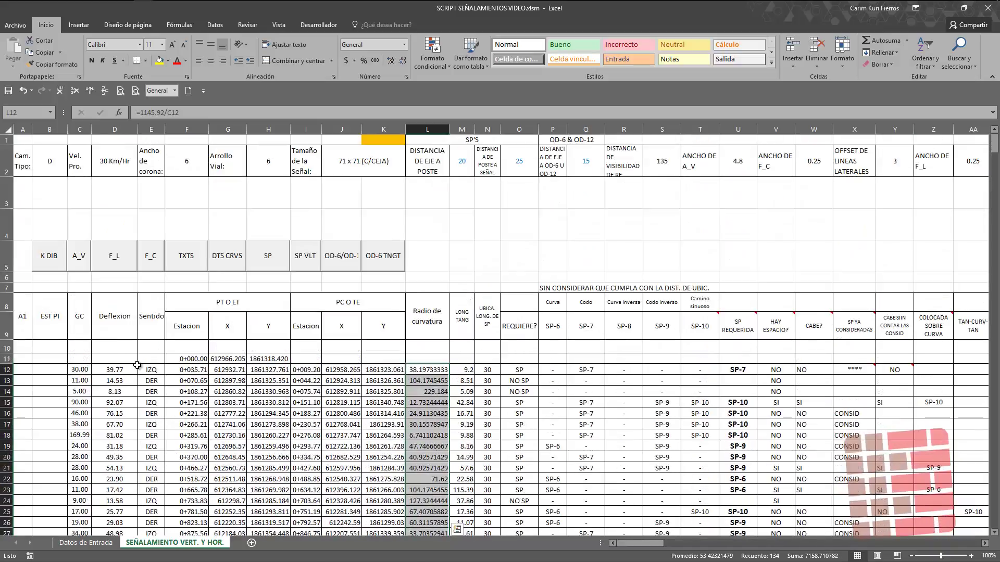
# - Number the curves in column A with an incrementing formula filled down to row 145
pyautogui.click(27, 369)
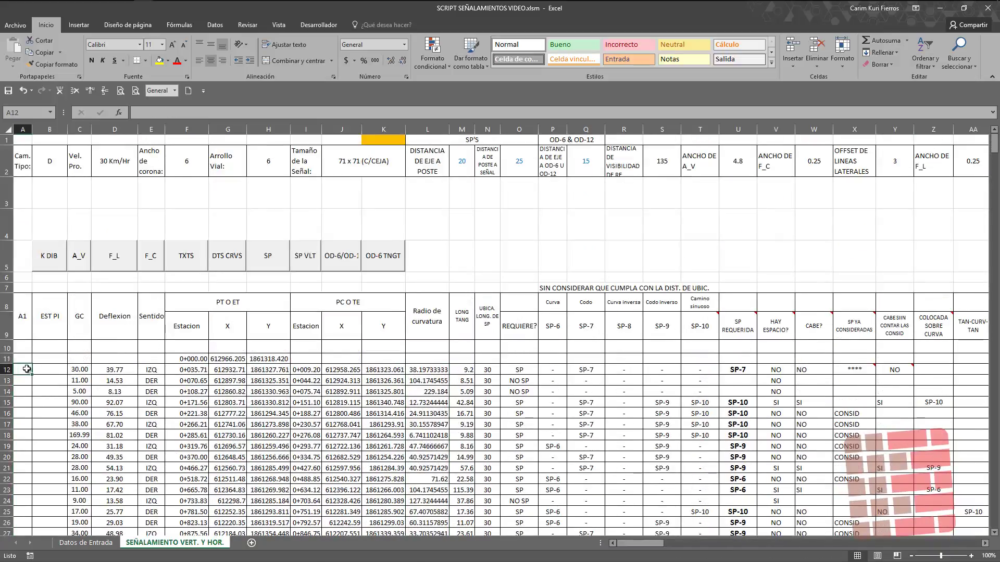
pyautogui.write('+')
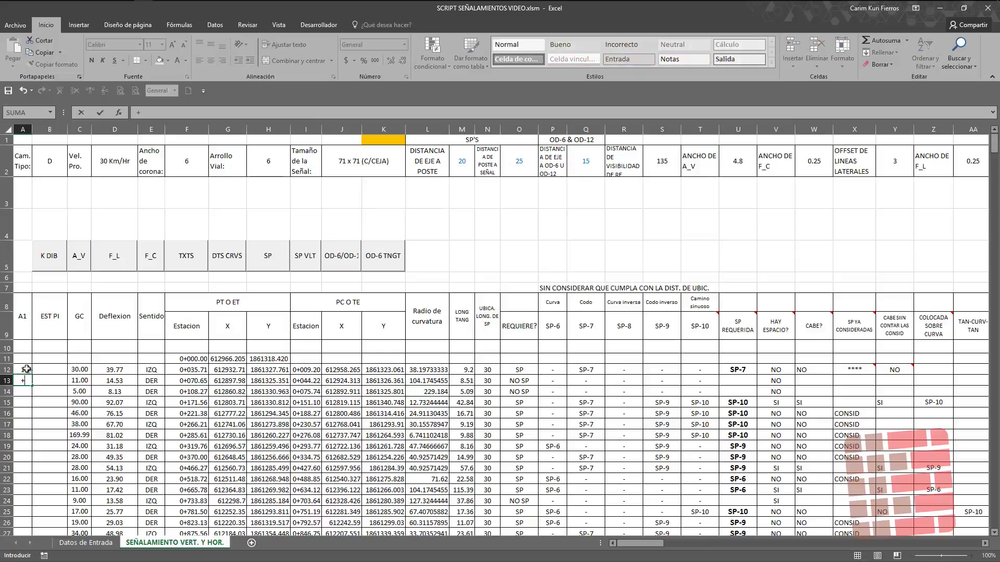
pyautogui.click(26, 369)
pyautogui.write('+1')
pyautogui.press('Return')
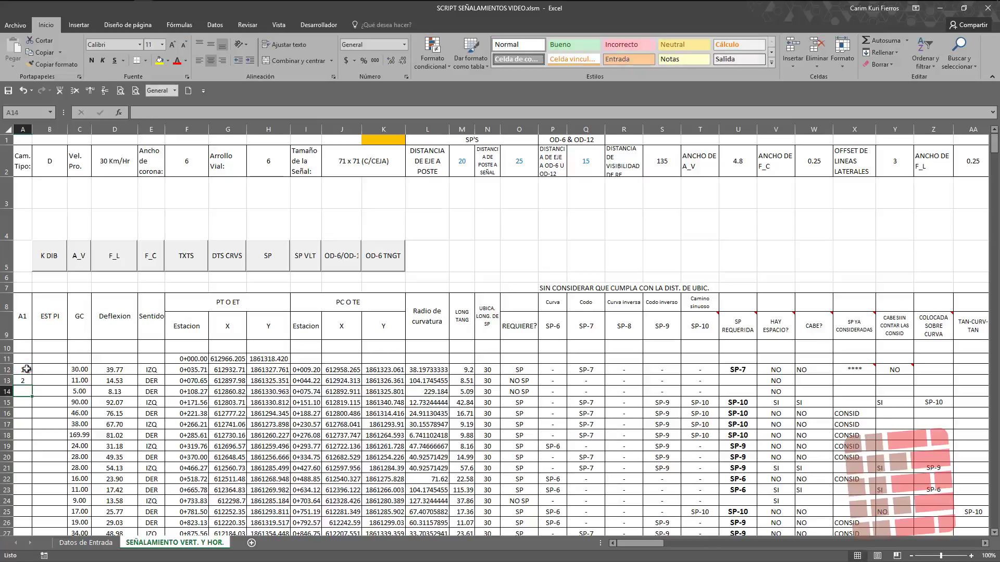
pyautogui.press('Up')
pyautogui.hotkey('shift', 'Right')
pyautogui.hotkey('shift', 'Right')
pyautogui.hotkey('ctrl', 'c')
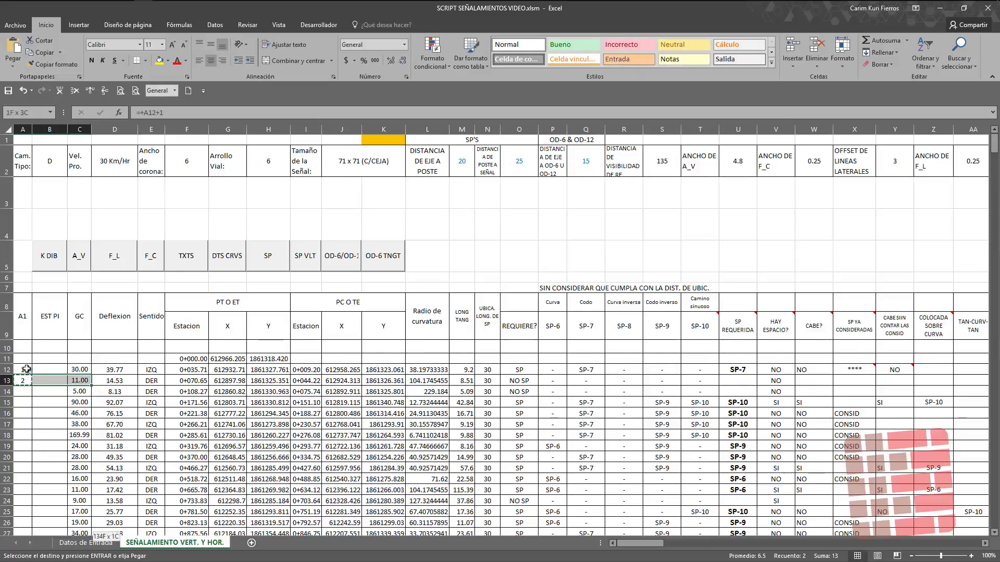
pyautogui.hotkey('ctrl', 'shift', 'Down')
pyautogui.hotkey('shift', 'Left')
pyautogui.hotkey('shift', 'Left')
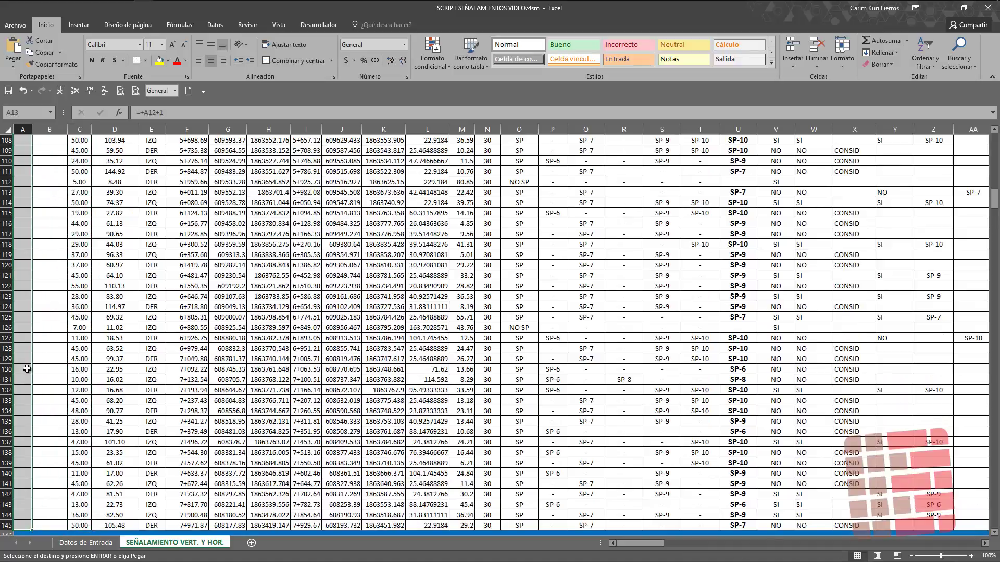
pyautogui.press('Return')
pyautogui.scroll(10, 44, 372)
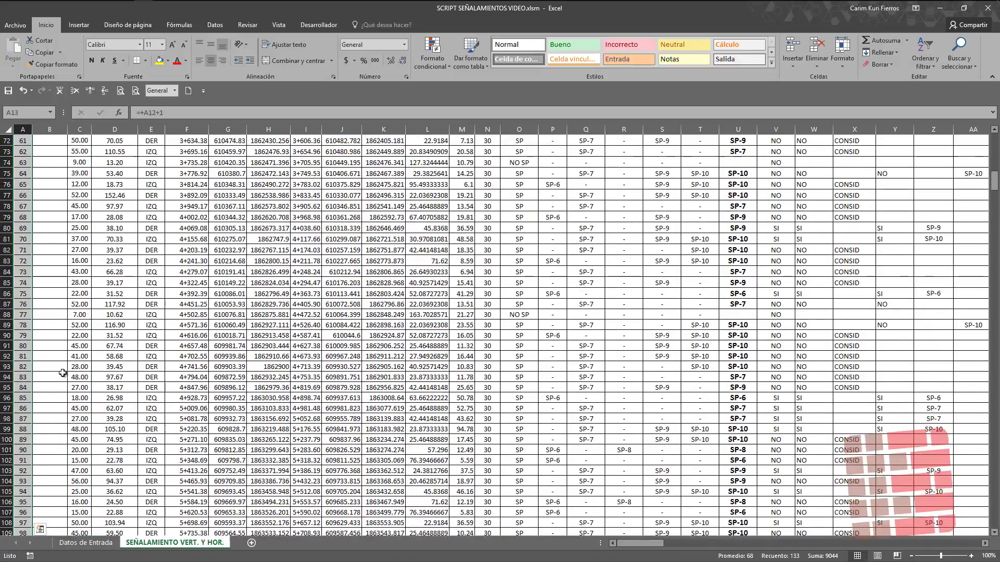
pyautogui.scroll(13, 78, 365)
pyautogui.scroll(12, 156, 357)
# - Save the workbook and run the OD-6 TNGT tangent signage macro
pyautogui.click(195, 347)
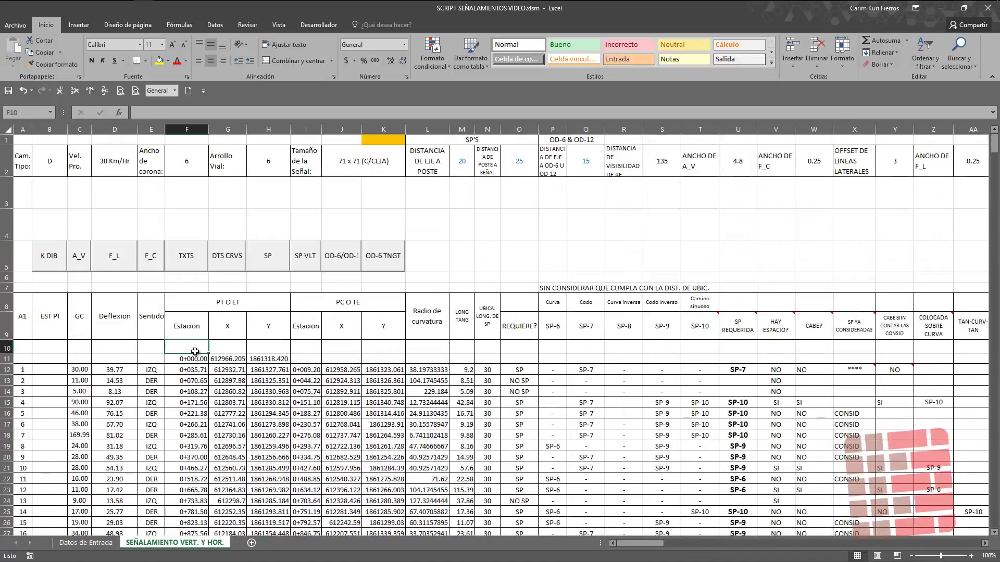
pyautogui.hotkey('ctrl', 's')
pyautogui.hotkey('ctrl', 'e')
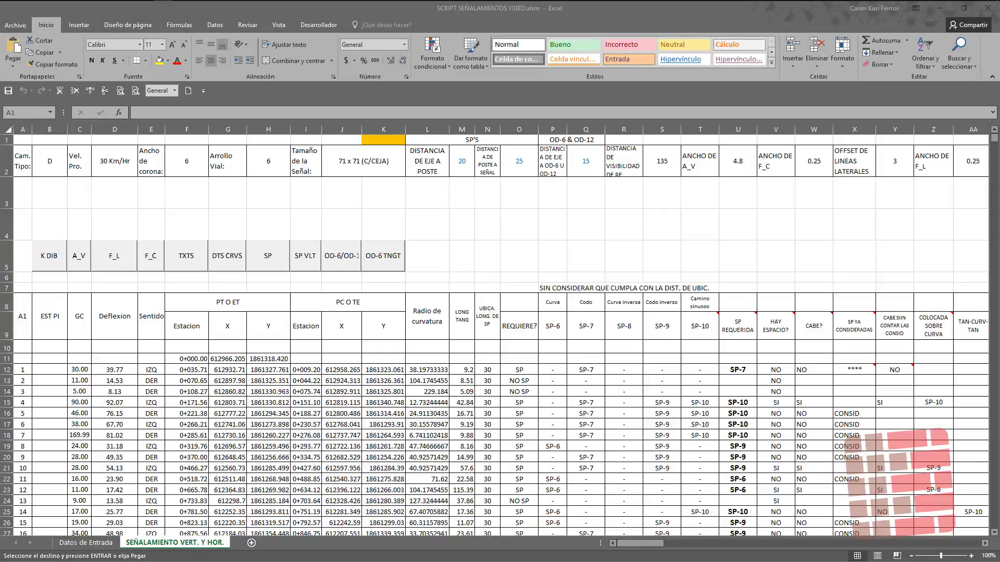
pyautogui.click(374, 264)
# - Add sheet Hoja1 with C in A1 and start an A2 formula joining SEÑALAMIENTO VERT. Y HOR.!G11 with a comma
pyautogui.click(251, 543)
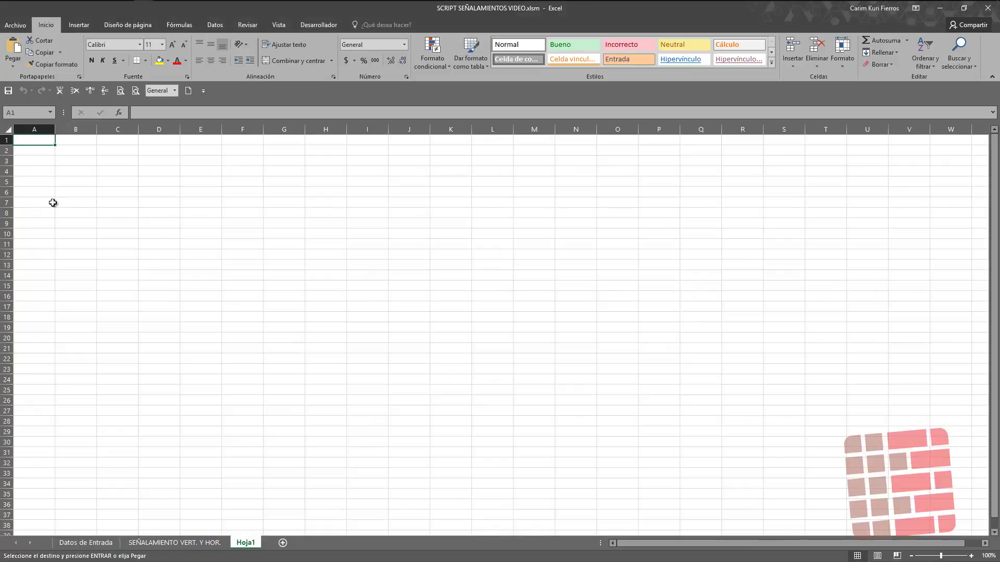
pyautogui.write('C')
pyautogui.press('Return')
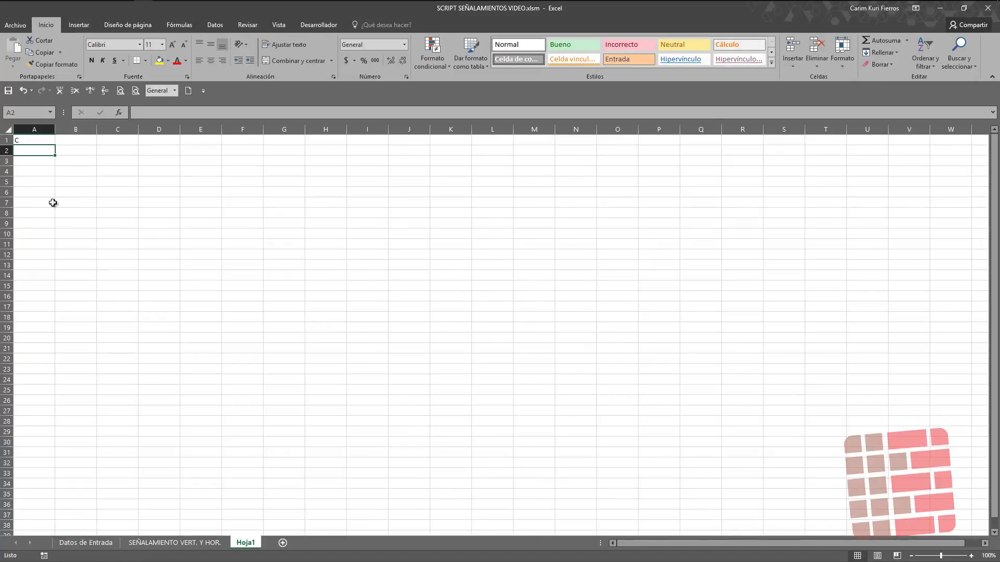
pyautogui.write('=')
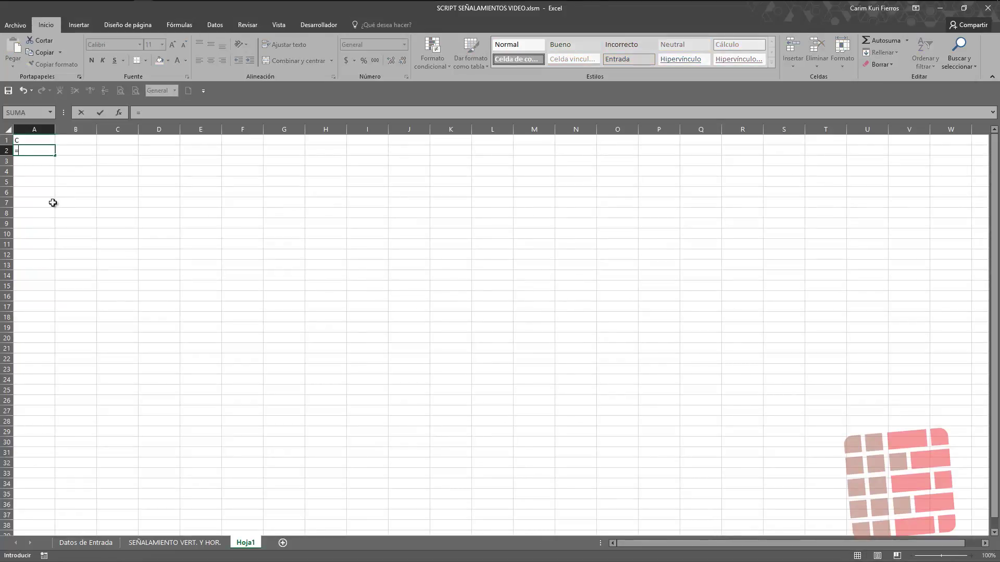
pyautogui.click(201, 542)
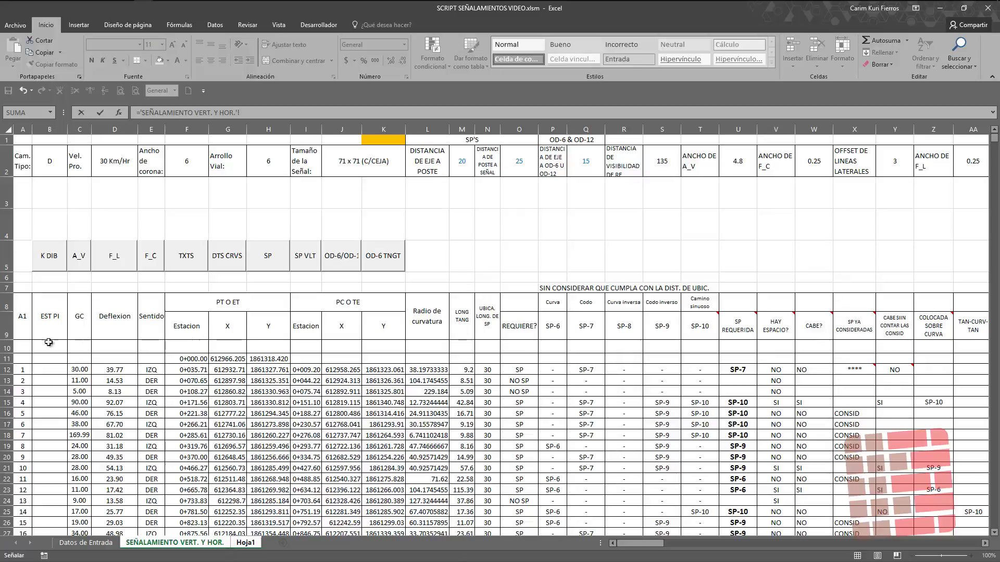
pyautogui.click(225, 360)
pyautogui.write('&",')
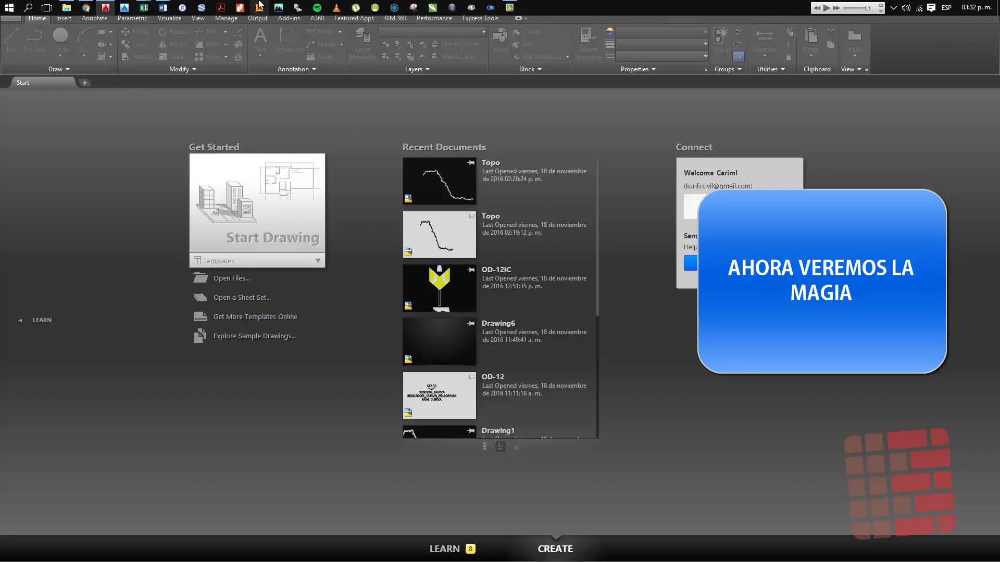
pyautogui.moveTo(490, 8)
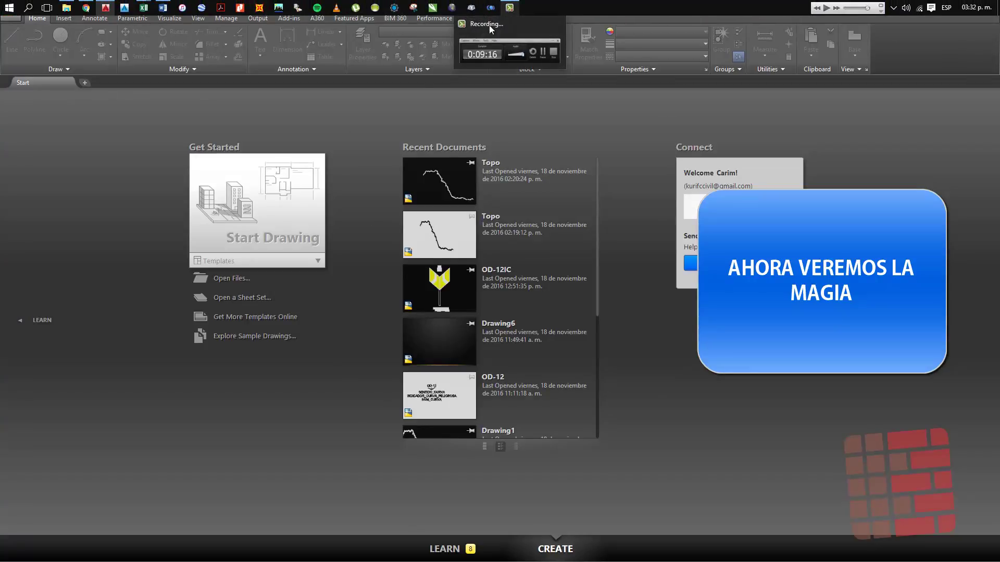
# - Start a new drawing, paste the radius-200 circle commands into the command line, and regenerate
pyautogui.click(270, 226)
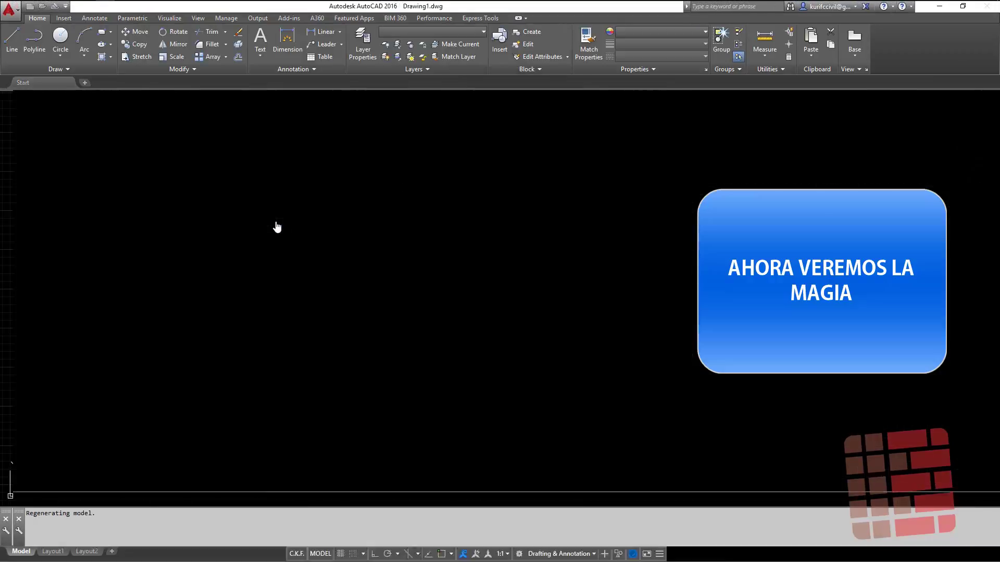
pyautogui.rightClick(162, 542)
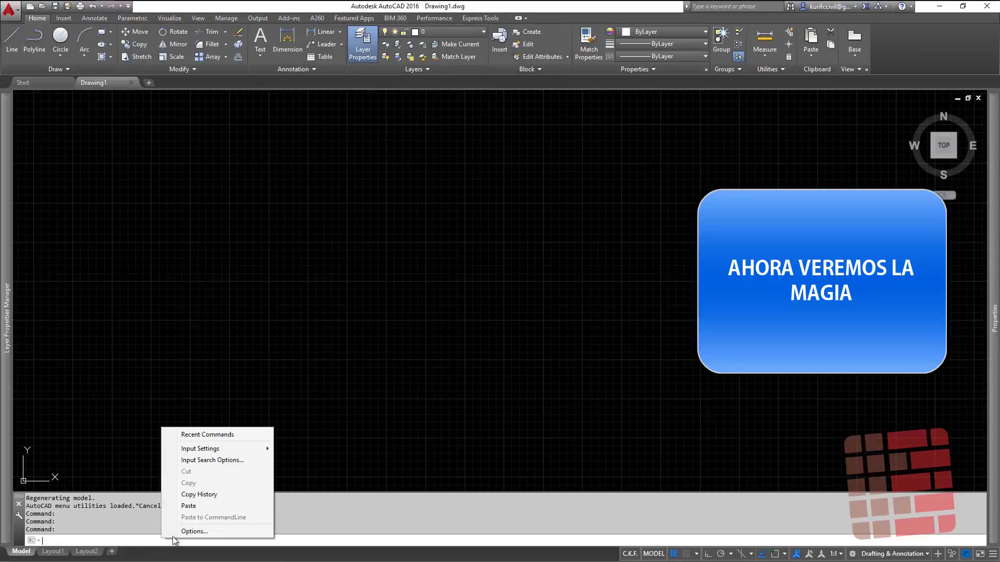
pyautogui.click(218, 508)
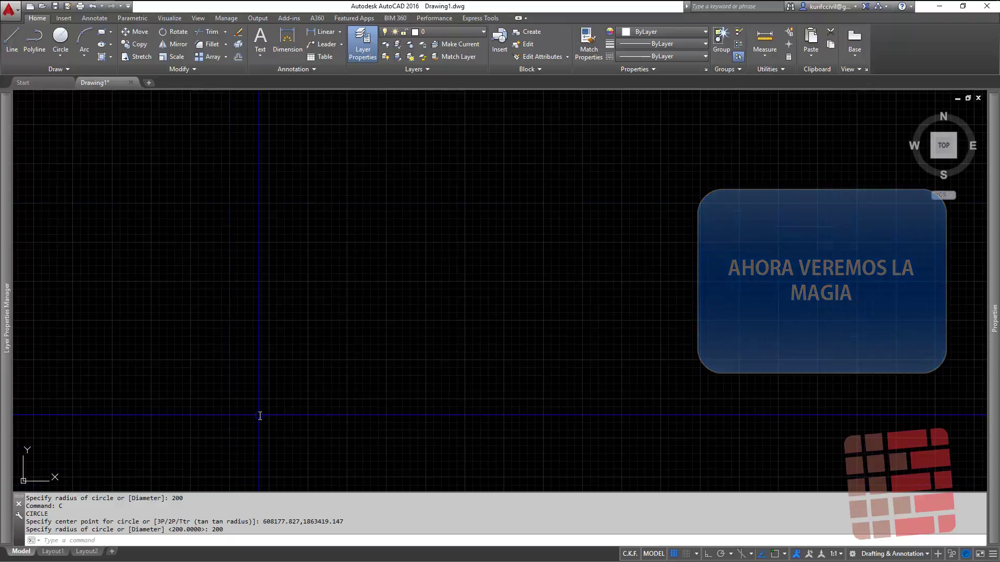
pyautogui.write('re')
pyautogui.press('Return')
pyautogui.write('re')
# - Zoom to extents so every circle along the road alignment is in view
pyautogui.press('Return')
pyautogui.write('e')
pyautogui.press('Return')
pyautogui.press('Escape')
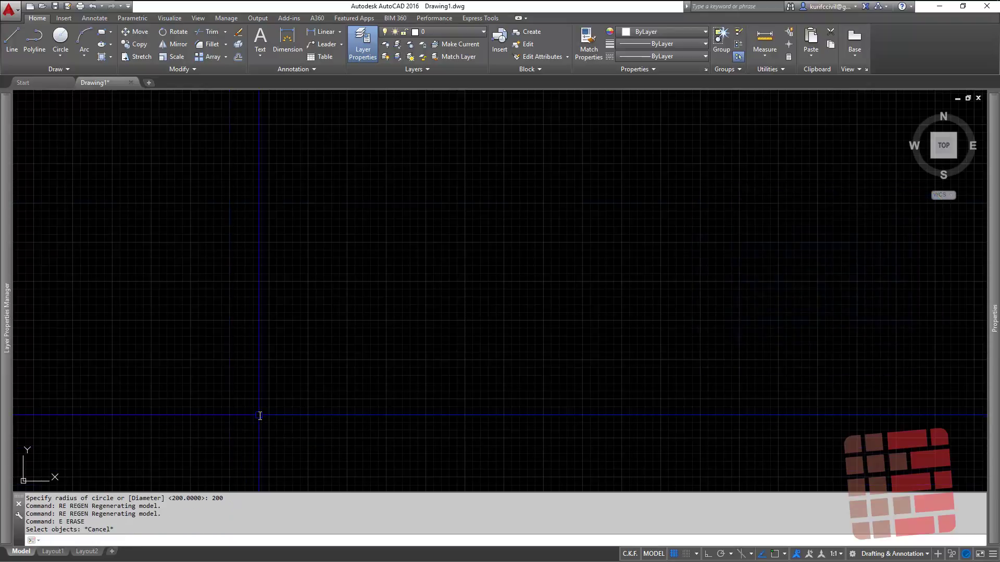
pyautogui.write('e')
pyautogui.press('Return')
pyautogui.write('z')
pyautogui.press('Return')
pyautogui.write('e')
pyautogui.press('Return')
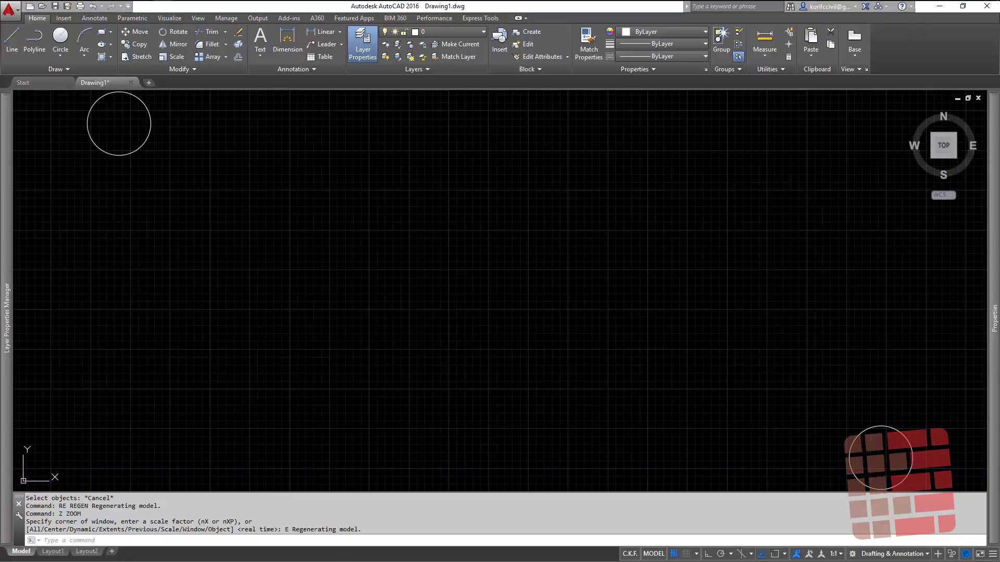
pyautogui.rightClick(421, 542)
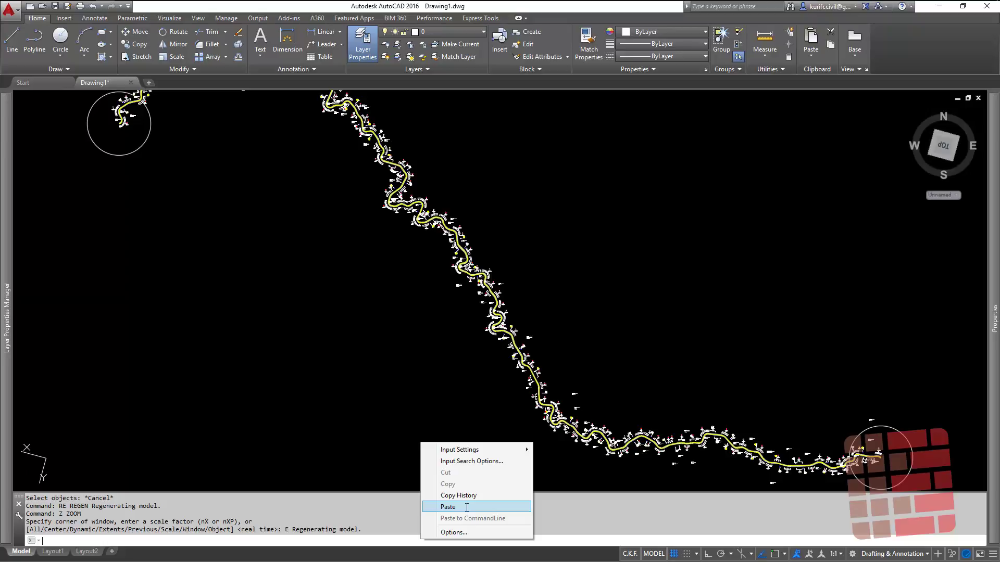
pyautogui.click(467, 507)
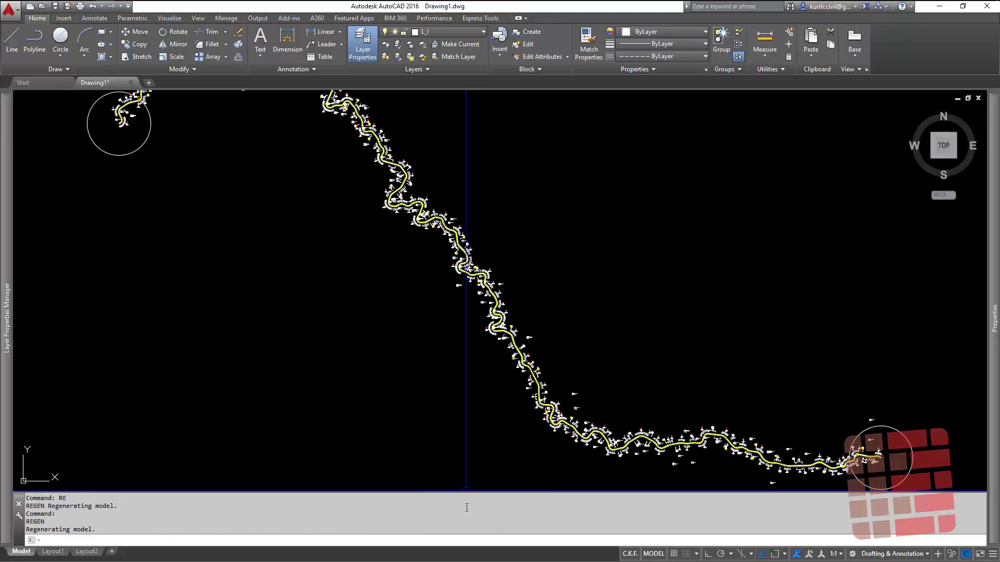
pyautogui.write('z')
pyautogui.press('Return')
pyautogui.write('e')
pyautogui.press('Return')
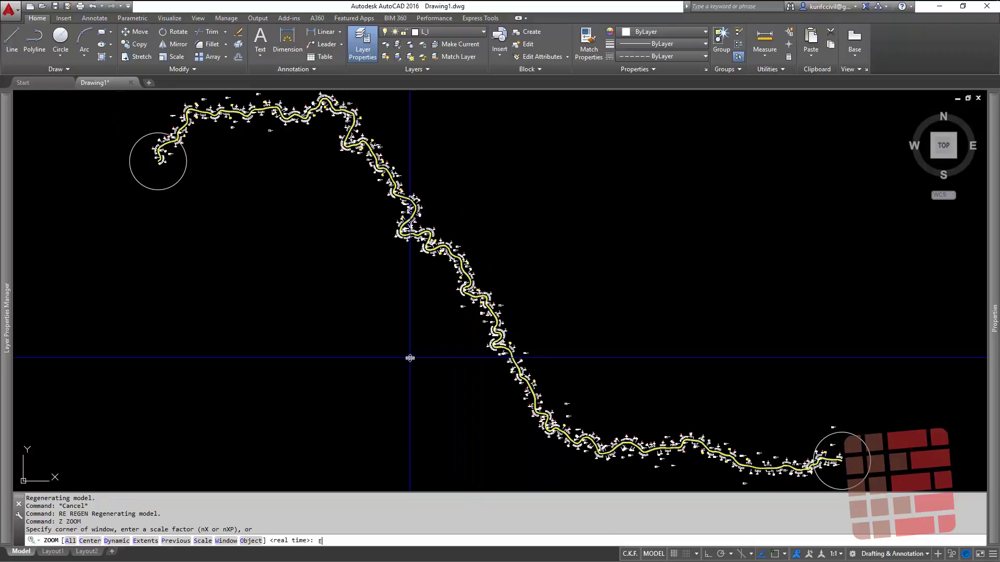
pyautogui.scroll(10, 427, 382)
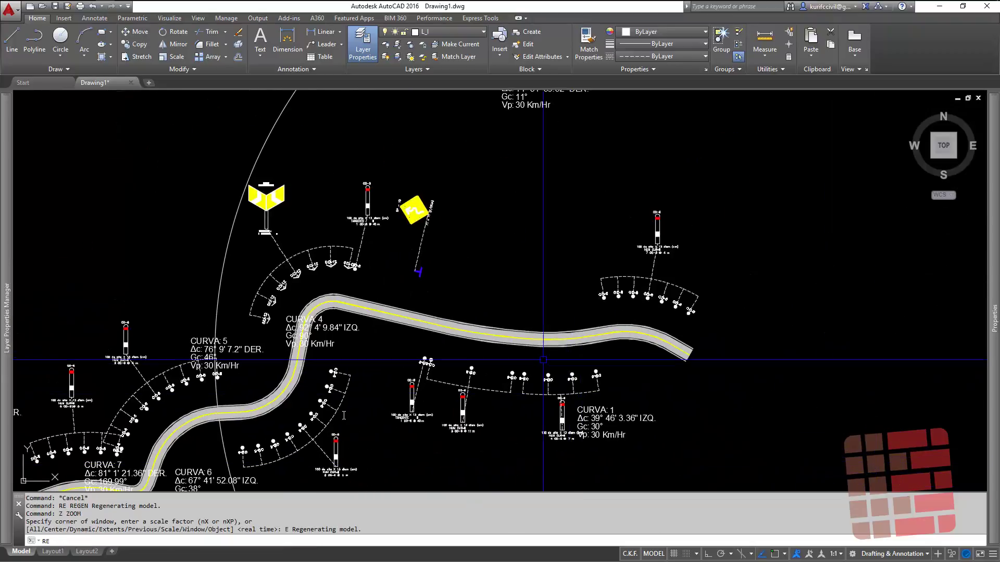
pyautogui.write('re')
pyautogui.press('Return')
pyautogui.scroll(-10, 427, 382)
pyautogui.scroll(3, 417, 344)
pyautogui.scroll(2, 410, 323)
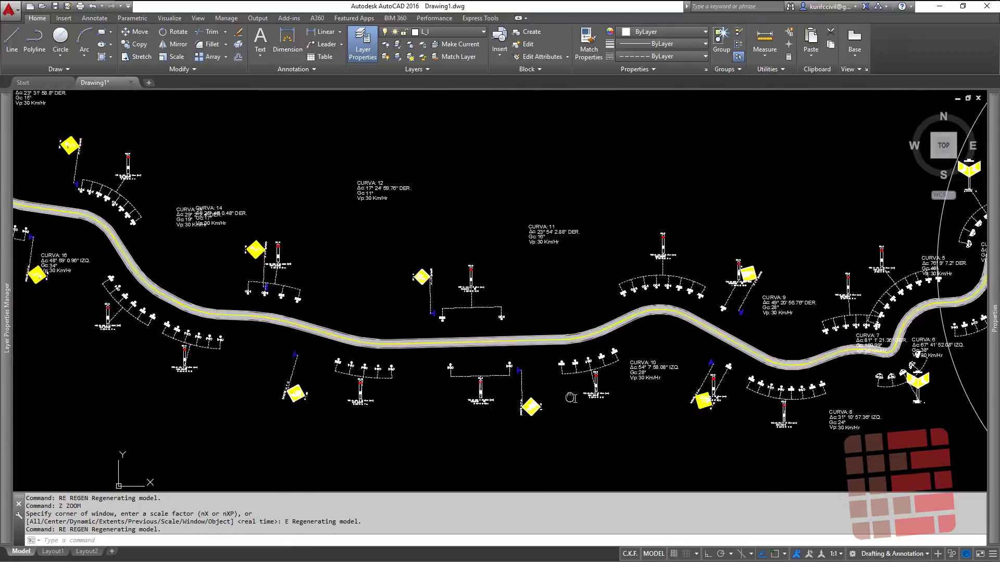
pyautogui.scroll(2, 410, 323)
pyautogui.scroll(6, 411, 324)
pyautogui.scroll(3, 411, 323)
pyautogui.scroll(-3, 424, 348)
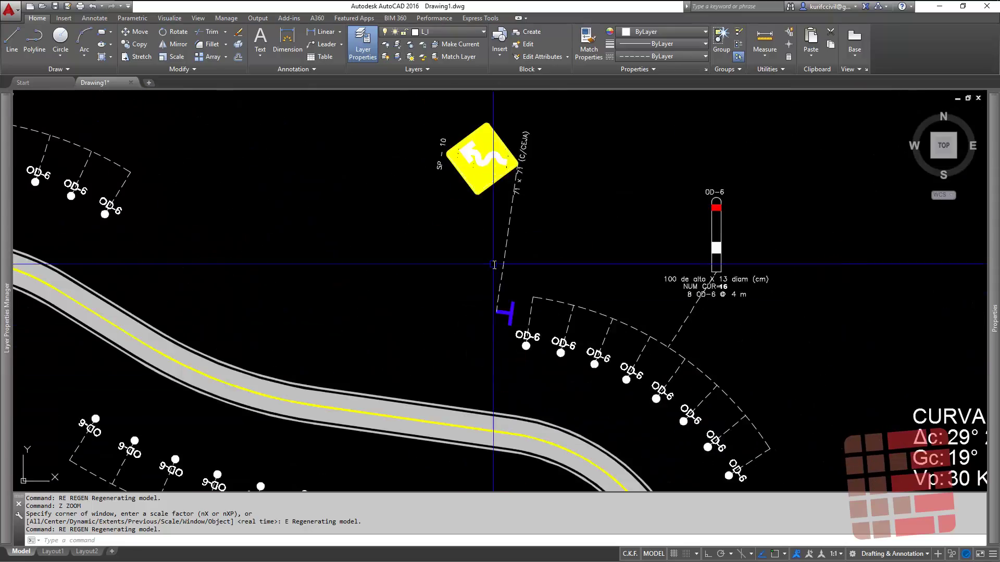
pyautogui.scroll(-5, 424, 348)
pyautogui.scroll(4, 562, 411)
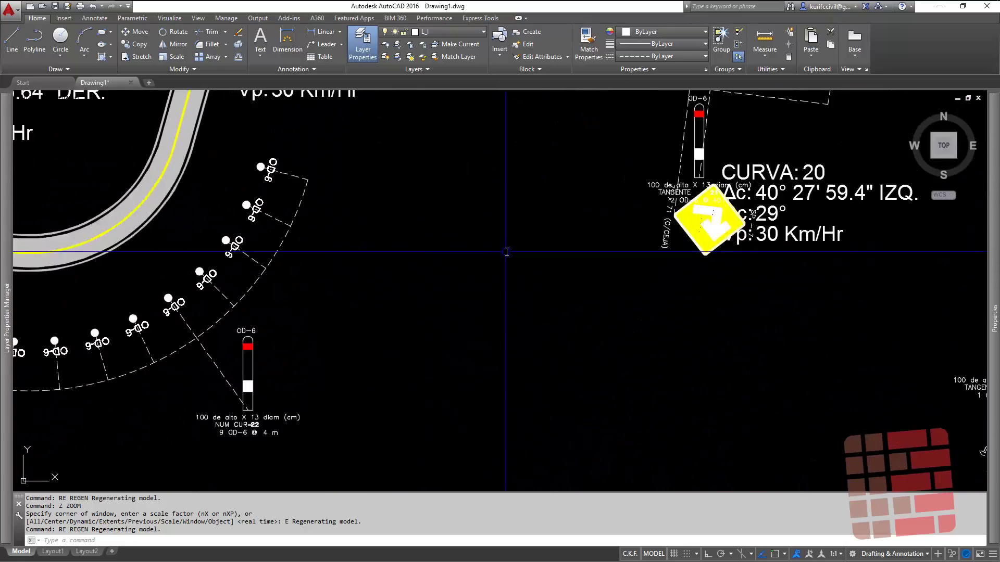
pyautogui.scroll(-2, 512, 296)
pyautogui.scroll(-5, 512, 297)
pyautogui.moveTo(512, 297)
pyautogui.mouseDown()
pyautogui.moveTo(395, 250)
pyautogui.moveTo(457, 316)
pyautogui.moveTo(521, 339)
pyautogui.moveTo(641, 352)
pyautogui.moveTo(347, 224)
pyautogui.moveTo(347, 279)
pyautogui.mouseUp()
pyautogui.scroll(2, 396, 250)
pyautogui.scroll(3, 384, 244)
pyautogui.scroll(-3, 384, 245)
pyautogui.scroll(-3, 521, 338)
pyautogui.scroll(4, 641, 352)
pyautogui.scroll(-3, 641, 352)
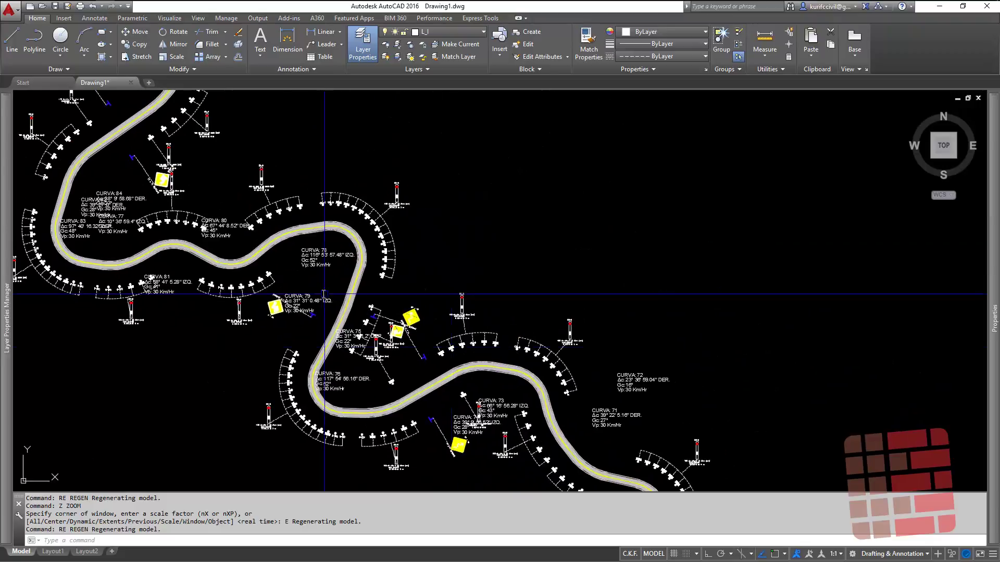
pyautogui.scroll(2, 404, 304)
pyautogui.scroll(-3, 404, 305)
pyautogui.moveTo(404, 305)
pyautogui.mouseDown()
pyautogui.moveTo(263, 315)
pyautogui.moveTo(431, 256)
pyautogui.moveTo(408, 226)
pyautogui.mouseUp()
pyautogui.scroll(-3, 267, 315)
pyautogui.scroll(2, 430, 255)
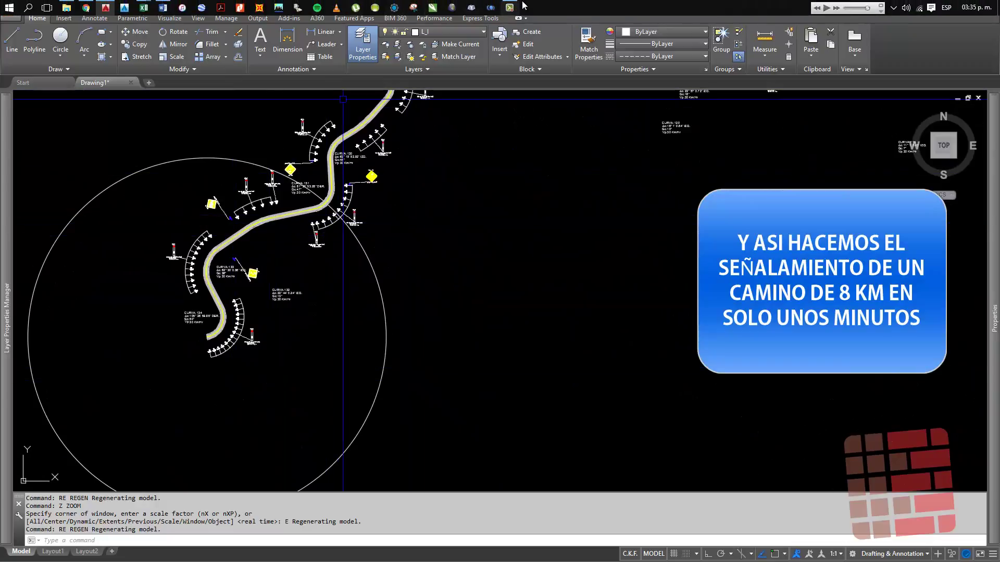